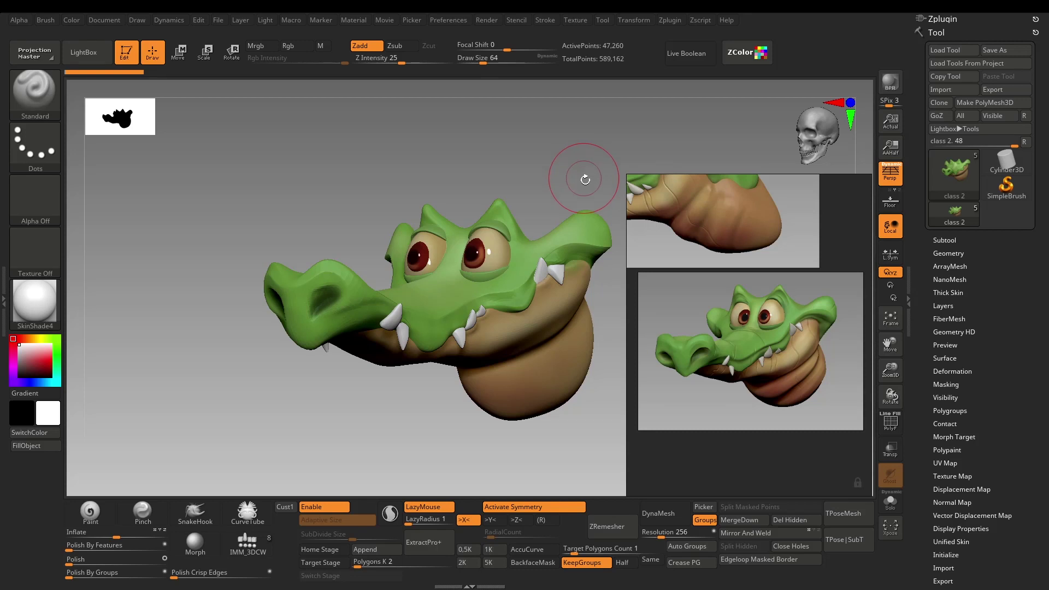
- Enlarge the crocodile reference image, choose the ClayTubesConstant brush and turn its alpha off
left_click_drag(583, 182, 570, 164, "alt")
right_click_drag(570, 164, 573, 185, "ctrl")
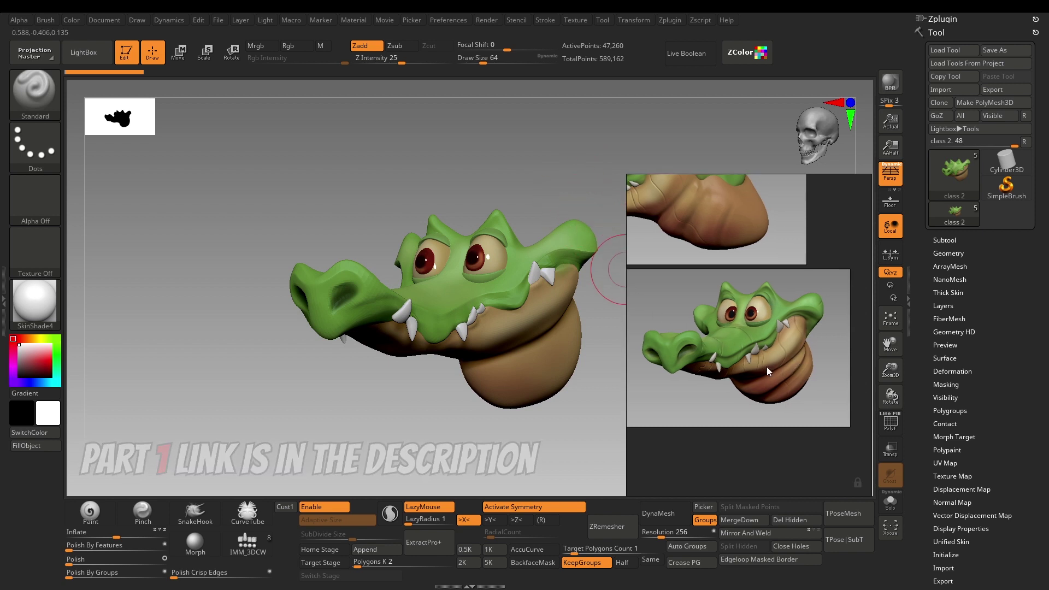
scroll(807, 357, "up", 3)
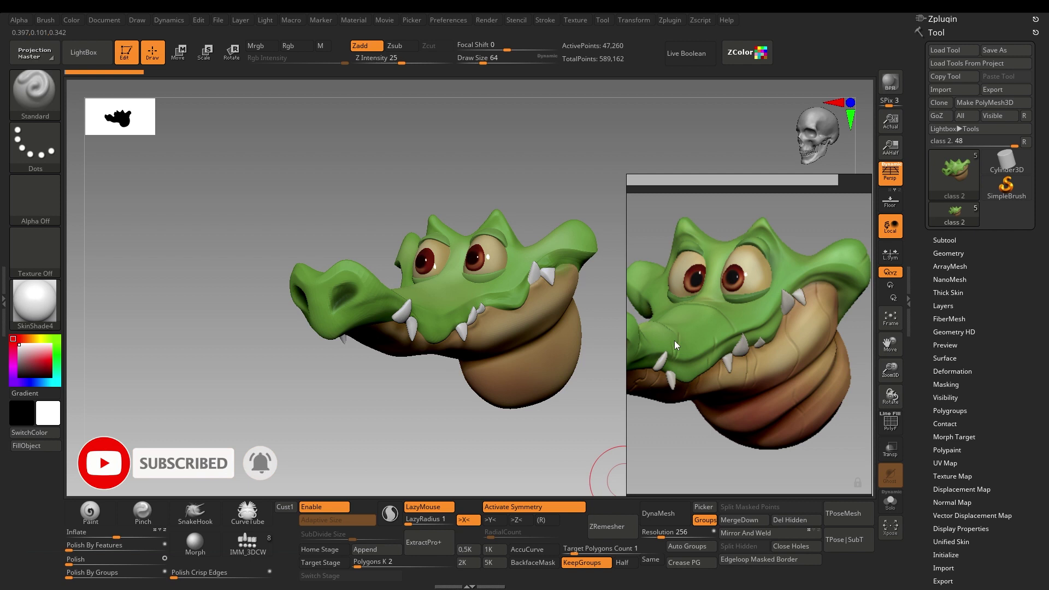
left_click_drag(434, 440, 382, 445, "alt")
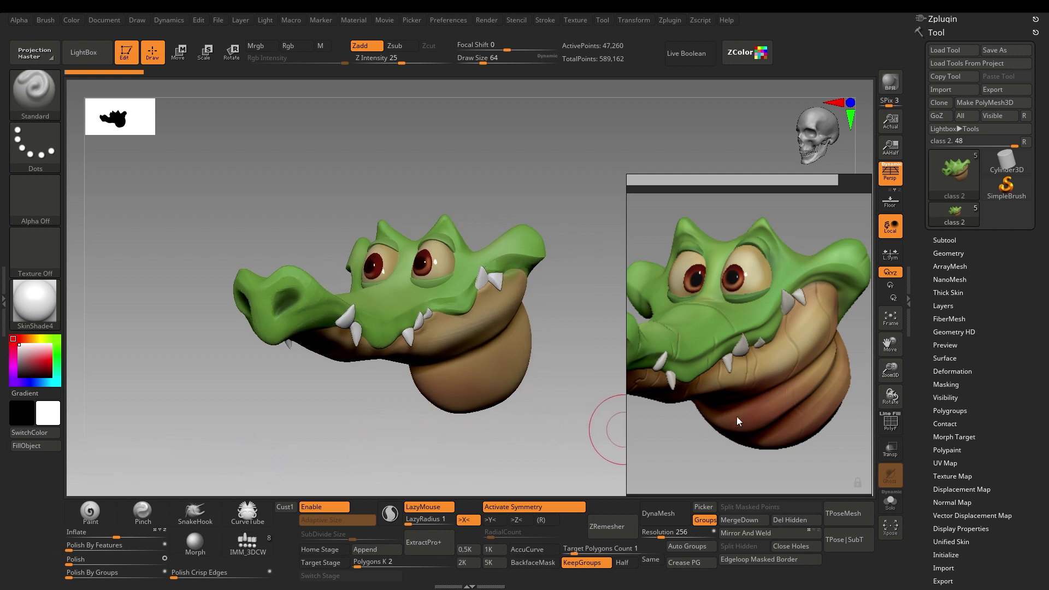
left_click_drag(568, 422, 520, 433)
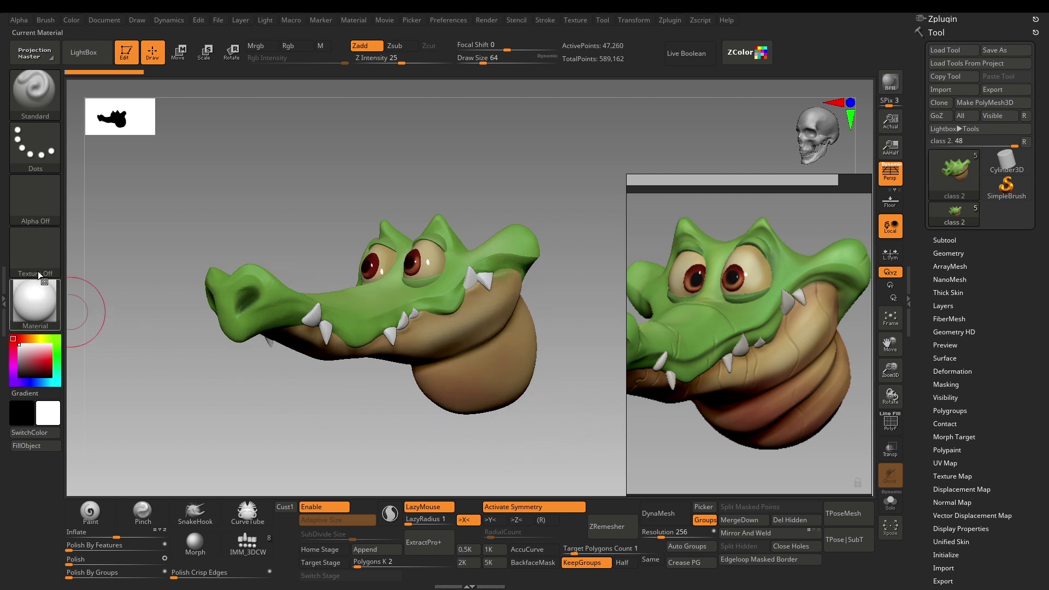
key("b")
key("c")
key("t")
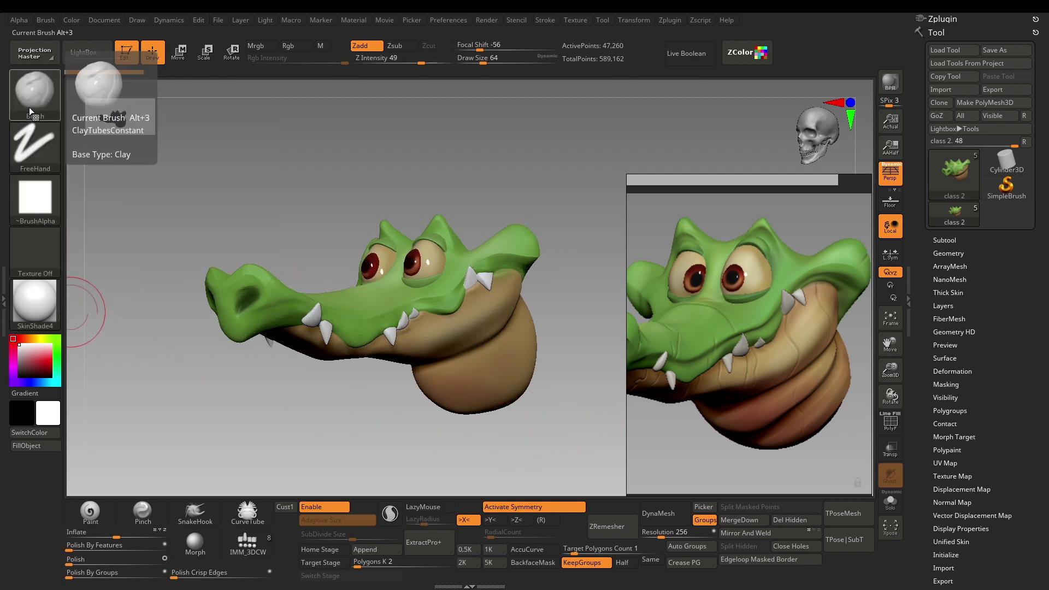
left_click(48, 204)
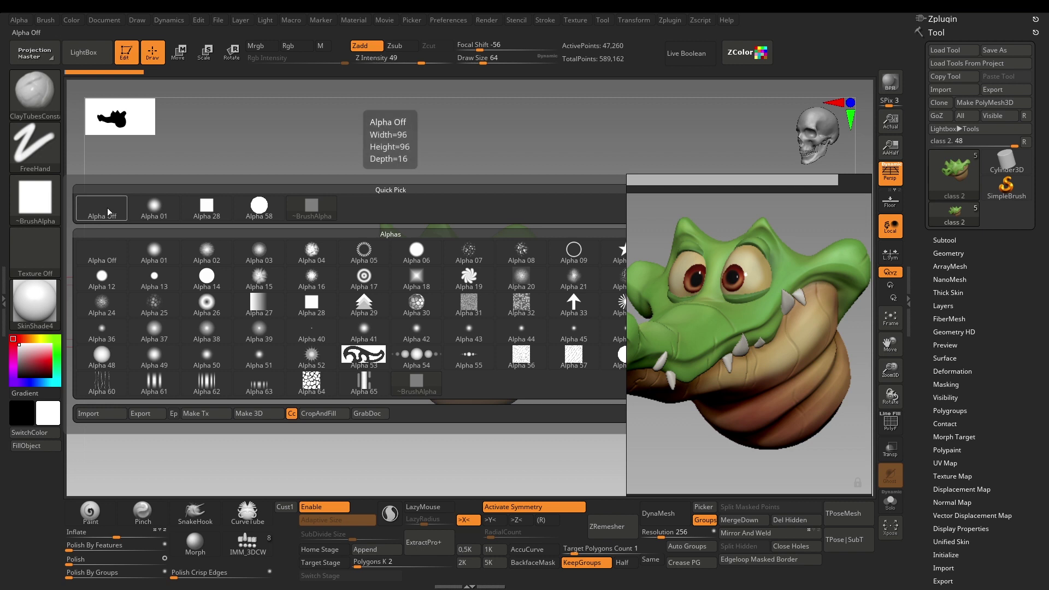
left_click(108, 215)
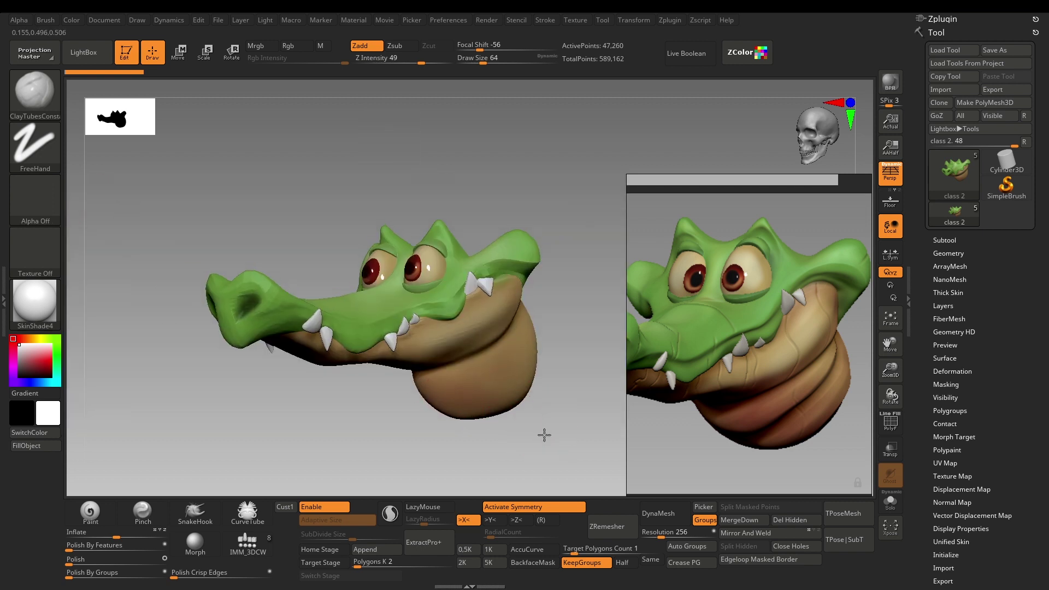
- Sculpt diagonal skin folds around the throat pouch with the clay brush, using draw sizes of about 39 to 51
key("s")
left_click_drag(525, 339, 519, 340)
key("s")
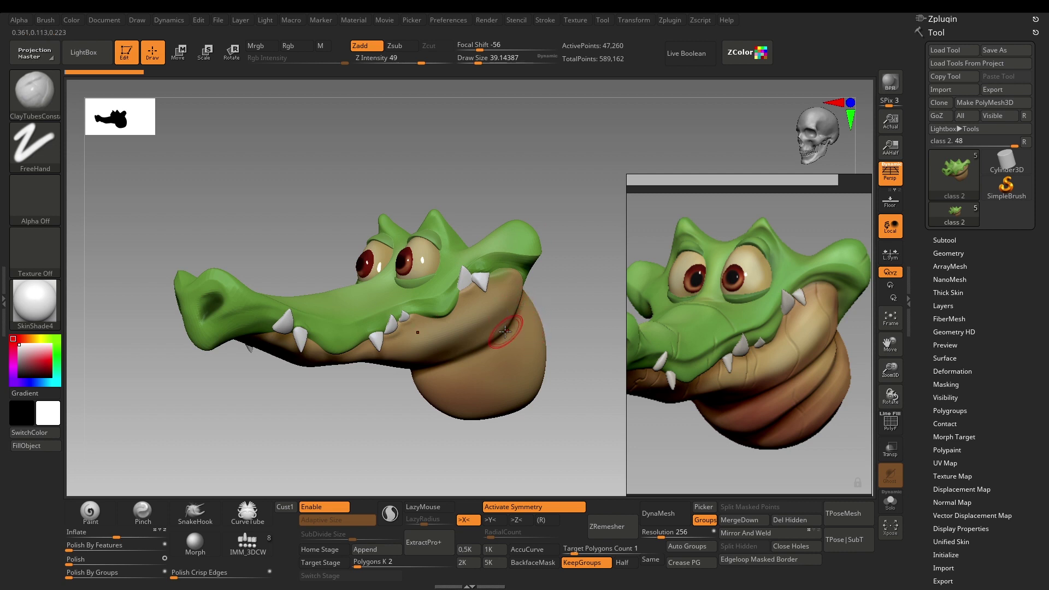
key("b")
key("s")
key("t")
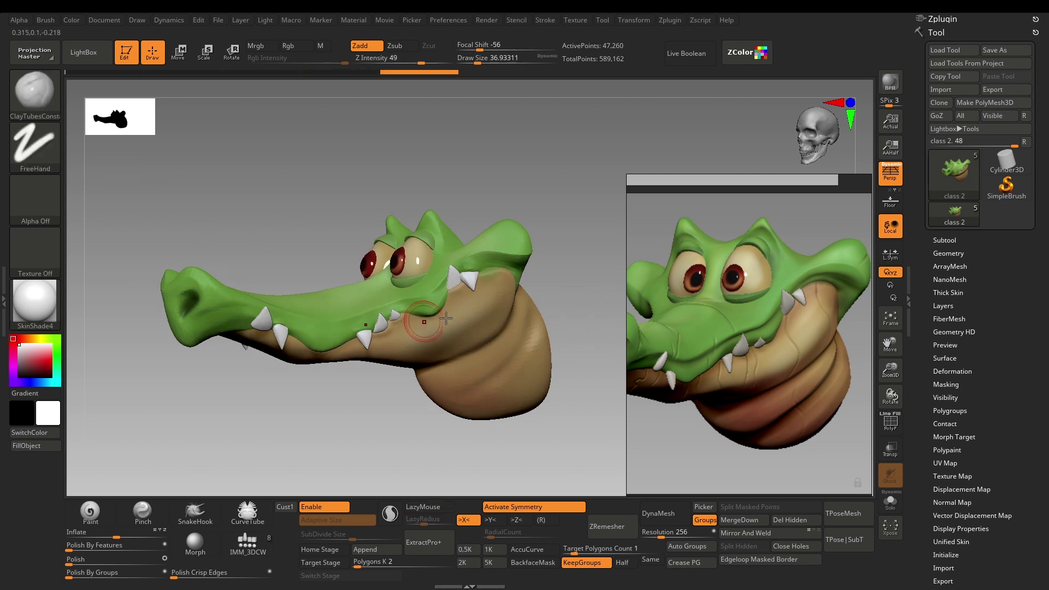
key("s")
left_click_drag(521, 324, 524, 324)
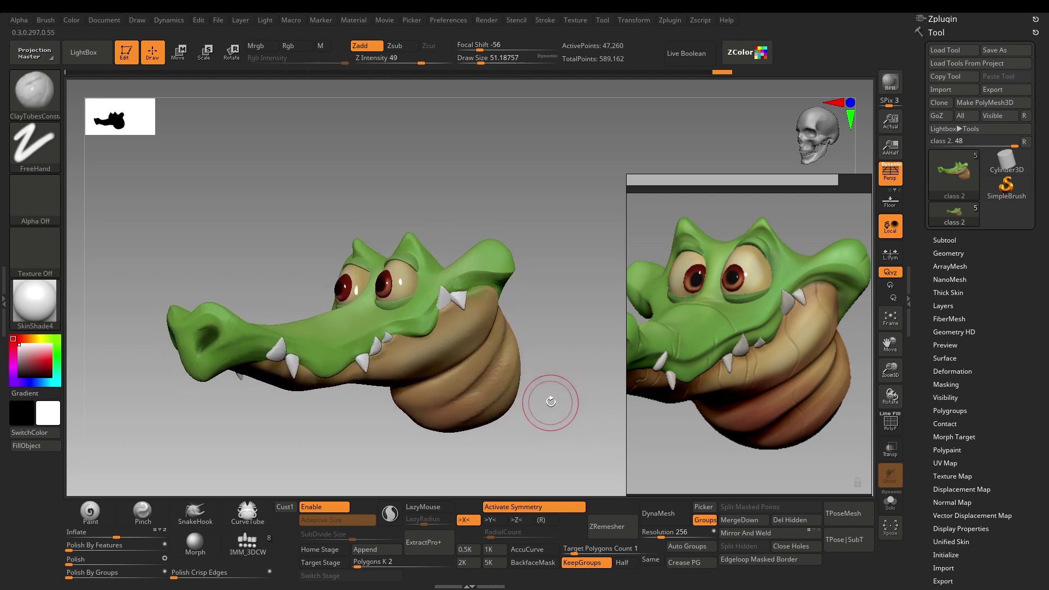
- Reshape the throat pouch folds with the Move brush at a draw size of about 74
left_click_drag(550, 372, 541, 363)
key("b")
key("s")
key("t")
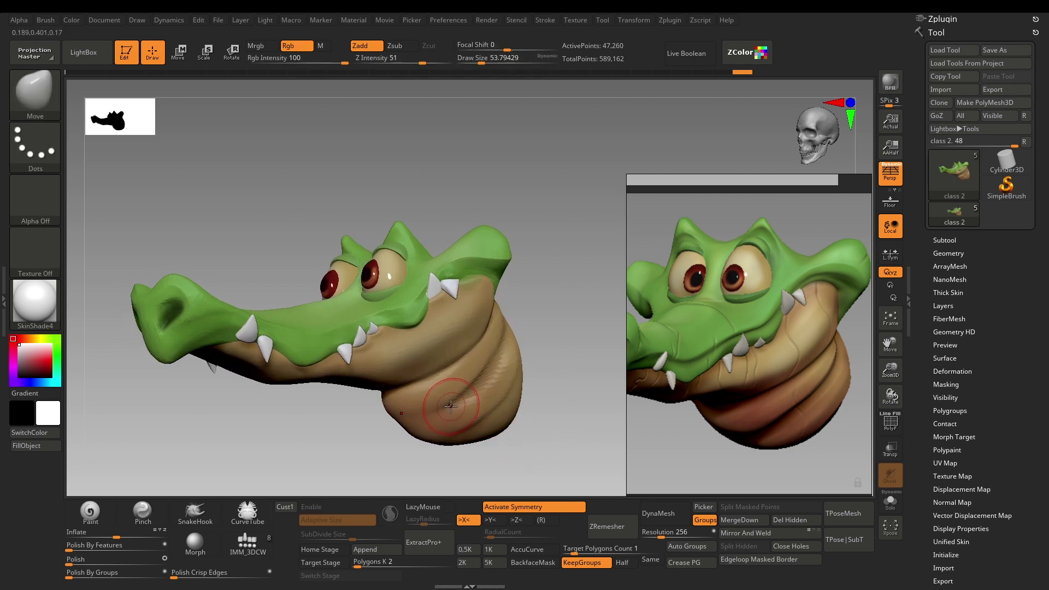
key("s")
key("s")
key("s")
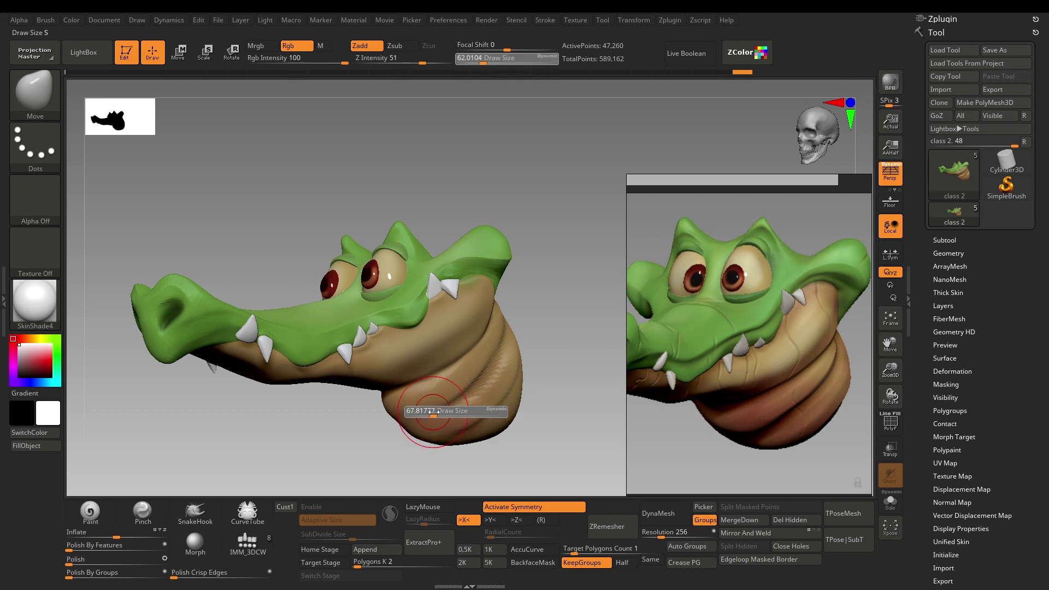
left_click_drag(430, 413, 481, 381)
mouse_move(438, 415)
left_mouse_down()
mouse_move(463, 416)
mouse_move(471, 392)
left_mouse_up()
key("s")
left_click(466, 389)
key("s")
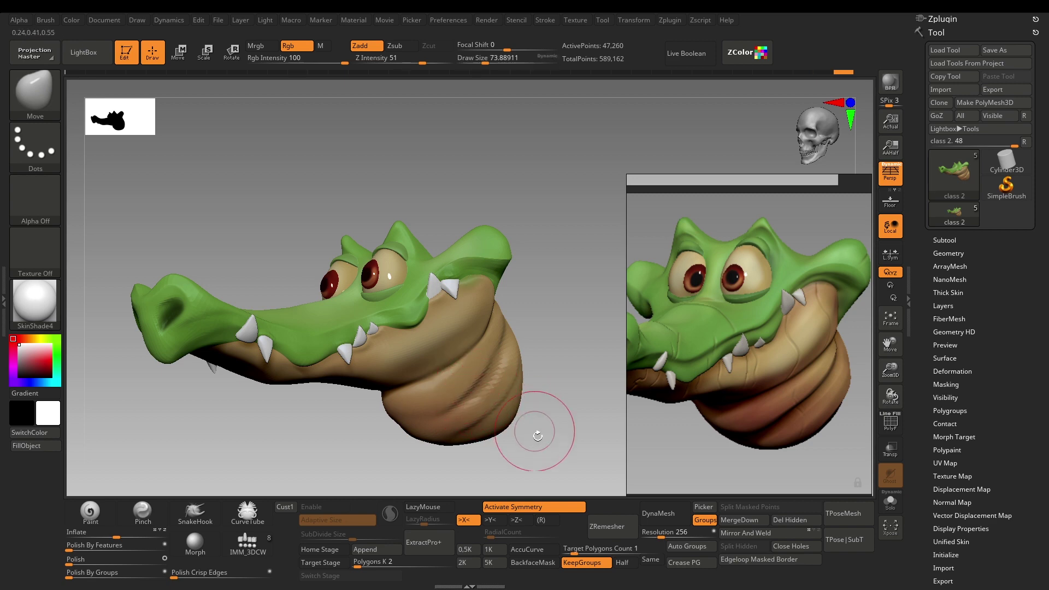
- Adjust the side folds of the throat, switch to the Standard brush and set its draw size to about 39
mouse_move(534, 436)
left_mouse_down()
mouse_move(536, 421)
mouse_move(559, 425)
mouse_move(553, 417)
left_mouse_up()
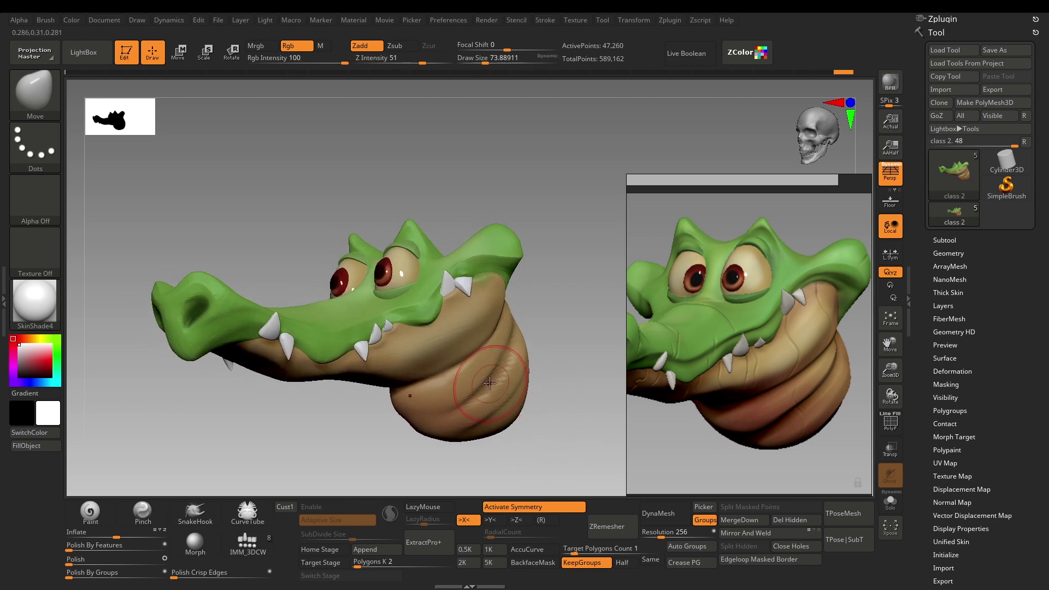
key("s")
mouse_move(478, 390)
left_mouse_down()
mouse_move(510, 363)
mouse_move(480, 396)
mouse_move(508, 328)
left_mouse_up()
key("s")
left_click(503, 363)
key("1")
key("s")
left_click(504, 351)
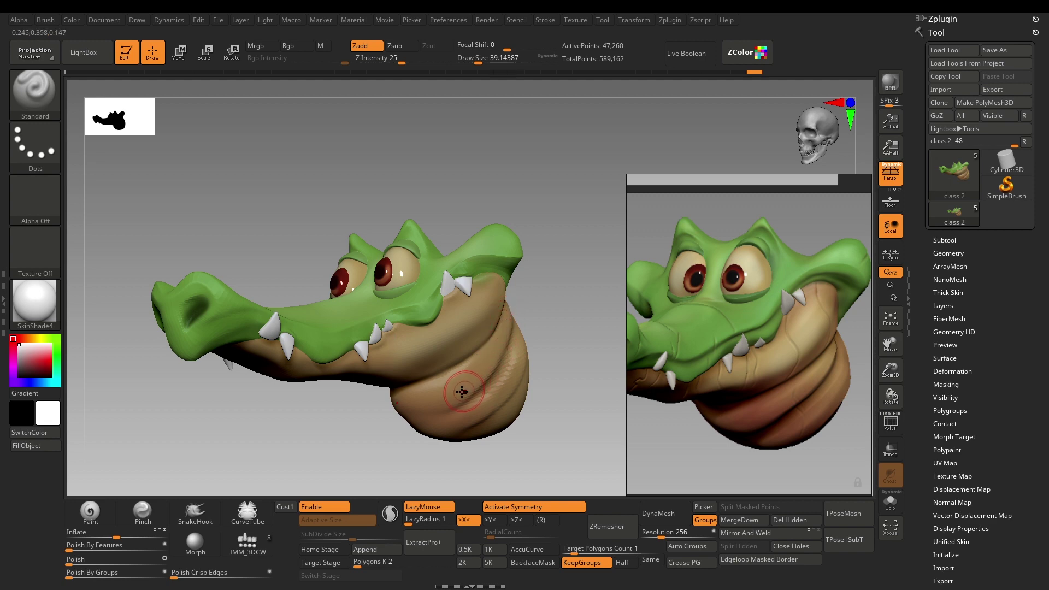
- Define the fold creases across the front and side of the throat pouch with the Standard brush
left_click_drag(537, 429, 562, 448, "alt")
key("s")
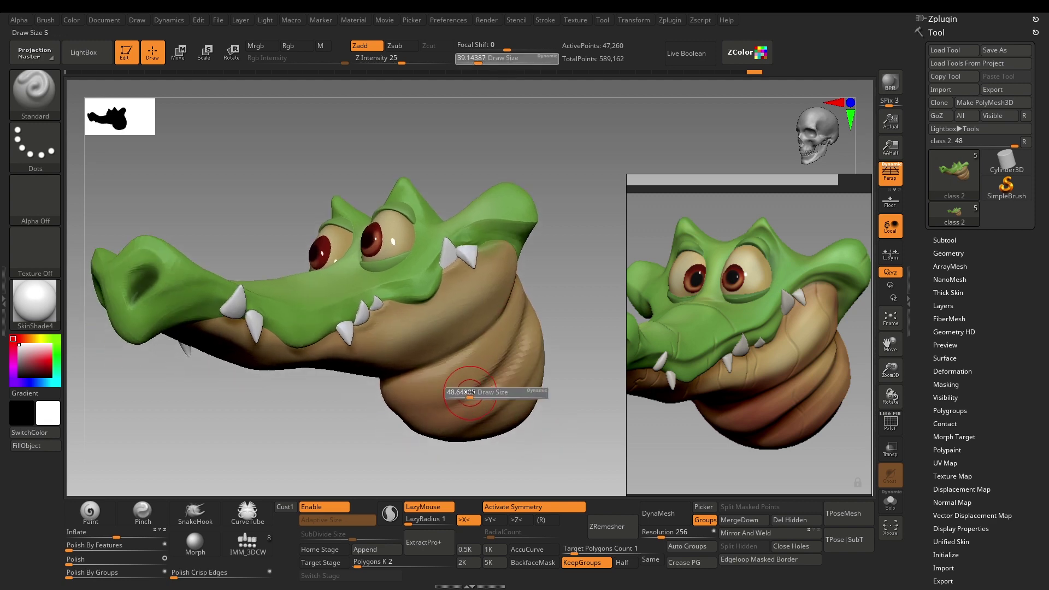
left_click_drag(465, 393, 463, 394)
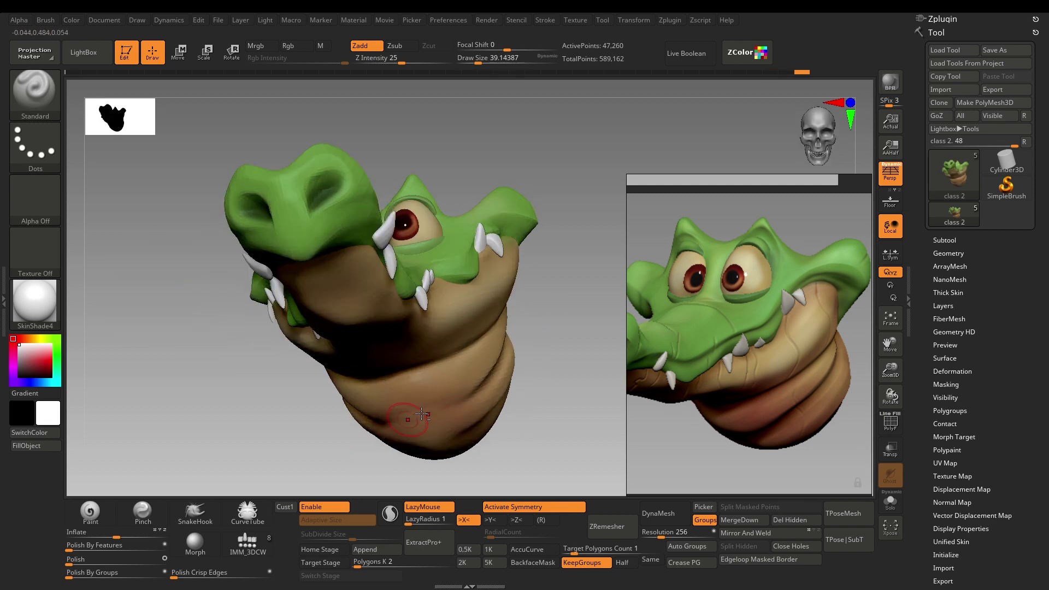
mouse_move(543, 412)
left_mouse_down()
mouse_move(595, 450)
mouse_move(569, 440)
mouse_move(515, 381)
left_mouse_up()
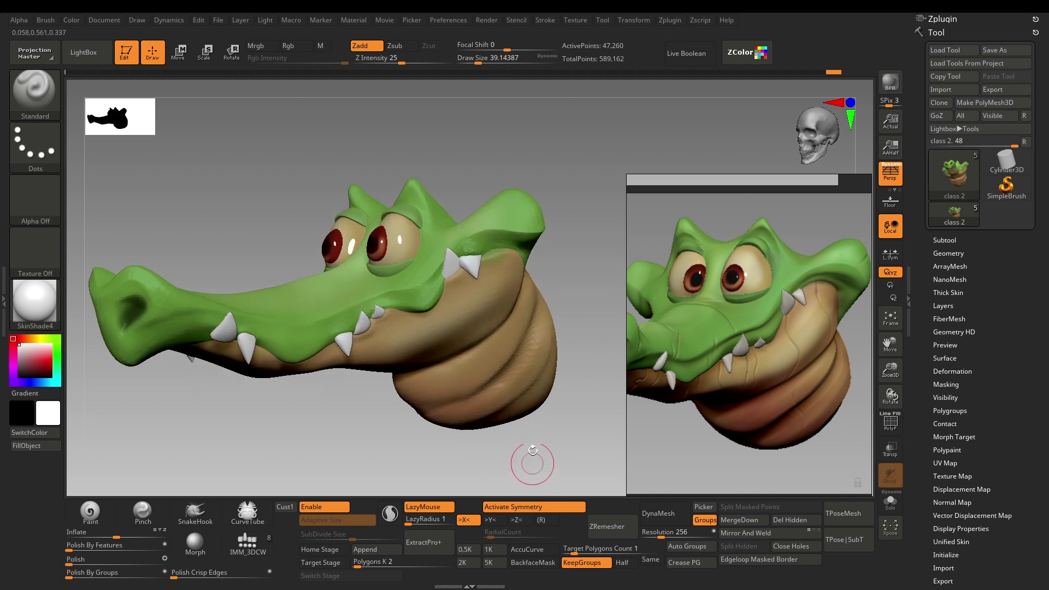
- Adjust the rear folds and outline of the throat pouch with the Move brush at a draw size of about 65
mouse_move(530, 462)
left_mouse_down()
mouse_move(536, 429)
mouse_move(524, 426)
left_mouse_up()
key("b")
key("m")
key("v")
key("s")
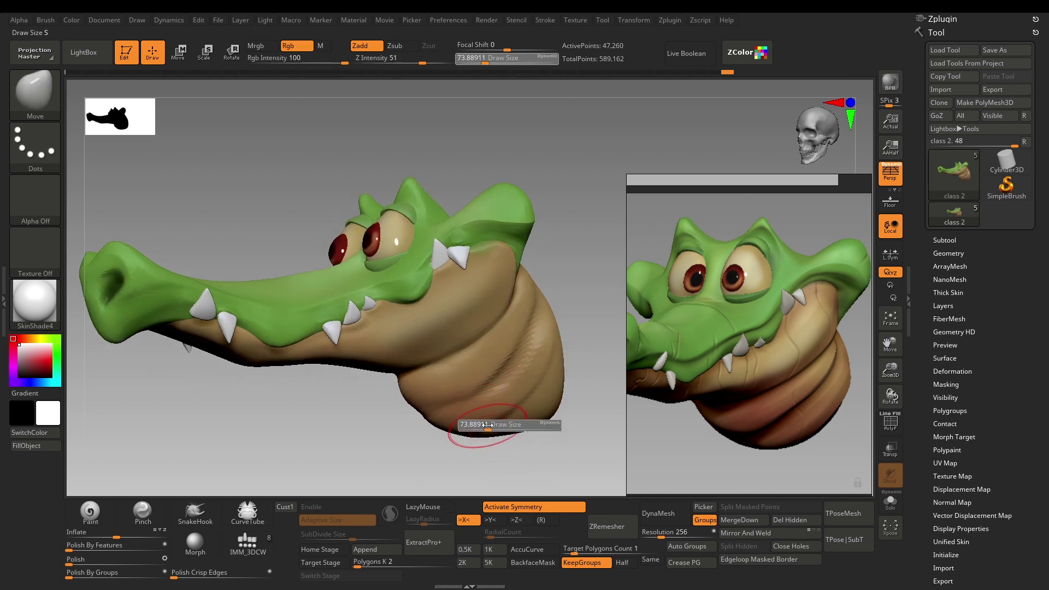
left_click(488, 426)
right_click_drag(514, 377, 537, 375)
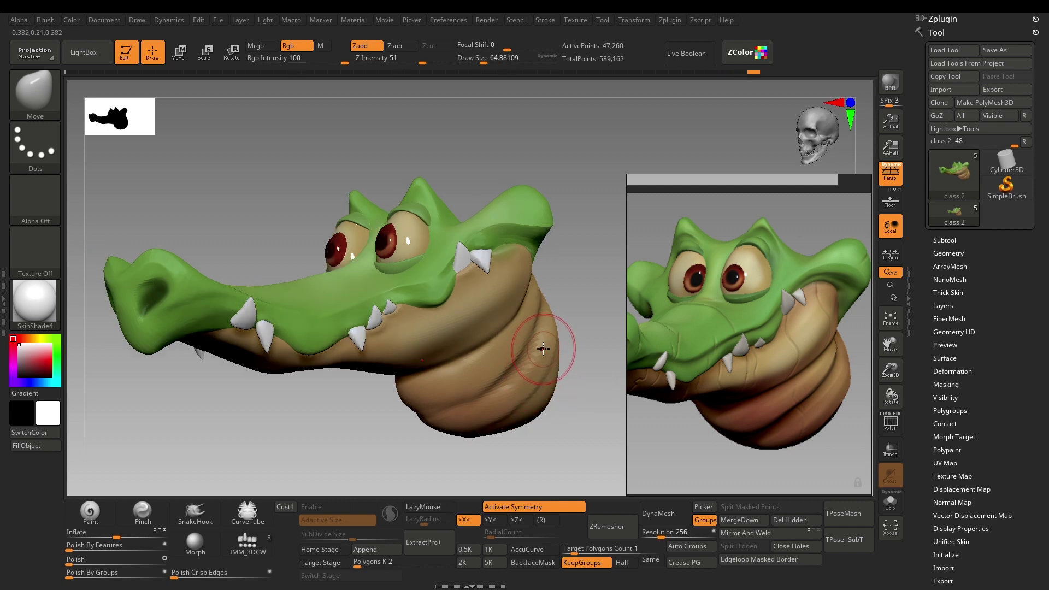
- Build up the rear throat folds with the ClayTubesConstant brush at a draw size of about 68
key("shift+d")
key("b")
key("c")
key("t")
mouse_move(529, 353)
left_mouse_down("alt")
mouse_move(537, 338)
mouse_move(488, 391)
mouse_move(507, 402)
left_mouse_up("alt")
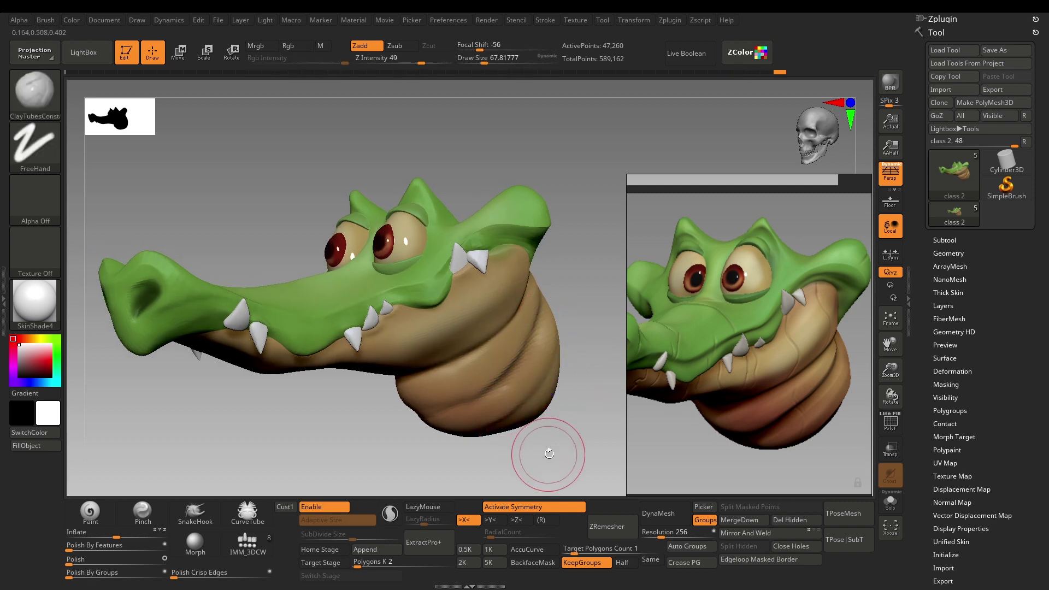
- Flatten and smooth the throat folds with the TrimDynamic brush at the higher subdivision level
left_click_drag(543, 457, 562, 417)
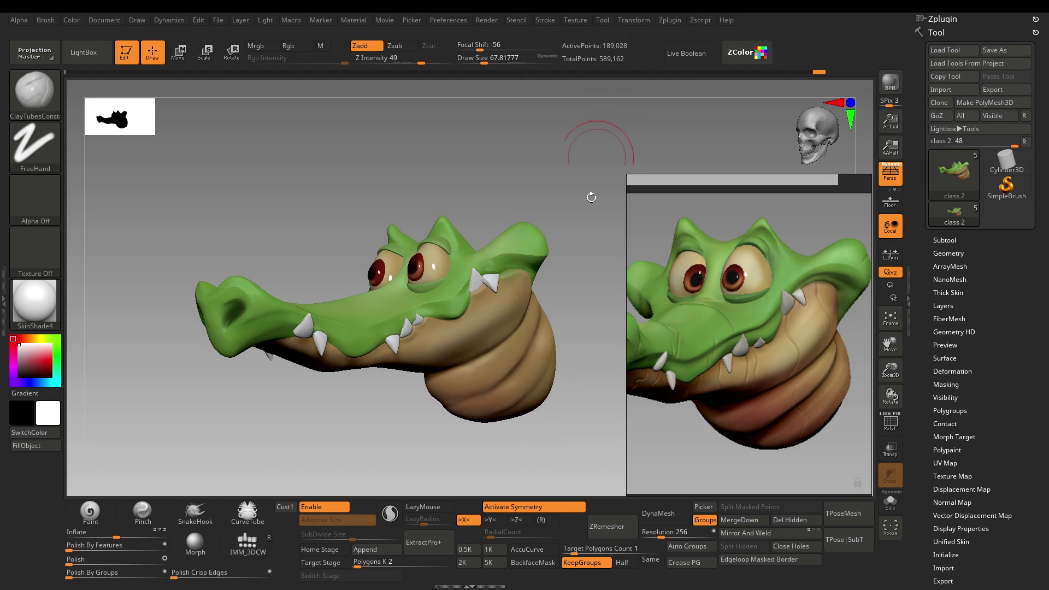
left_click_drag(574, 285, 553, 392, "alt")
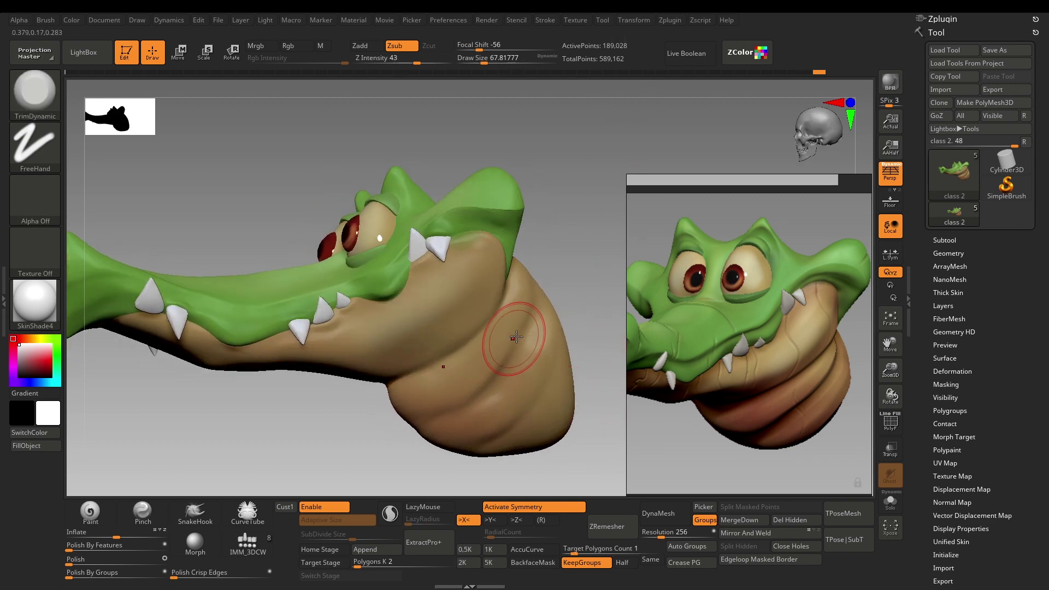
left_click_drag(513, 339, 526, 317, "shift")
- Refine the creases between the throat folds with the Standard brush at a draw size of 28.75
key("b")
key("s")
key("t")
key("s")
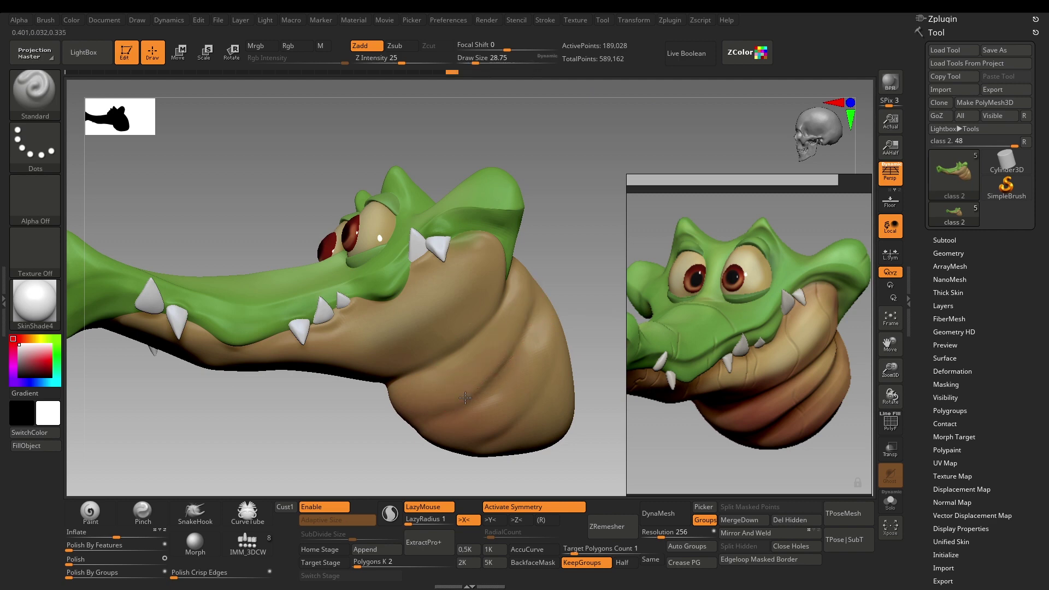
- Adjust the throat folds with the Move brush and flatten their surfaces with TrimDynamic at a draw size of about 37
mouse_move(591, 323)
left_mouse_down()
mouse_move(583, 308)
mouse_move(510, 333)
mouse_move(520, 332)
left_mouse_up()
key("b")
key("m")
key("v")
key("b")
key("t")
key("d")
key("s")
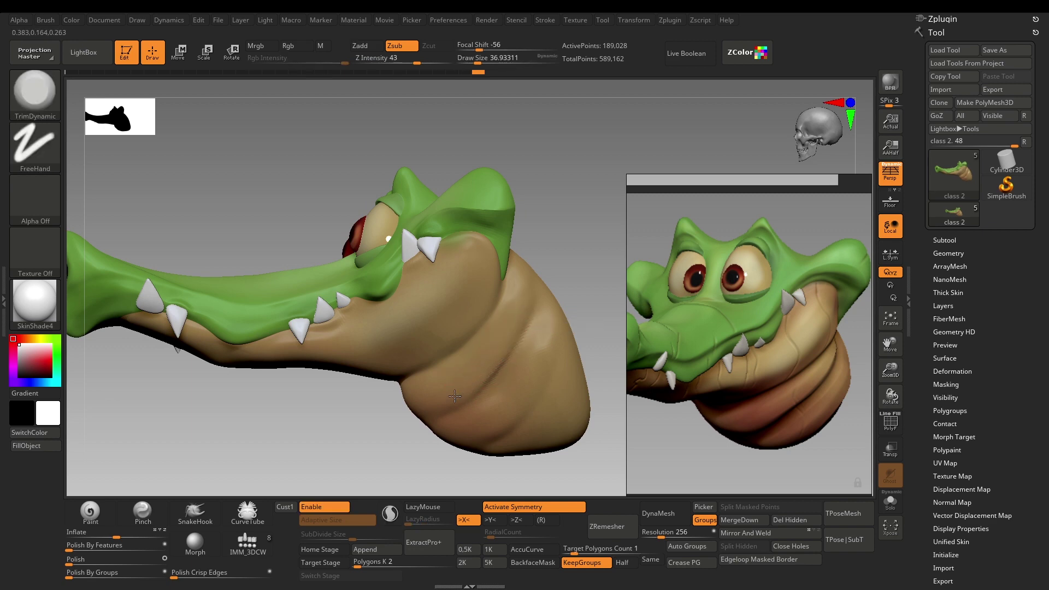
left_click_drag(420, 454, 432, 451)
left_click_drag(579, 387, 586, 377)
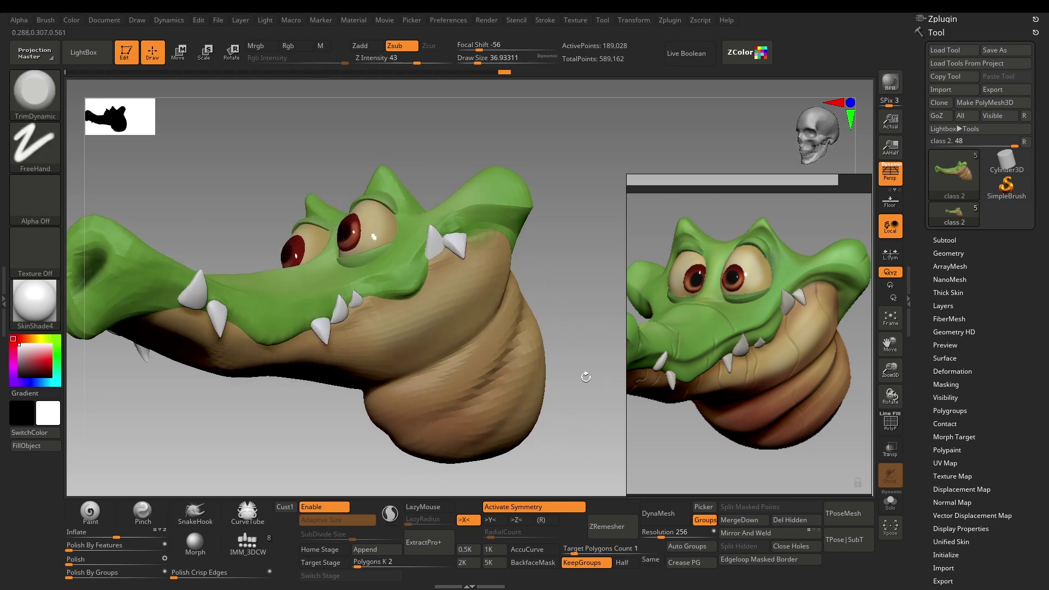
key("shift")
mouse_move(544, 422)
left_mouse_down("alt")
mouse_move(557, 436)
mouse_move(539, 436)
mouse_move(558, 435)
mouse_move(572, 412)
mouse_move(542, 372)
left_mouse_up("alt")
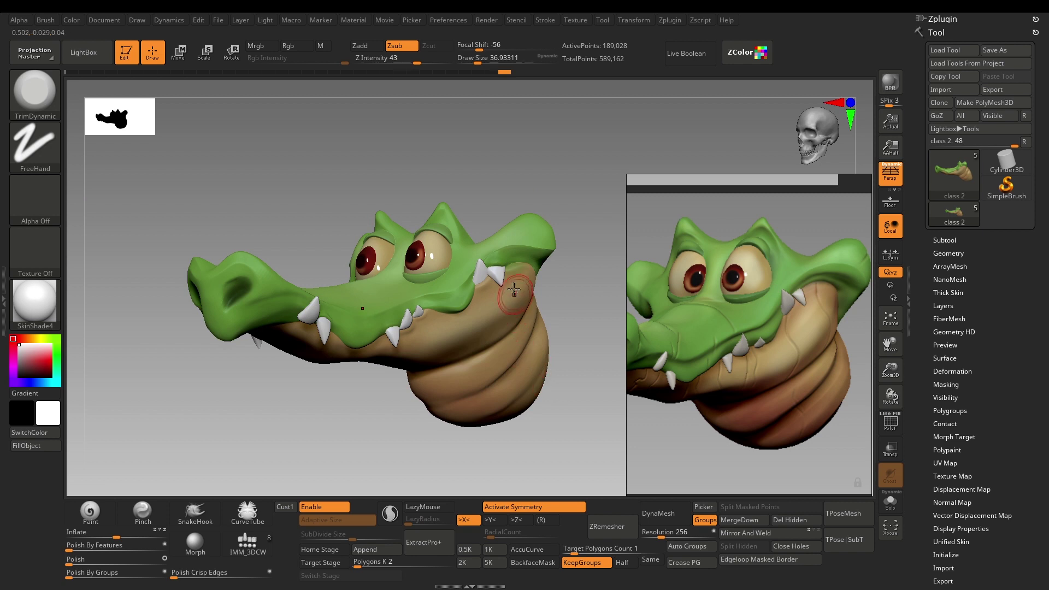
- Choose the Paint brush and sample the tan skin colour beside the upper jaw corner
left_click(87, 516)
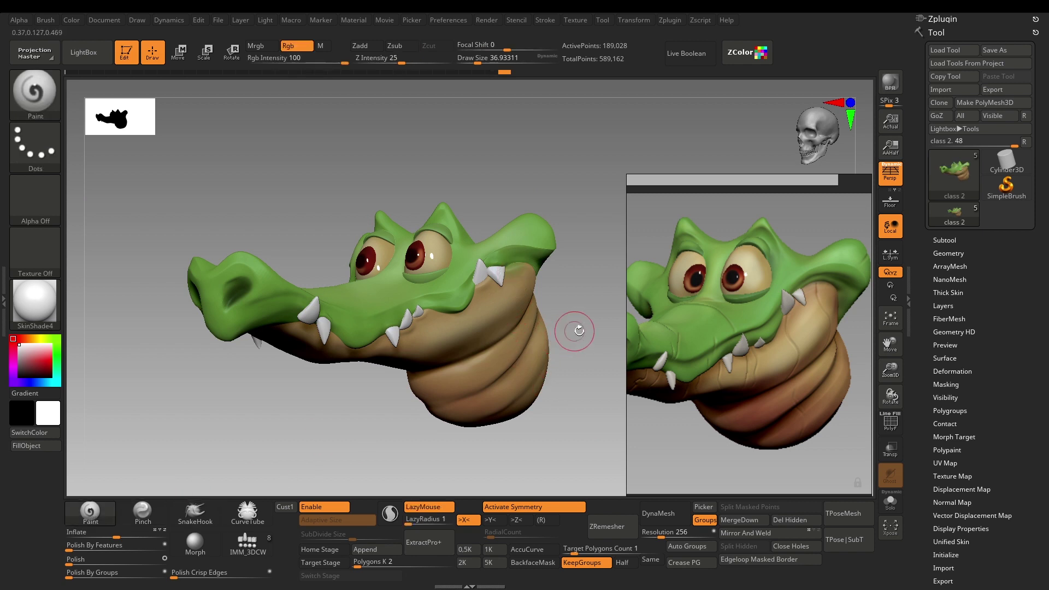
left_click_drag(576, 331, 519, 277, "alt")
key("c")
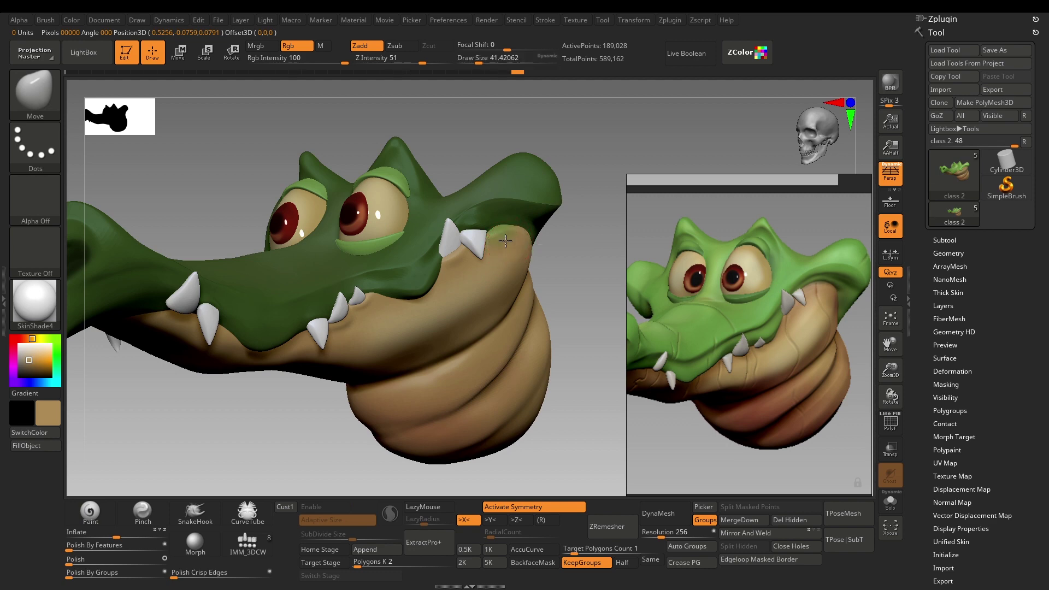
- Paint the green patch at the jaw's upper corner, behind the rear teeth, with the sampled tan colour
left_click(90, 511)
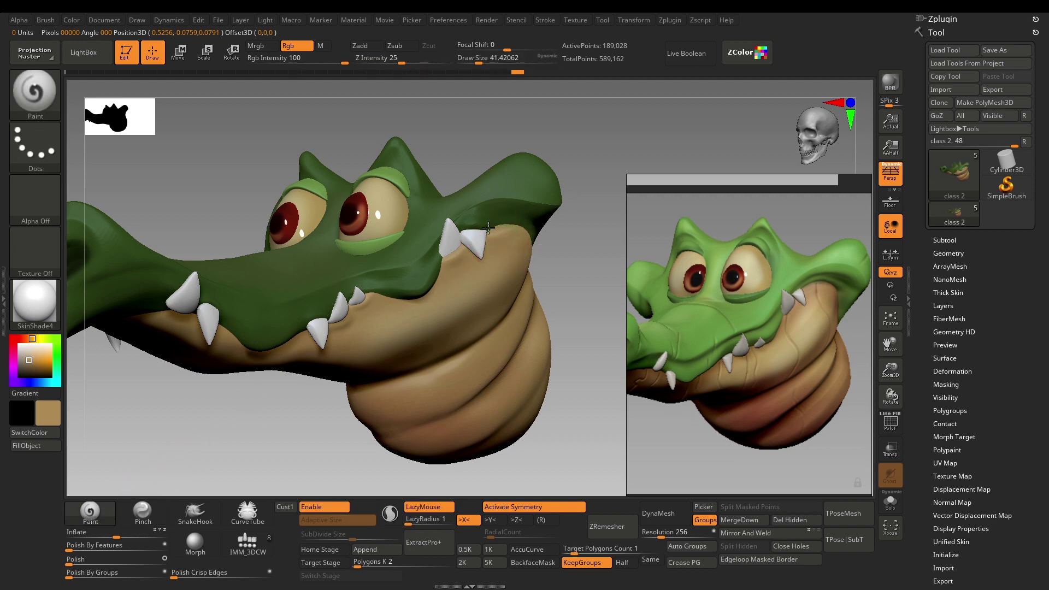
left_click_drag(553, 257, 505, 223)
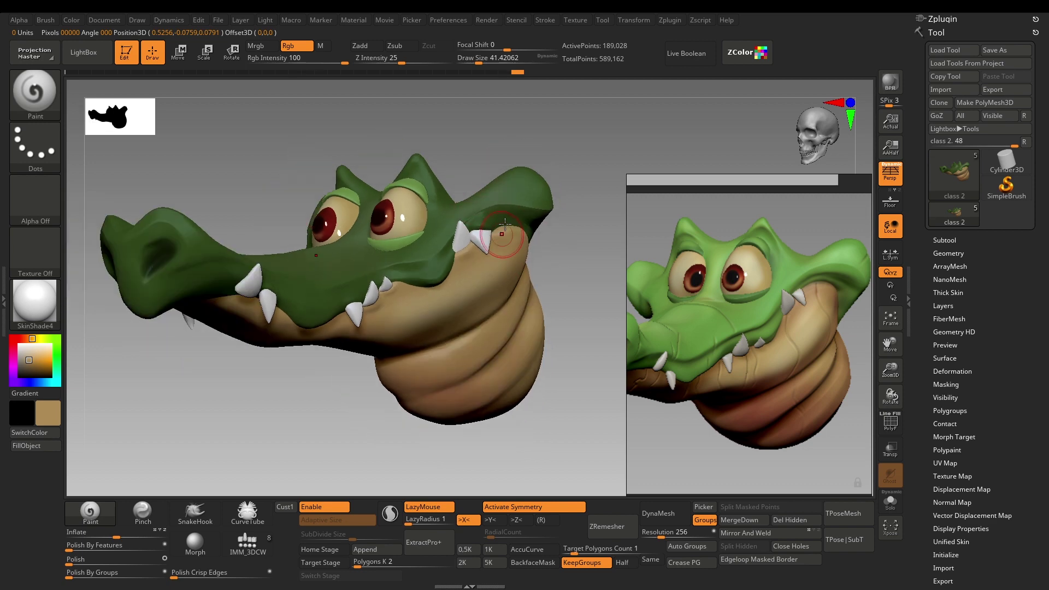
right_click_drag(550, 239, 504, 234, "ctrl")
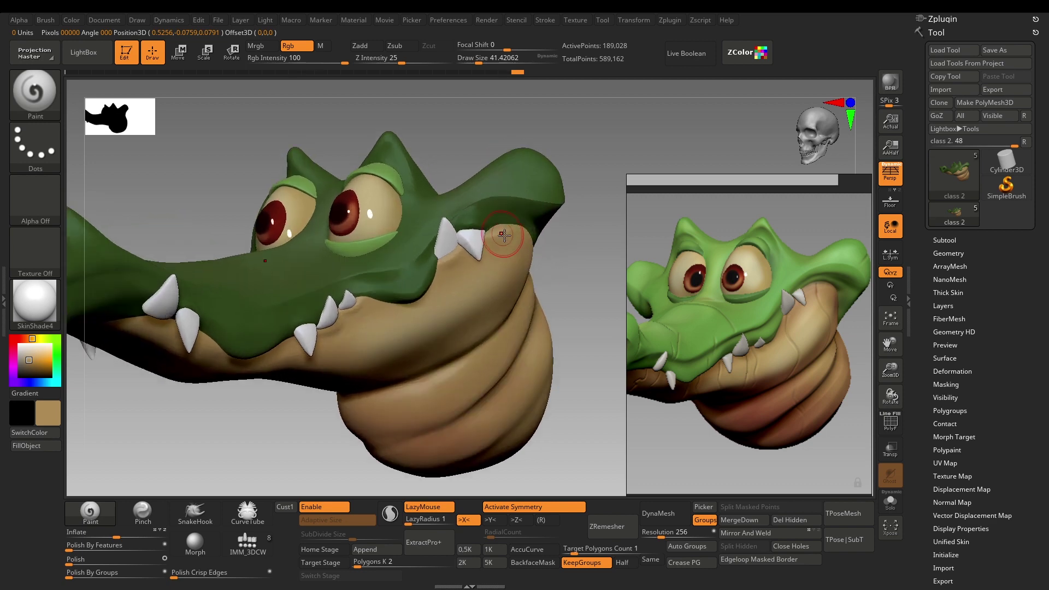
left_click_drag(559, 277, 588, 290, "ctrl")
right_click_drag(588, 290, 583, 398, "ctrl")
left_click_drag(583, 398, 573, 431)
right_click_drag(578, 426, 576, 431, "ctrl")
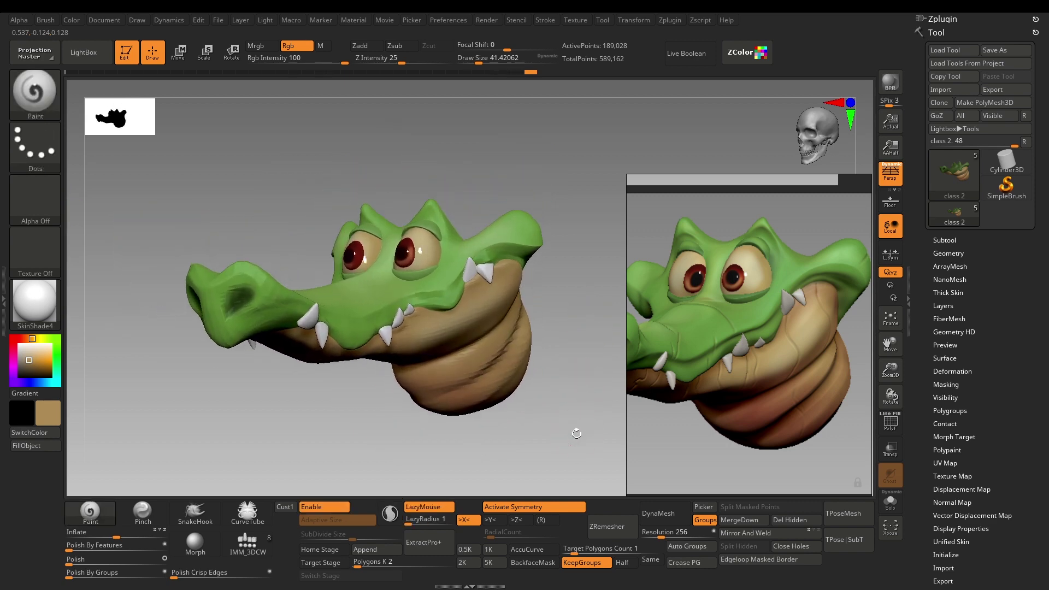
- Select the teeth subtool and recolour it with a light warm beige
left_click(383, 337, "alt")
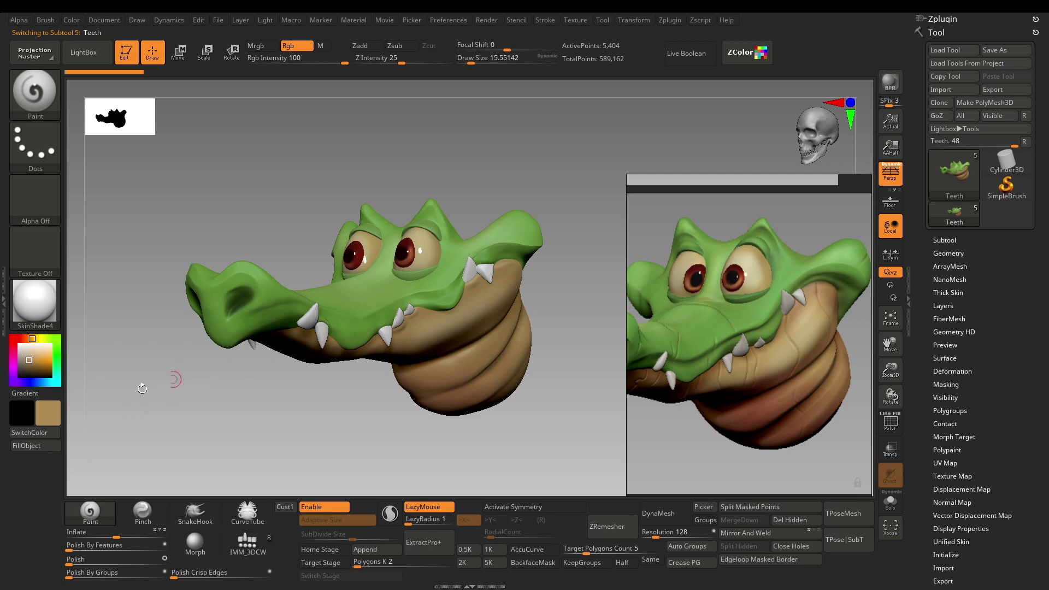
left_click_drag(25, 361, 25, 354)
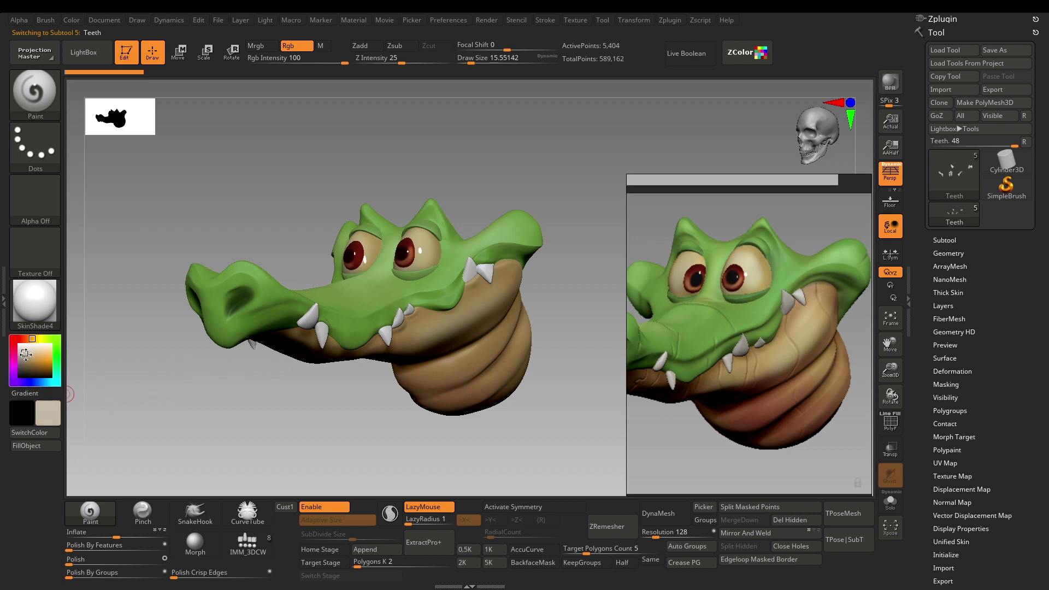
left_click_drag(191, 423, 326, 454)
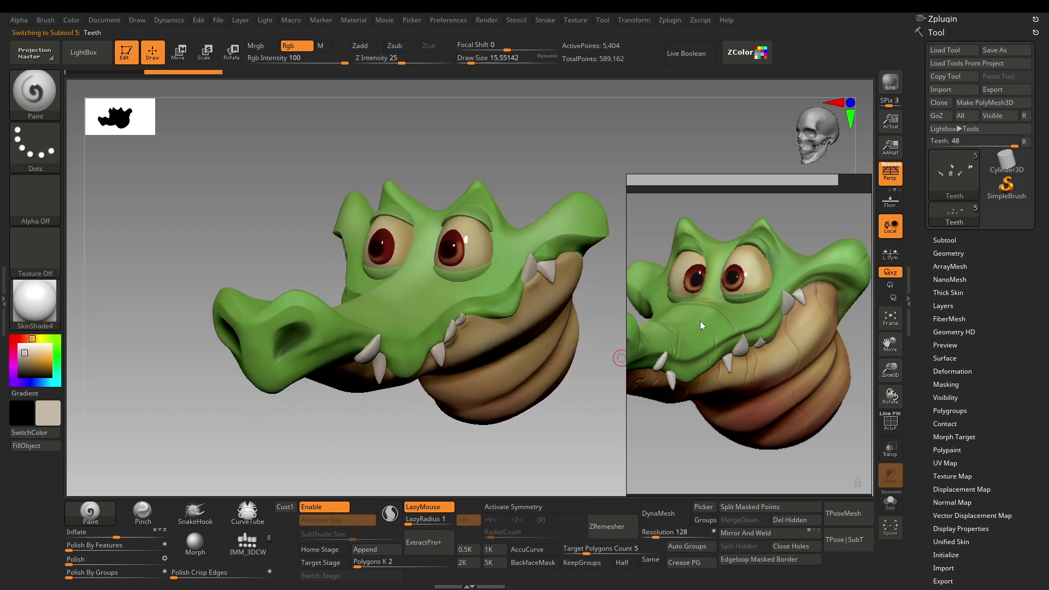
- Build up the snout bridge below the eyes on the head subtool with ClayTubes at a draw size of about 71, smoothing the result
mouse_move(394, 446)
left_mouse_down()
mouse_move(398, 473)
mouse_move(405, 460)
mouse_move(424, 474)
mouse_move(468, 435)
mouse_move(459, 432)
left_mouse_up()
key("b")
key("c")
key("t")
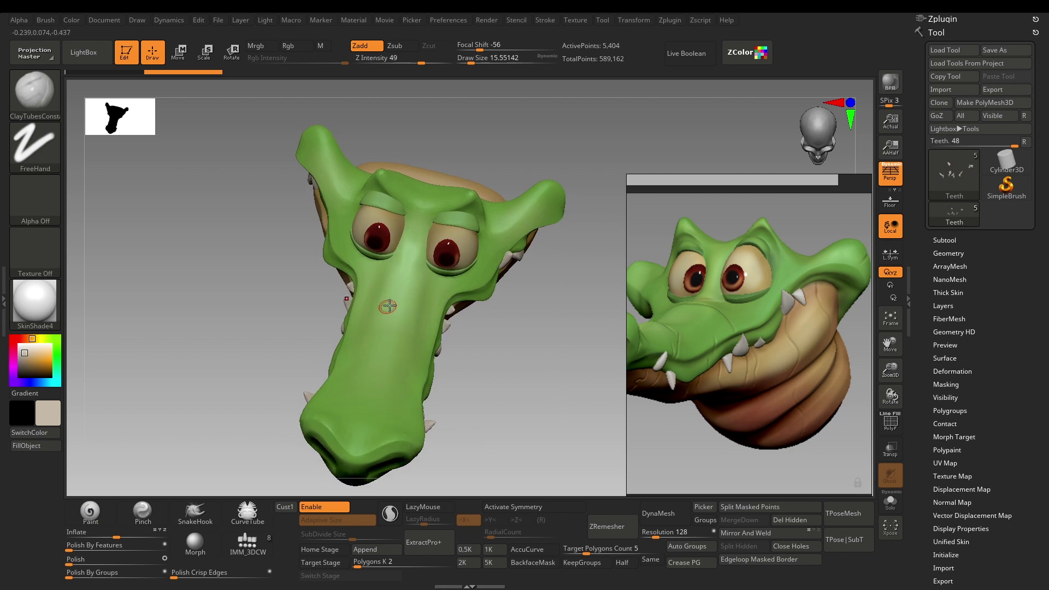
key("bracketright")
key("bracketright")
key("bracketright")
key("bracketright")
left_click(405, 273, "alt")
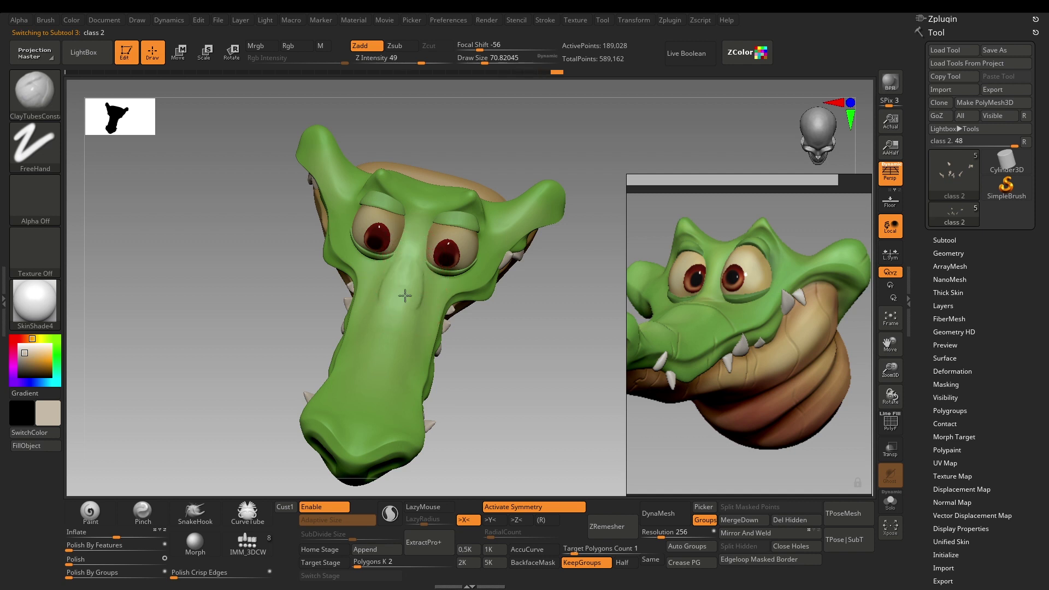
key("shift")
key("shift")
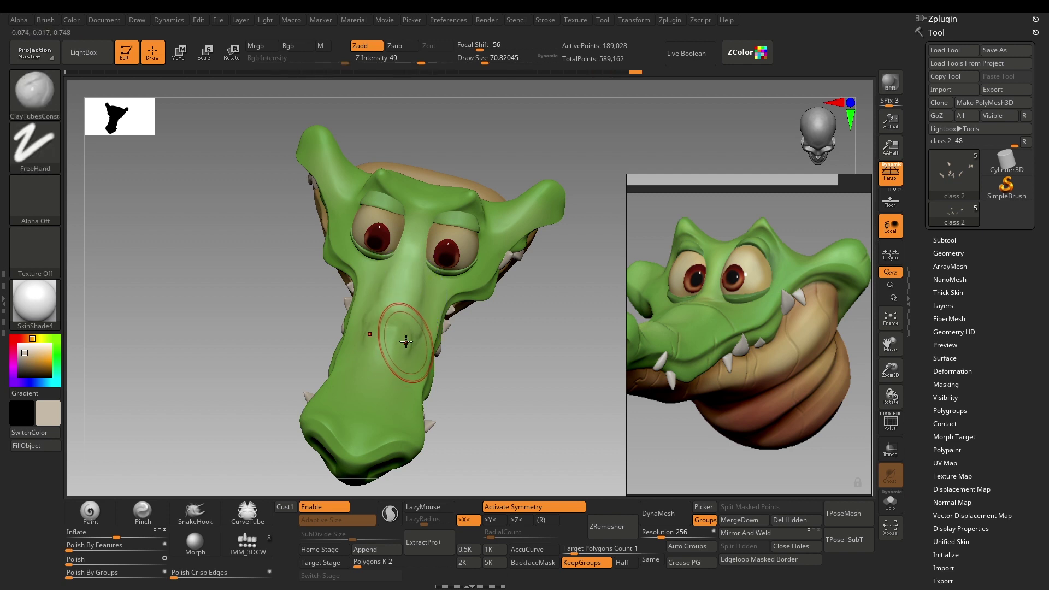
key("shift")
- Define the fold across the snout bridge below the eyes with the Standard brush at a draw size of about 18 to 23
left_click_drag(464, 356, 525, 391, "alt")
mouse_move(408, 305)
right_mouse_down()
mouse_move(380, 293)
mouse_move(390, 312)
mouse_move(447, 342)
mouse_move(403, 290)
mouse_move(421, 318)
right_mouse_up()
key("shift")
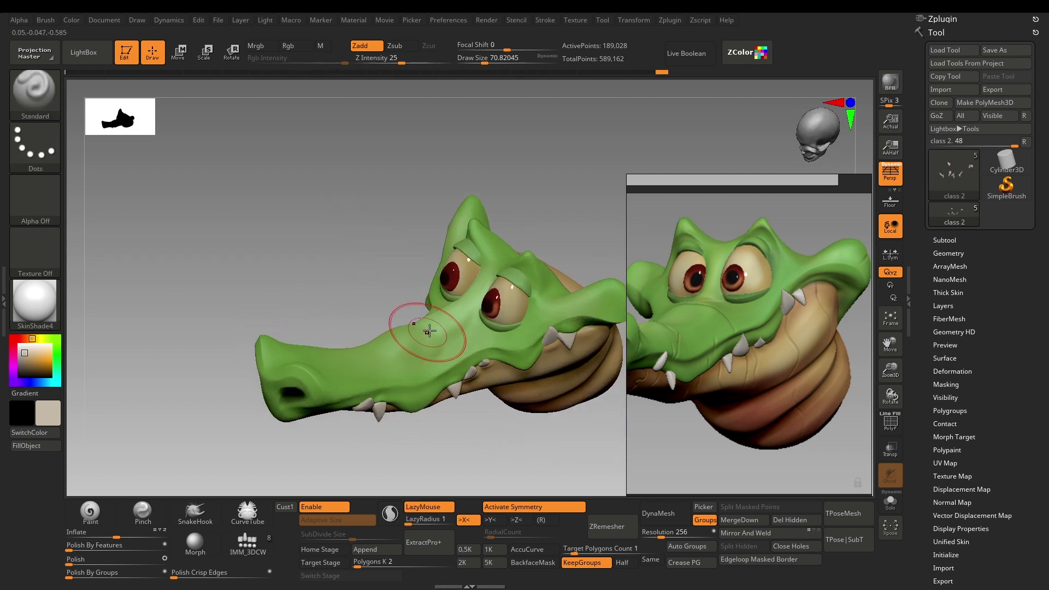
key("s")
left_click_drag(420, 326, 417, 324)
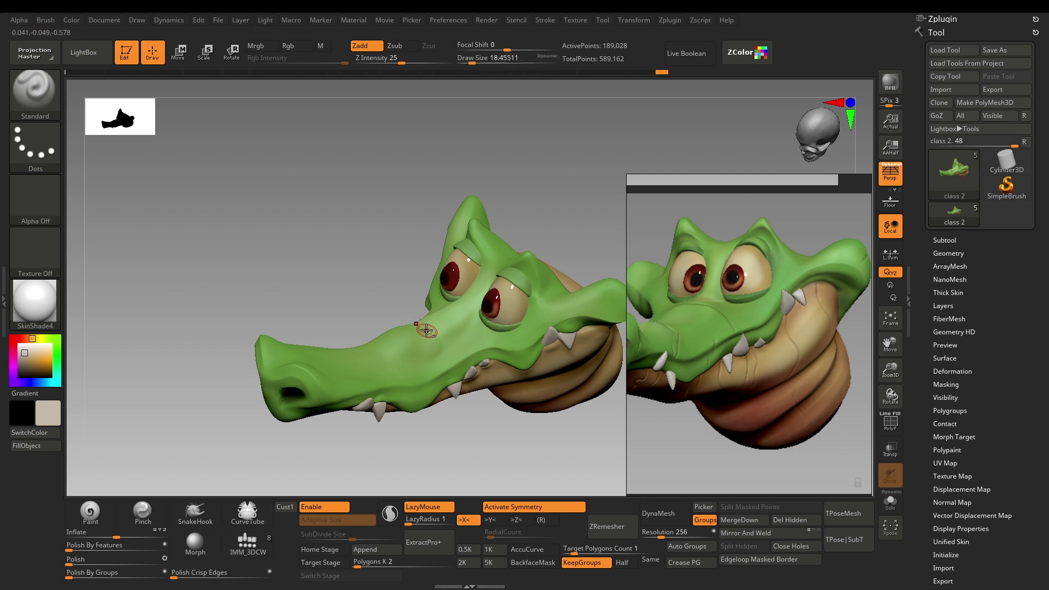
right_click_drag(426, 330, 458, 334)
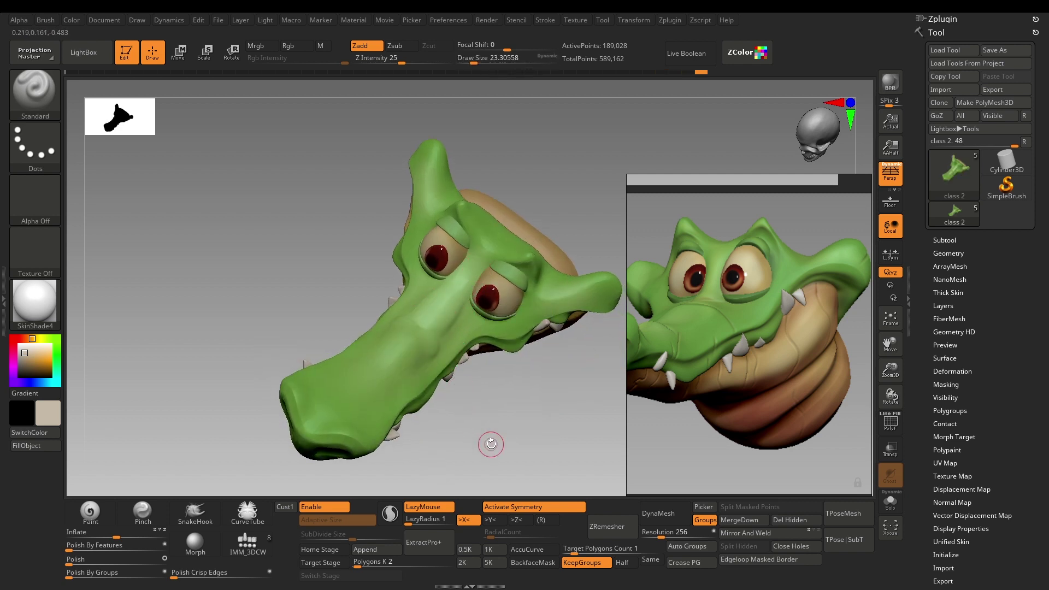
left_click_drag(490, 443, 528, 459)
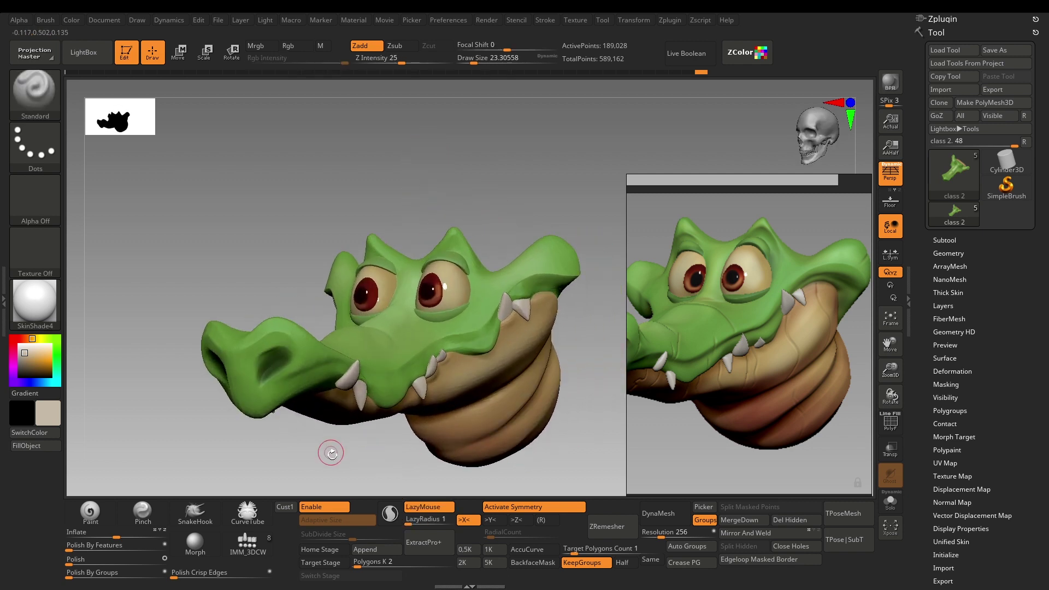
- Refine the nostrils and the side of the snout above the front teeth with the Standard brush at a draw size of about 17
left_click_drag(330, 452, 331, 334)
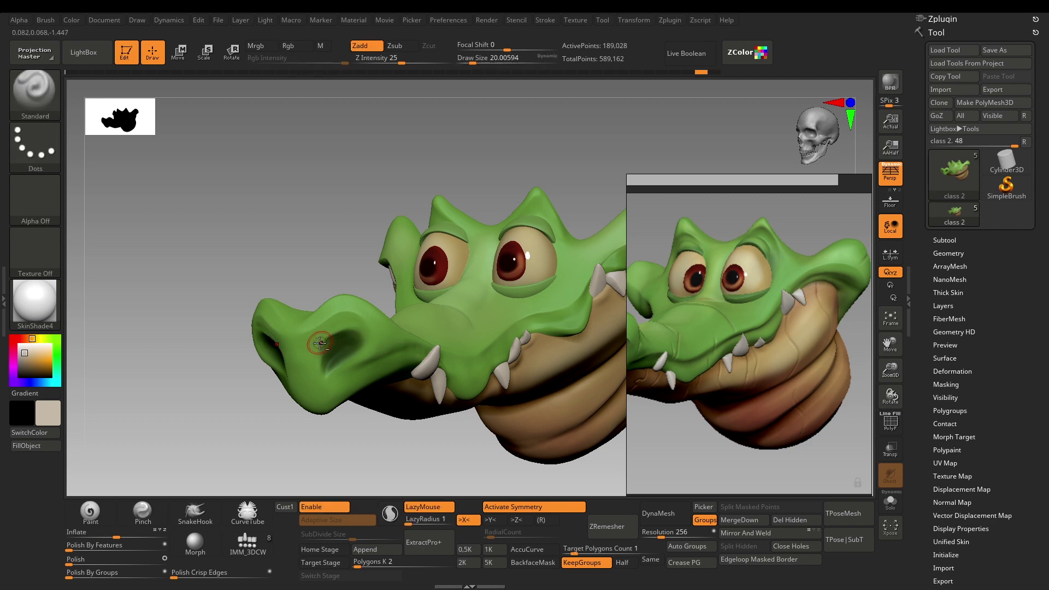
key("s")
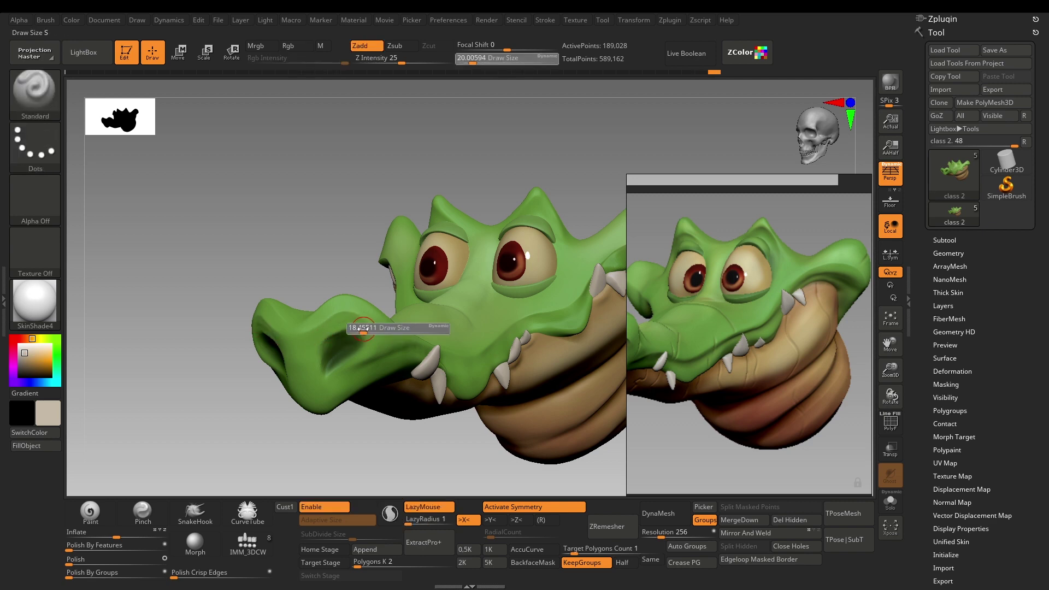
left_click_drag(363, 330, 362, 328)
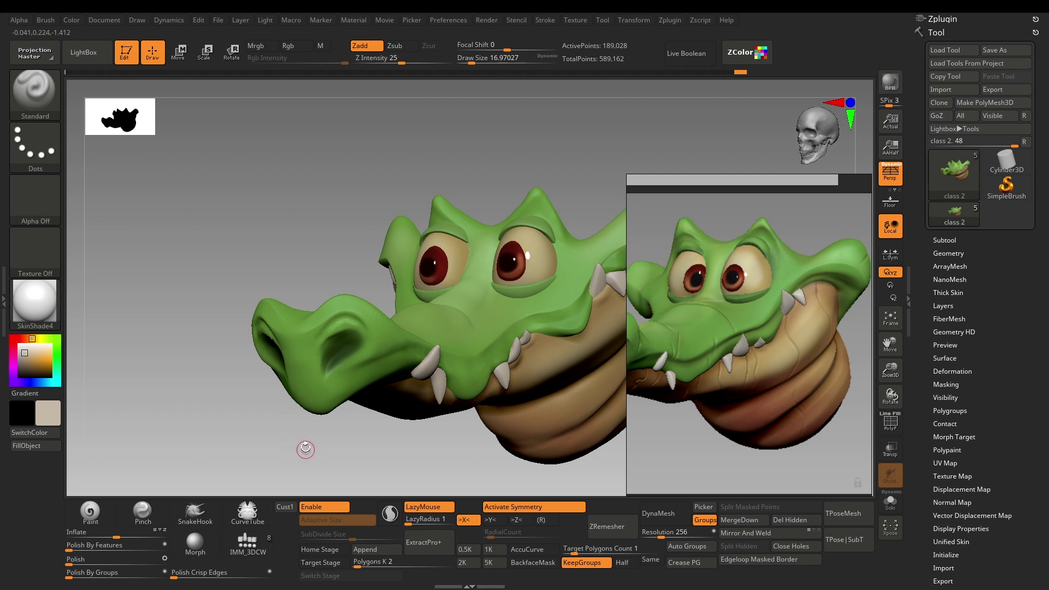
mouse_move(302, 444)
left_mouse_down()
mouse_move(302, 425)
mouse_move(325, 462)
mouse_move(371, 433)
mouse_move(402, 368)
left_mouse_up()
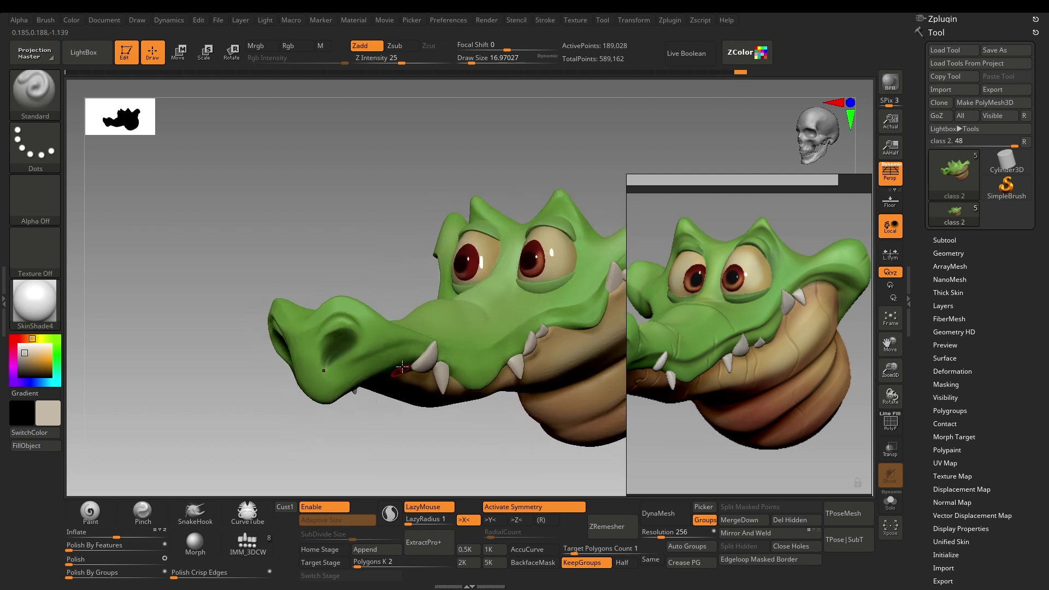
left_click_drag(410, 418, 399, 438)
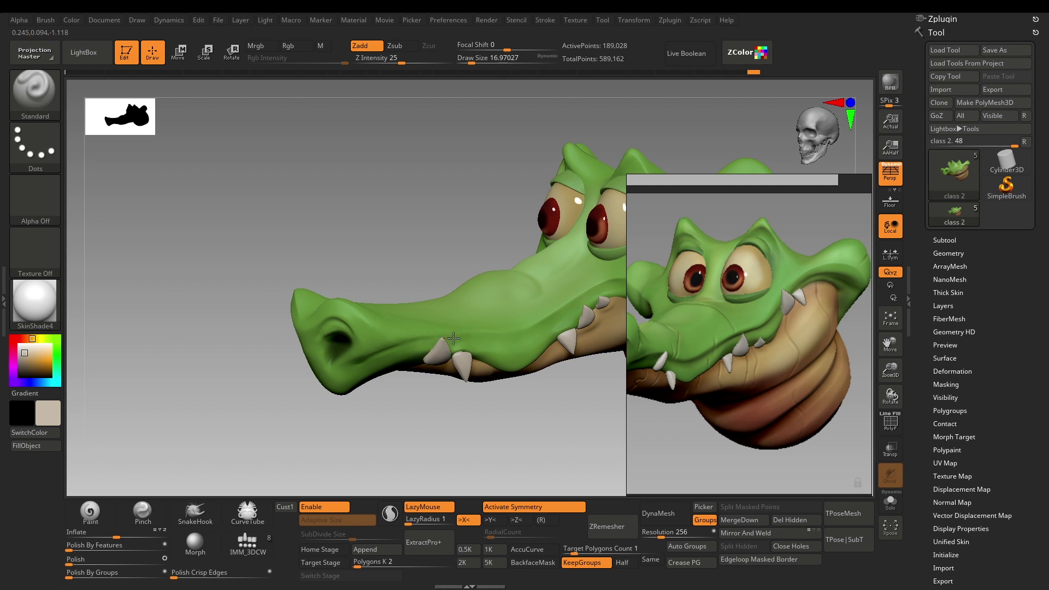
left_click_drag(492, 386, 443, 332)
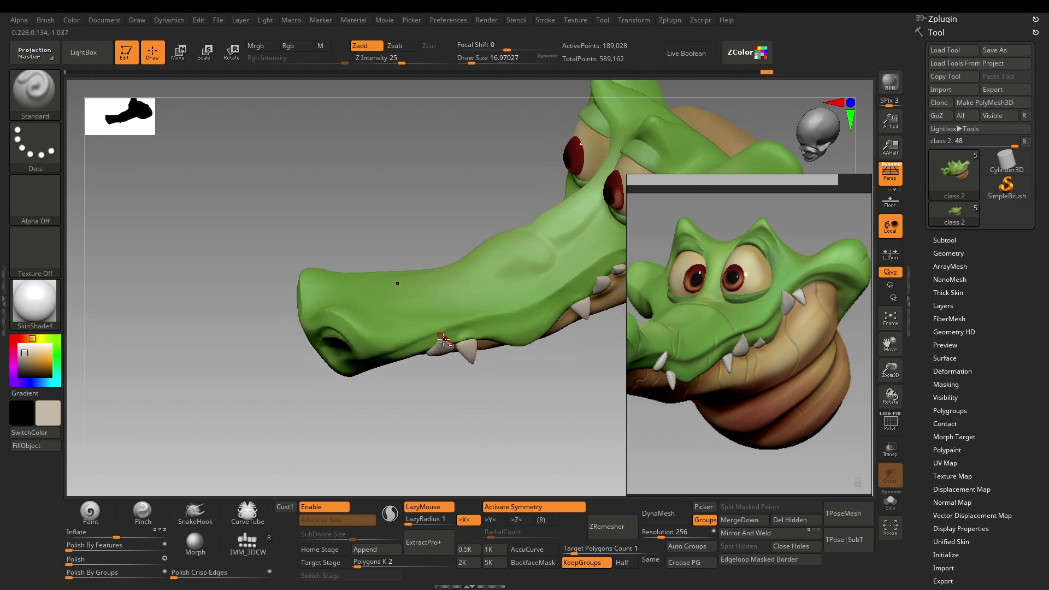
mouse_move(528, 390)
left_mouse_down()
mouse_move(560, 376)
mouse_move(490, 459)
mouse_move(558, 330)
left_mouse_up()
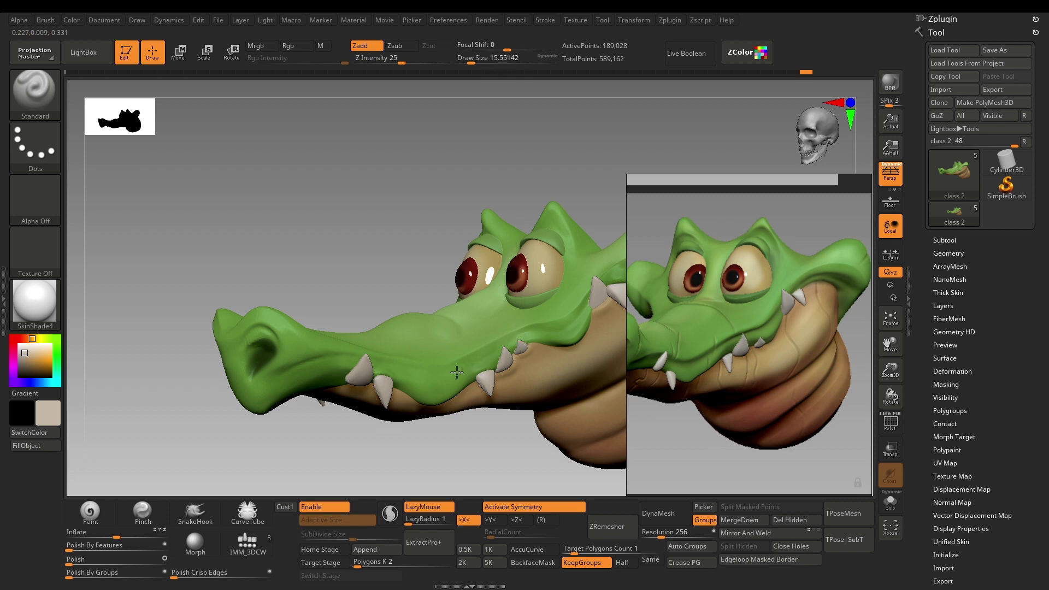
- Adjust the shape of the snout and upper jaw with the Move brush
mouse_move(438, 448)
left_mouse_down()
mouse_move(461, 477)
mouse_move(399, 457)
mouse_move(419, 469)
mouse_move(382, 459)
mouse_move(388, 471)
mouse_move(388, 435)
left_mouse_up()
key("b")
key("m")
key("v")
key("s")
left_click_drag(405, 398, 420, 404)
key("s")
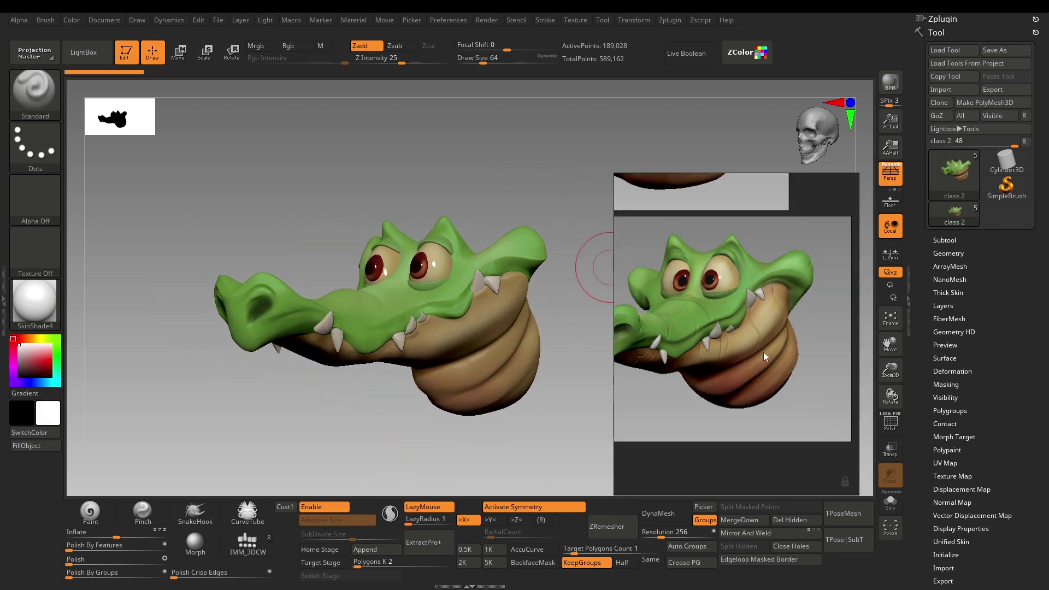
- Load the Orb_Cracks2 brush from the Orbs folder of the LightBox brush library
scroll(763, 352, "up", 2)
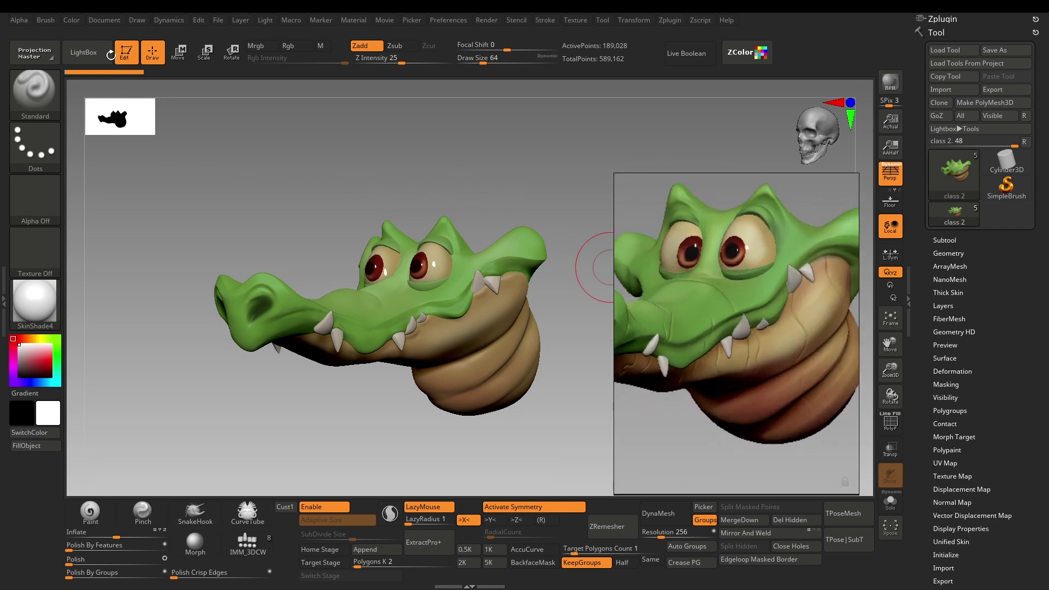
left_click(106, 58)
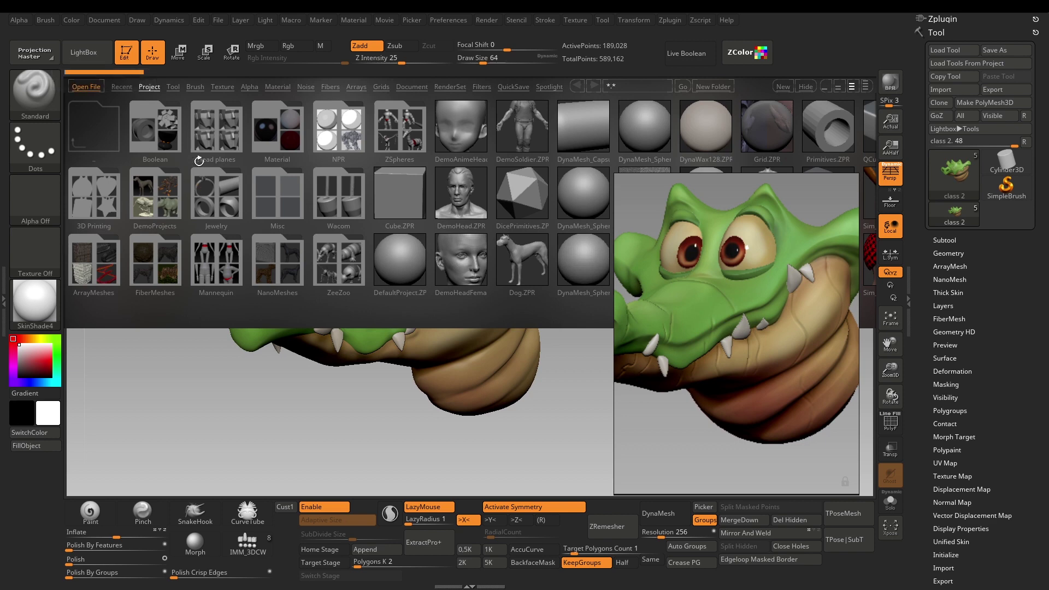
left_click(195, 87)
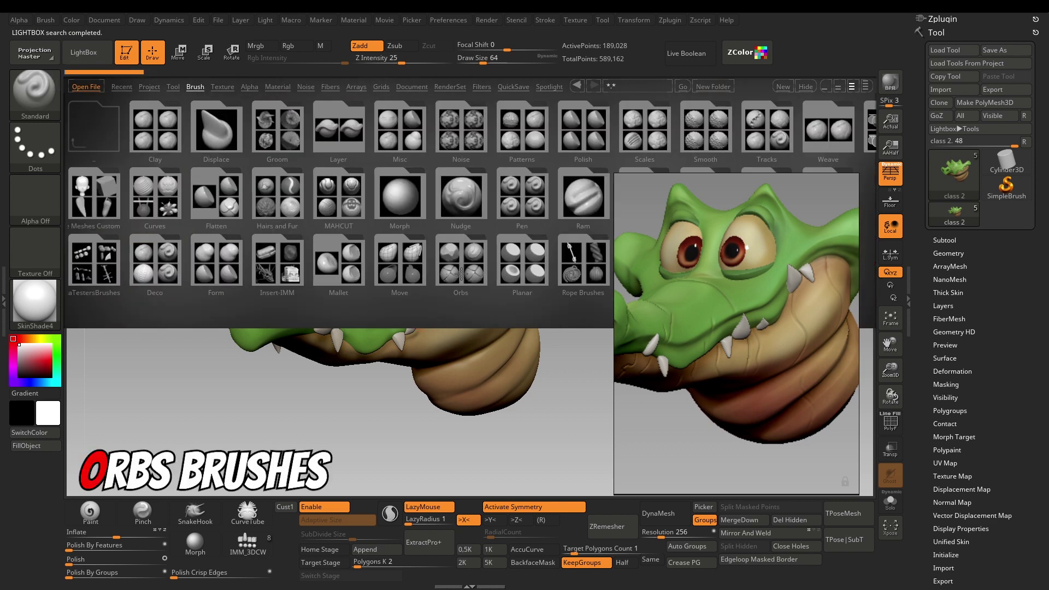
left_click_drag(461, 274, 406, 274)
double_click(406, 273)
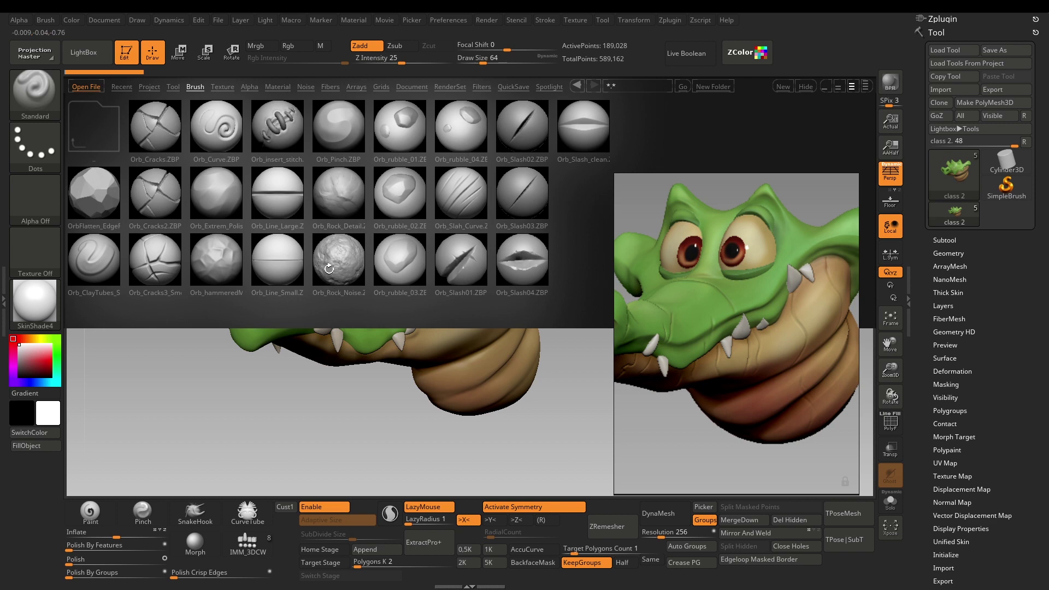
mouse_move(567, 217)
left_mouse_down()
mouse_move(547, 218)
mouse_move(570, 221)
left_mouse_up()
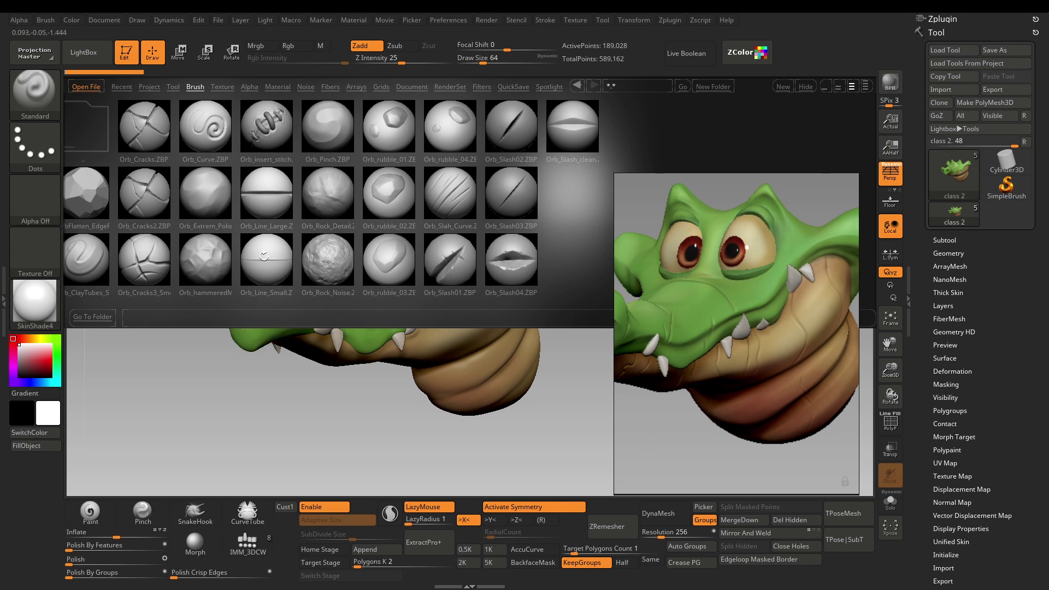
double_click(159, 208)
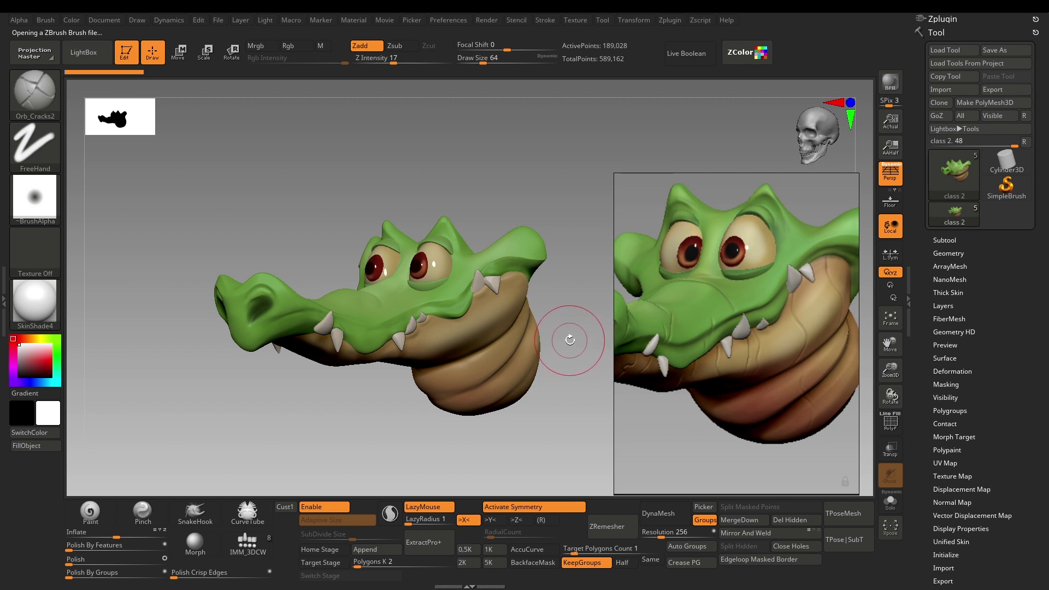
- Undo the last crack stroke and carve a skin crease behind the rear teeth with Orb_Cracks2 at a draw size of about 46
left_click_drag(576, 335, 557, 318)
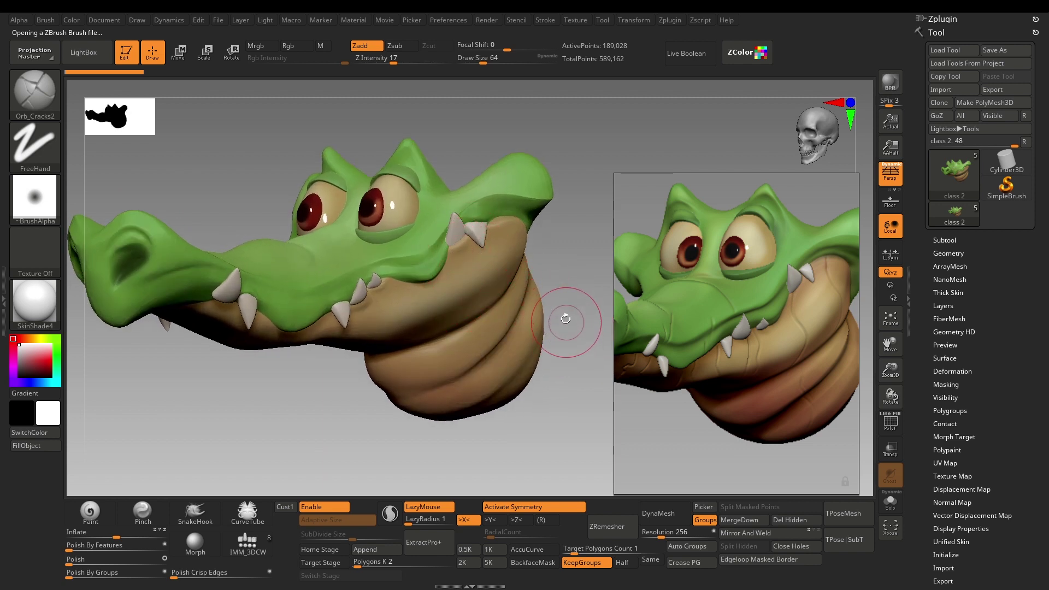
scroll(769, 297, "down", 4)
scroll(744, 289, "up", 3)
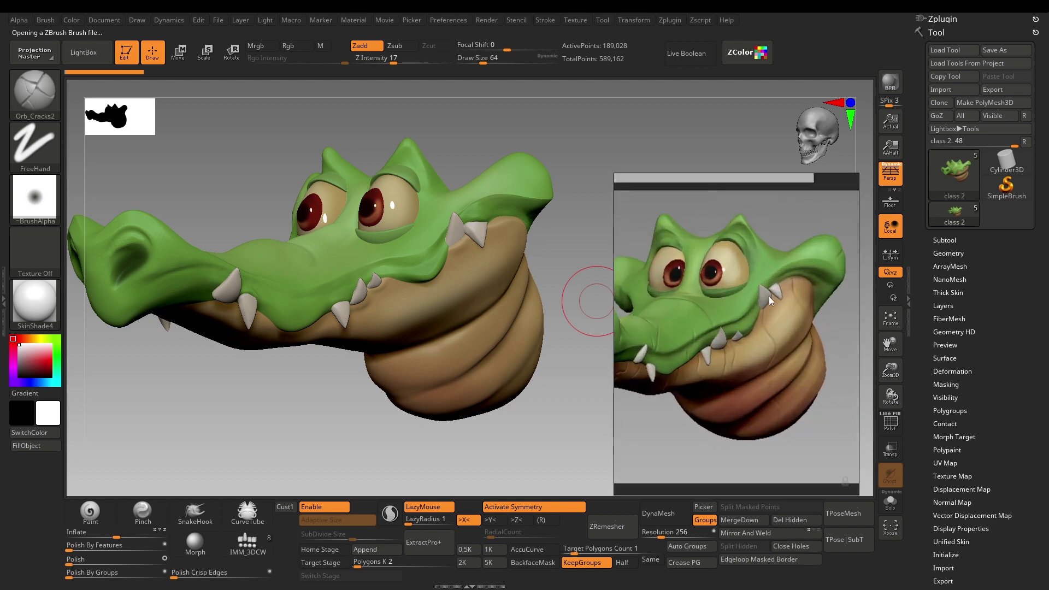
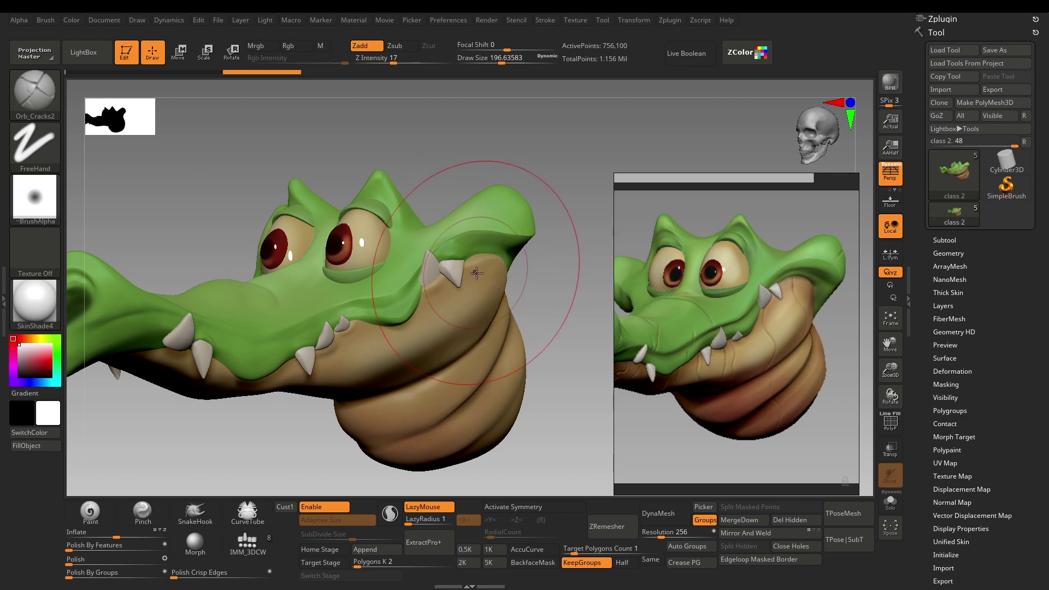
key("ctrl+z")
key("s")
left_click(479, 270)
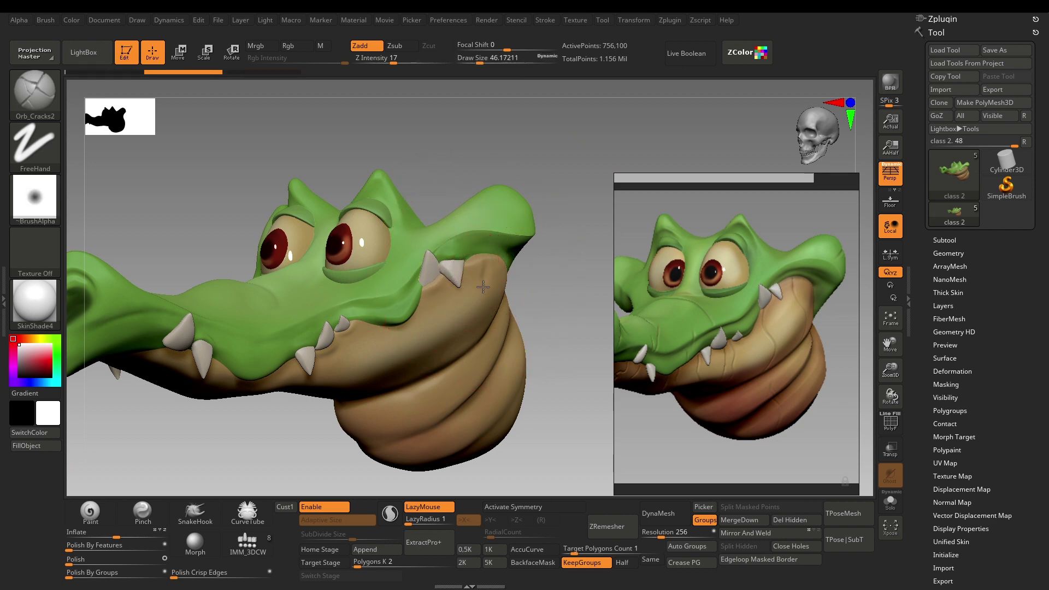
left_click_drag(471, 316, 478, 333)
left_click_drag(564, 361, 559, 313, "alt")
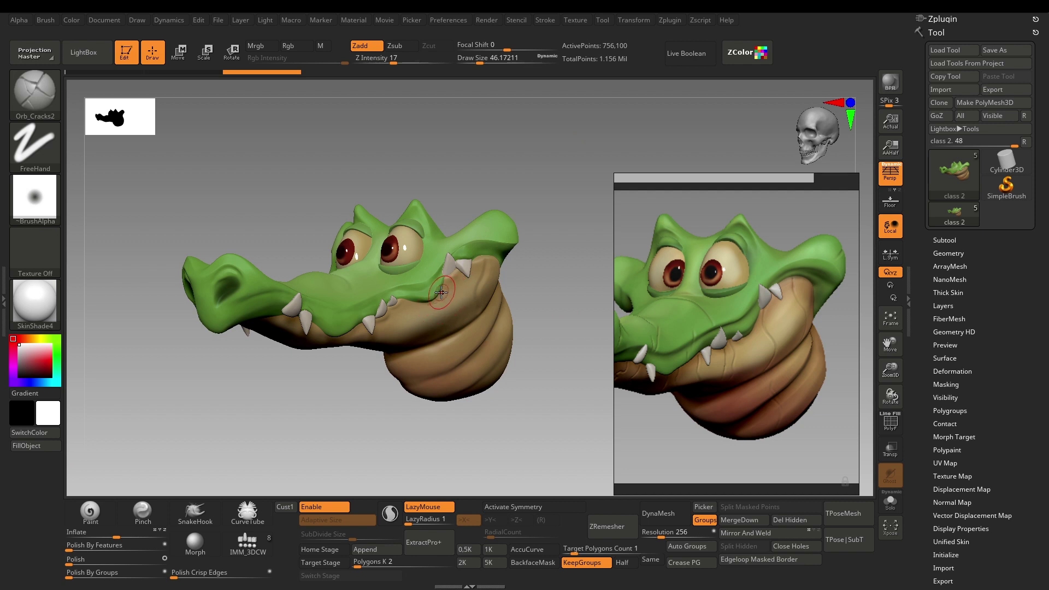
- Carve skin wrinkles along the tan lower jaw and behind the rear teeth with Orb_Cracks2 at a draw size of 28.75
key("bracketleft")
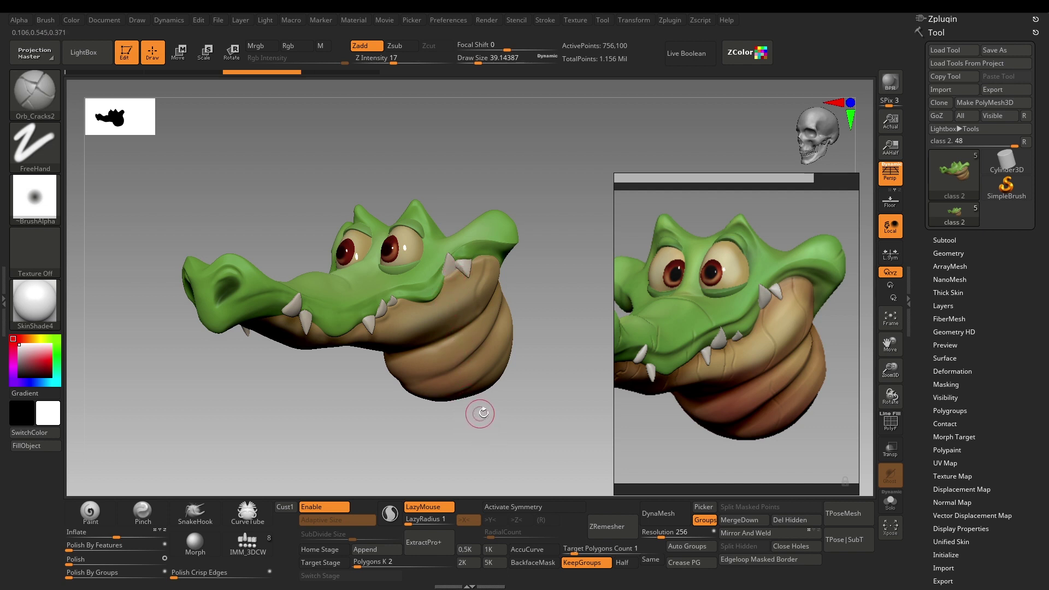
left_click_drag(528, 337, 486, 339, "alt")
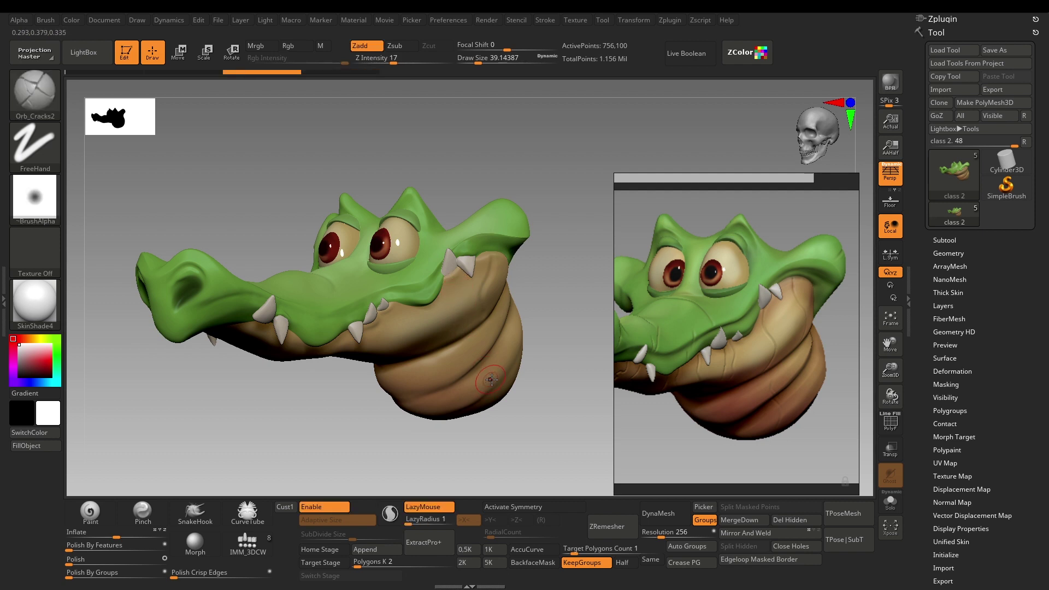
key("s")
left_click(448, 286)
left_click_drag(368, 437, 387, 374, "alt")
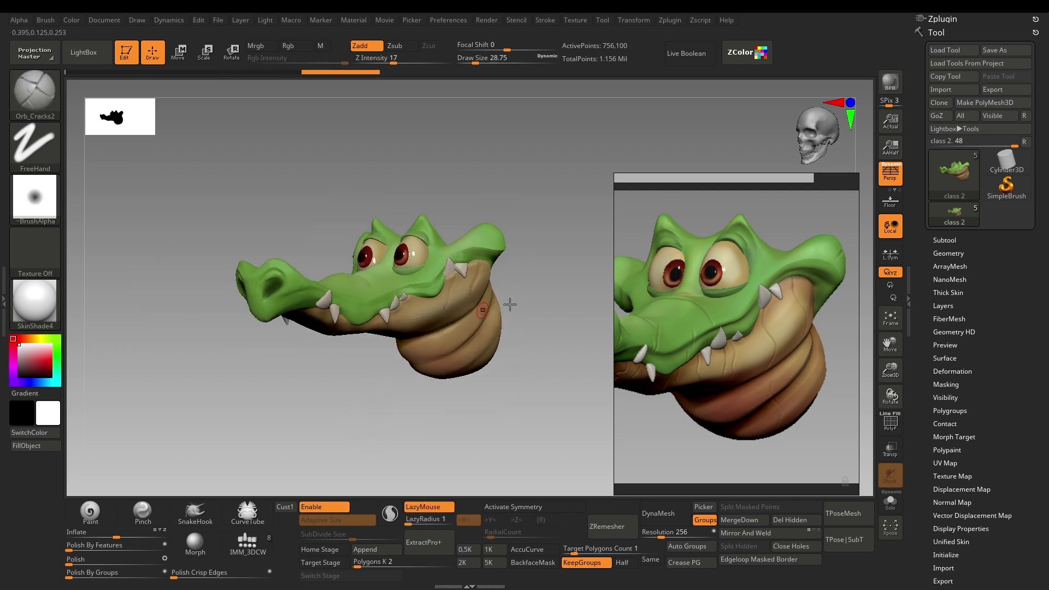
left_click_drag(533, 318, 535, 331, "alt")
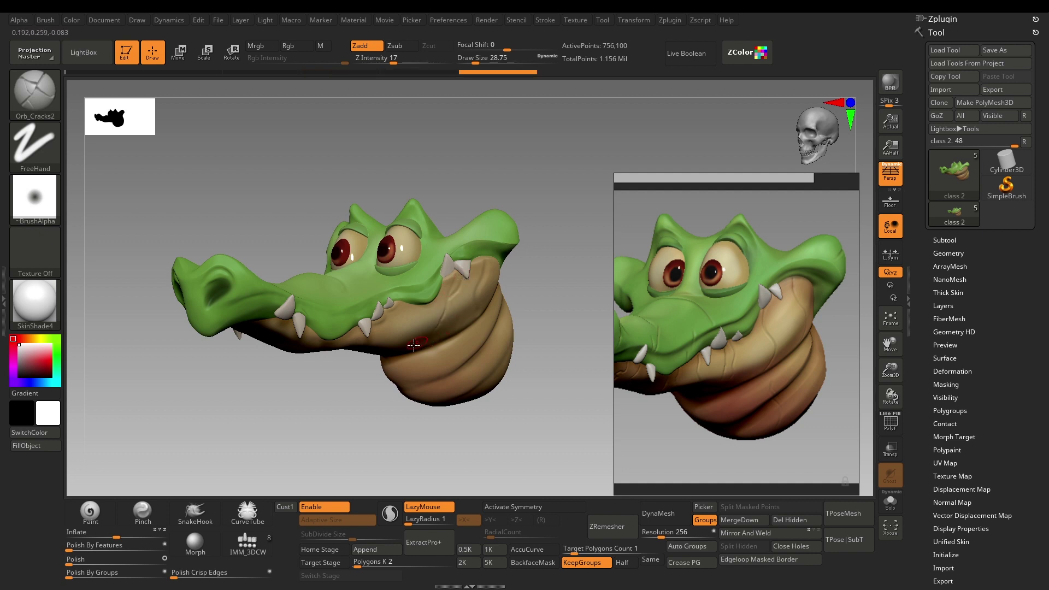
mouse_move(377, 420)
left_mouse_down()
mouse_move(358, 412)
mouse_move(376, 430)
left_mouse_up()
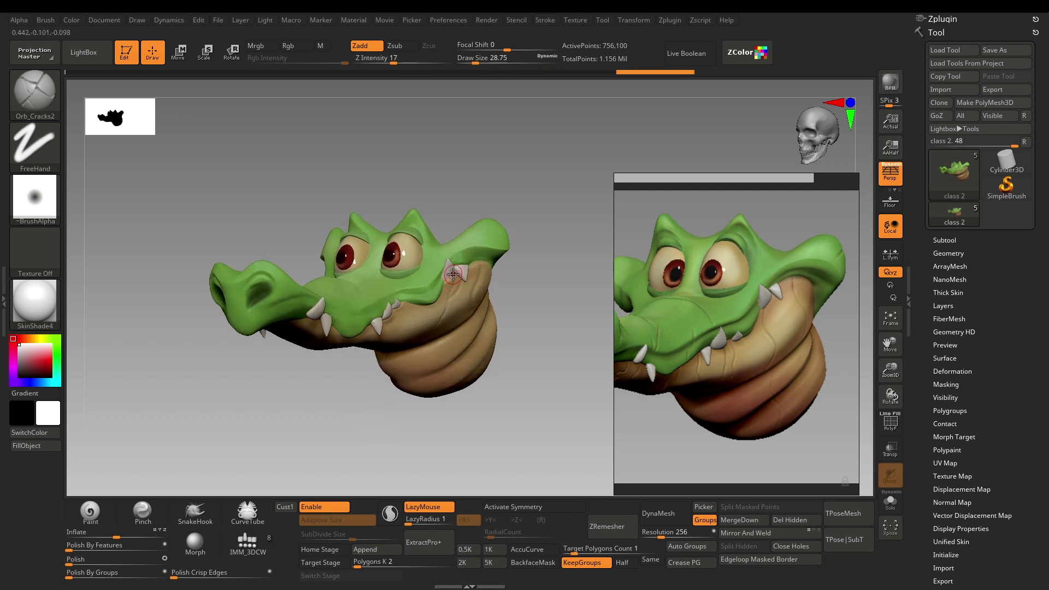
left_click_drag(525, 429, 431, 388)
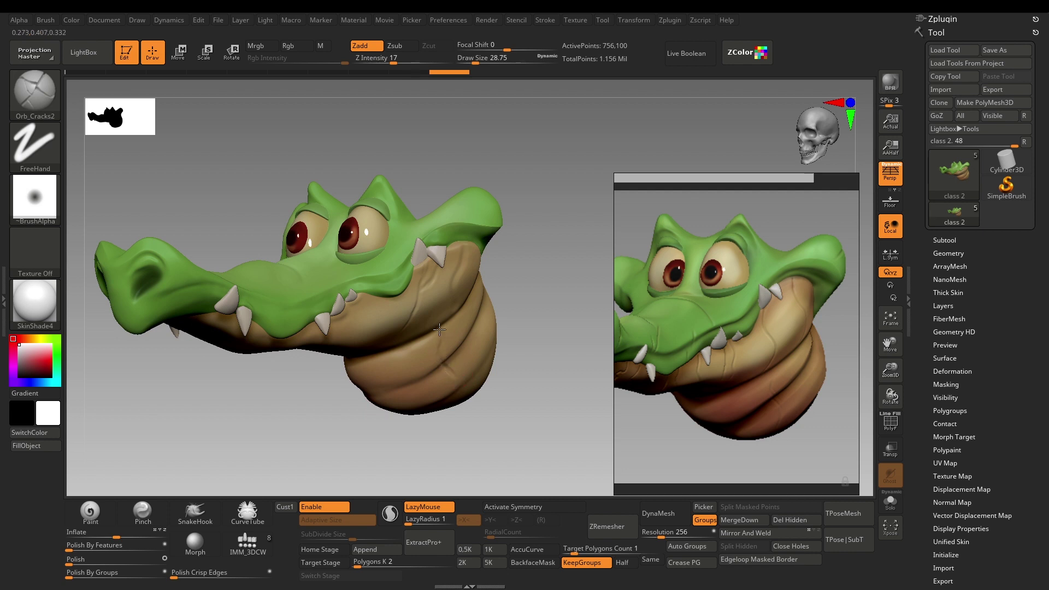
- Turn on X symmetry and carve a crease across the bridge of the snout with Orb_Cracks2 at a draw size of 28.75
left_click_drag(522, 371, 425, 272)
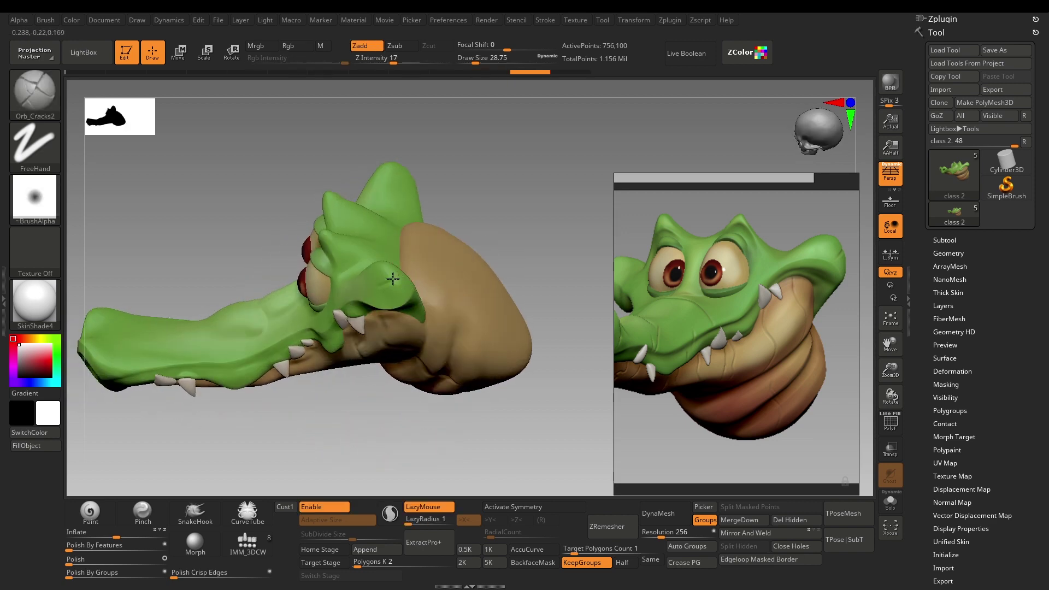
mouse_move(372, 450)
left_mouse_down()
mouse_move(468, 345)
mouse_move(464, 370)
mouse_move(395, 299)
mouse_move(445, 368)
mouse_move(510, 335)
mouse_move(529, 362)
mouse_move(530, 408)
mouse_move(324, 356)
mouse_move(323, 415)
mouse_move(346, 405)
left_mouse_up()
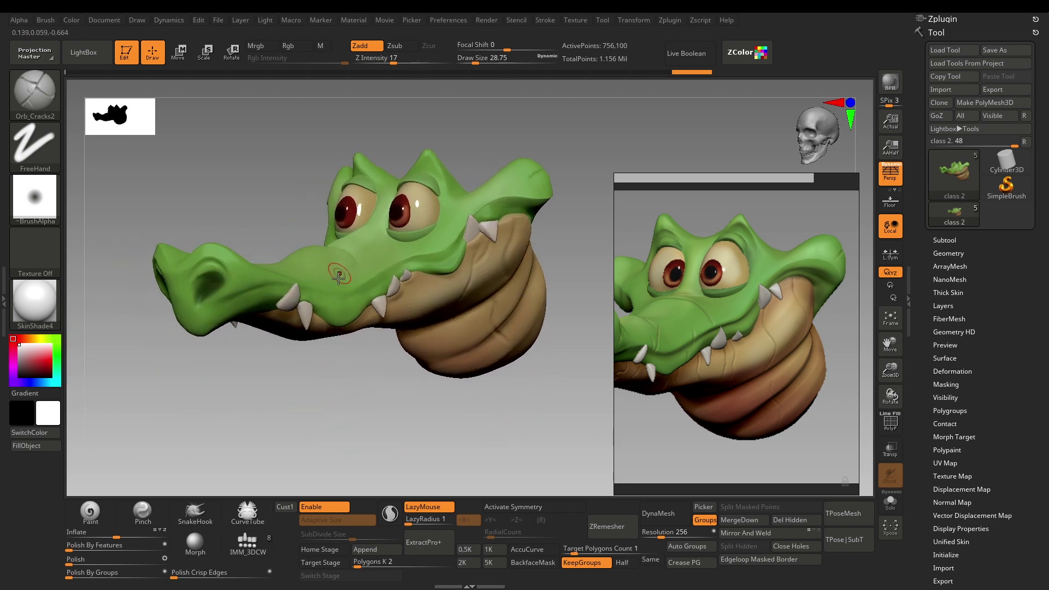
left_click_drag(331, 355, 369, 283)
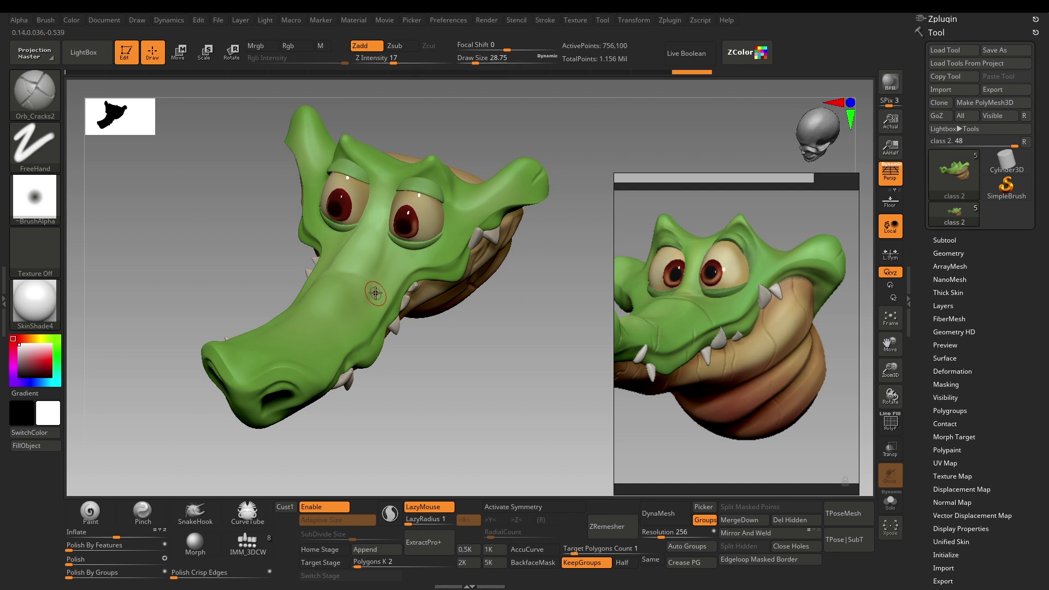
key("x")
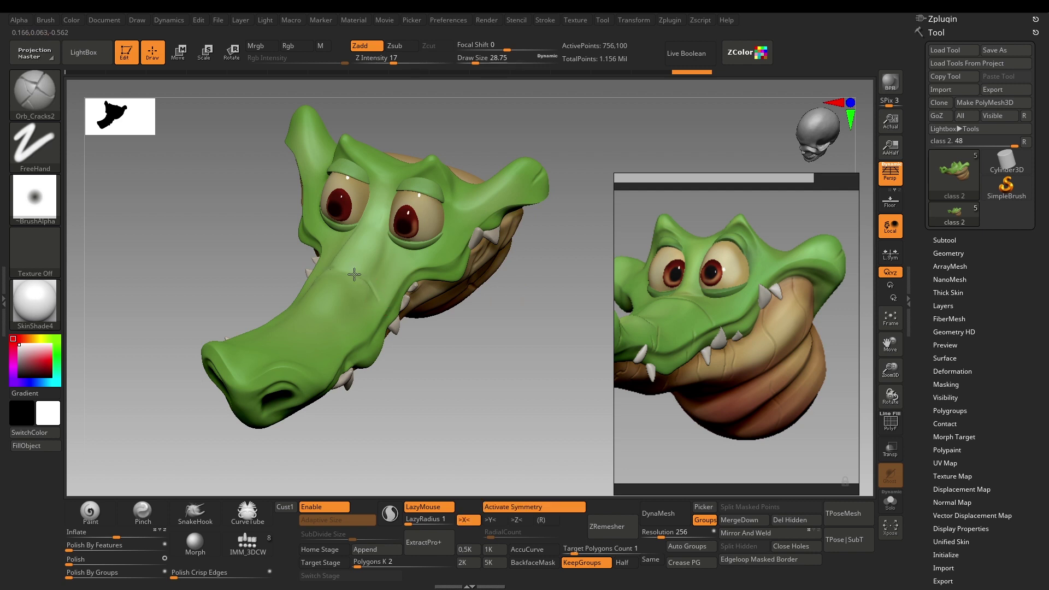
left_click_drag(339, 272, 380, 307)
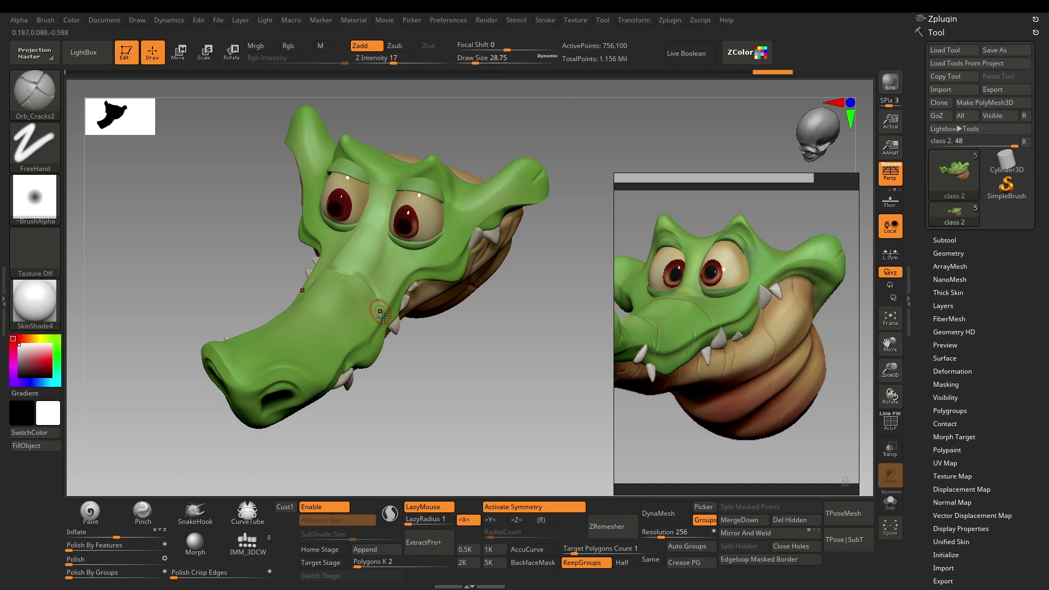
mouse_move(436, 423)
left_mouse_down()
mouse_move(421, 384)
mouse_move(401, 467)
mouse_move(362, 350)
left_mouse_up()
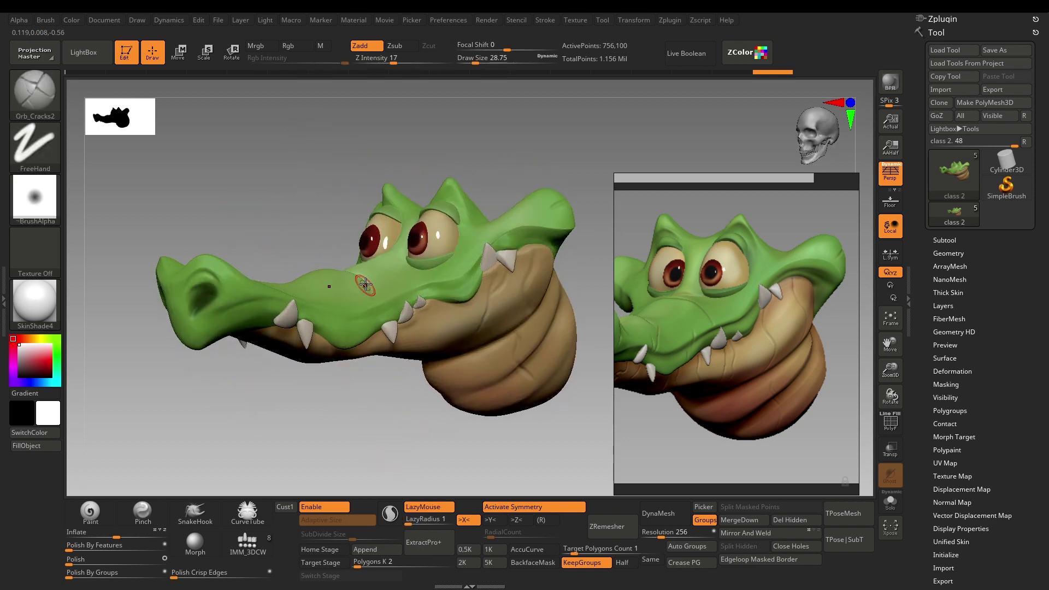
- Extend the snout crease down the side of the green upper jaw with Orb_Cracks2 and turn symmetry off
left_click_drag(368, 292, 373, 329)
key("x")
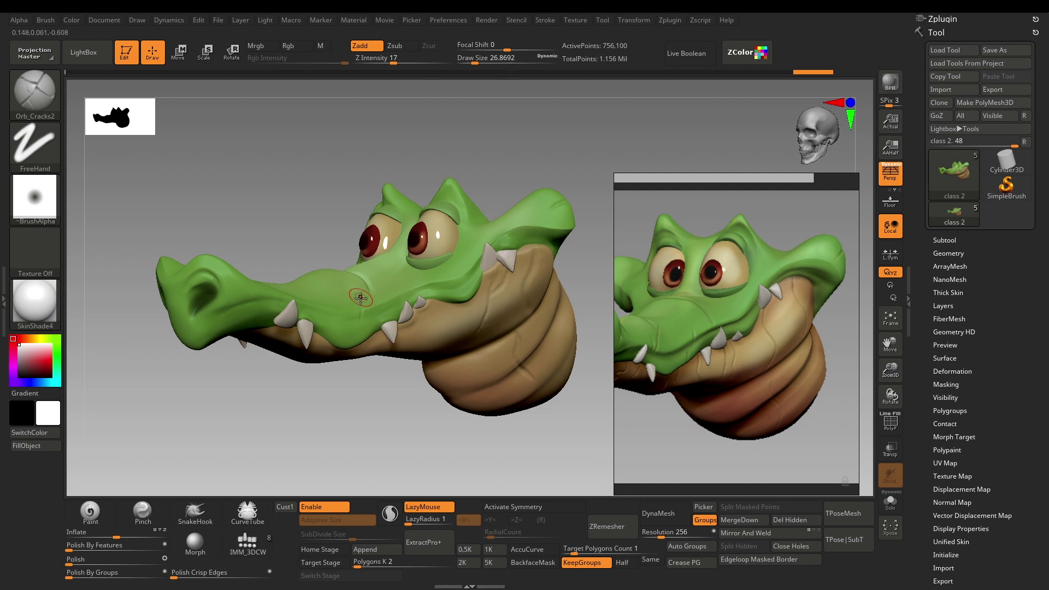
key("ctrl+z")
key("ctrl+shift+z")
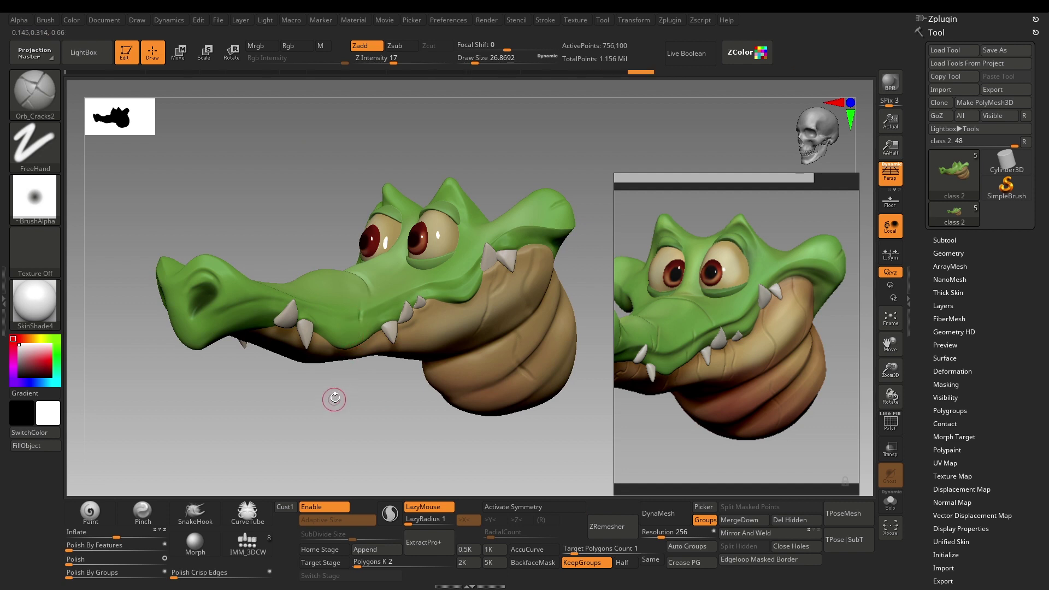
- Carve short wrinkles on the snout just above the front teeth with Orb_Cracks2 at a draw size of about 20
key("s")
left_click(311, 315)
key("ctrl+shift+z")
key("ctrl+shift+z")
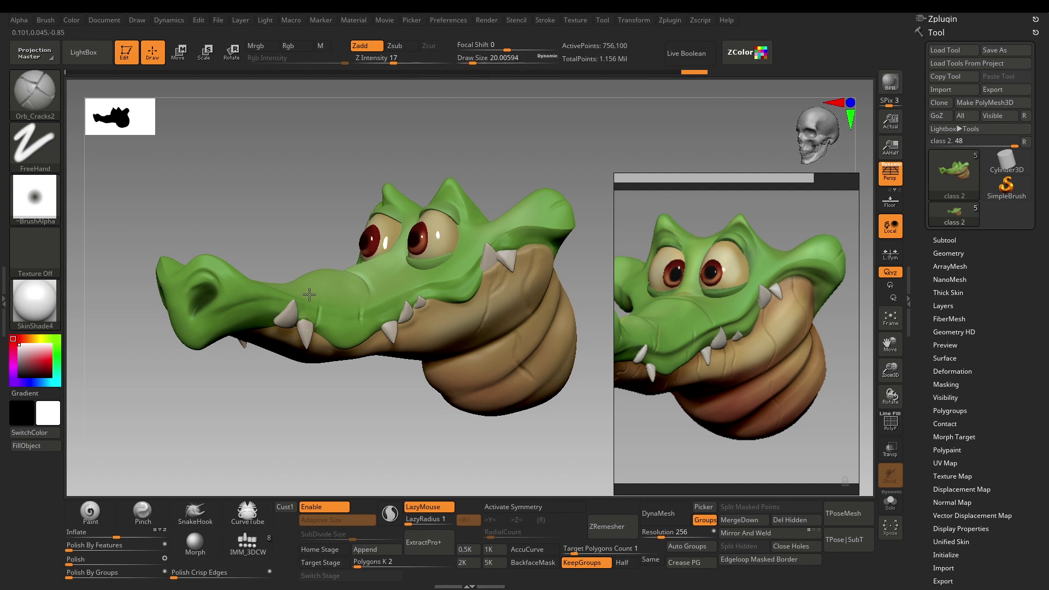
key("ctrl+shift+z")
key("ctrl+shift+z")
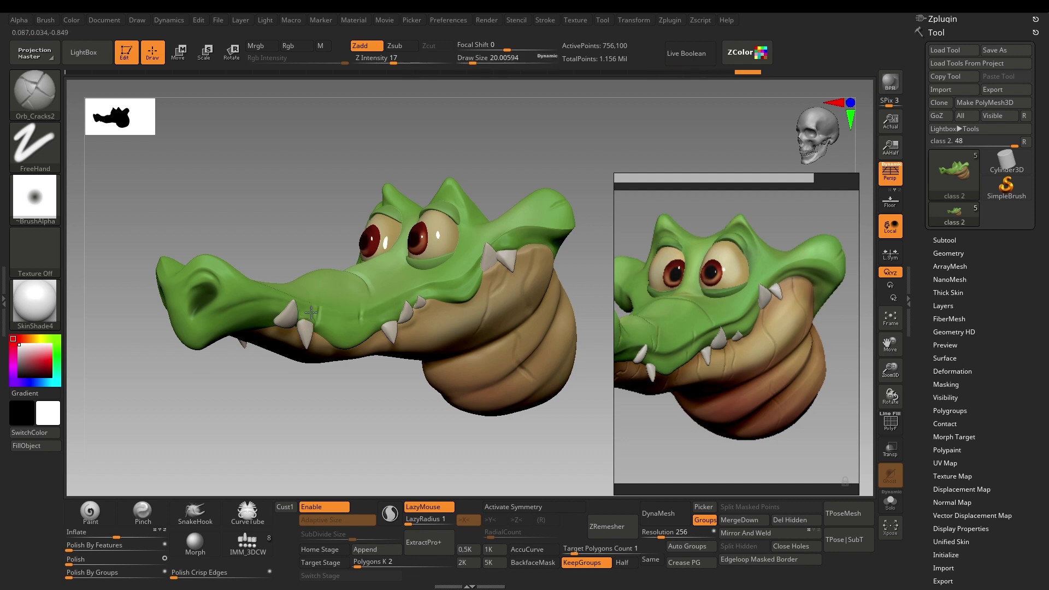
key("ctrl+shift+z")
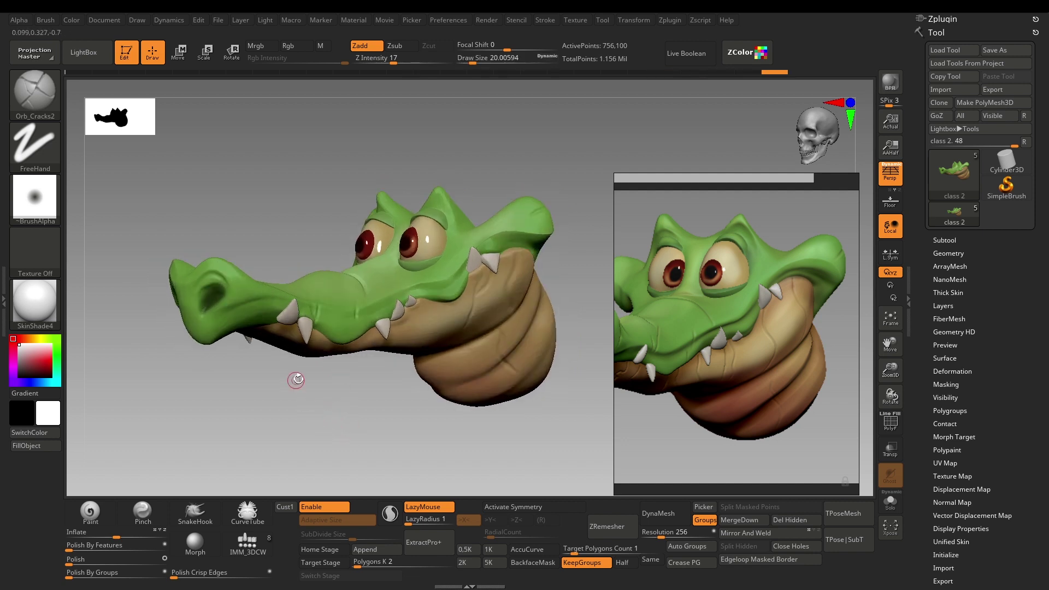
right_click_drag(316, 413, 318, 424, "ctrl")
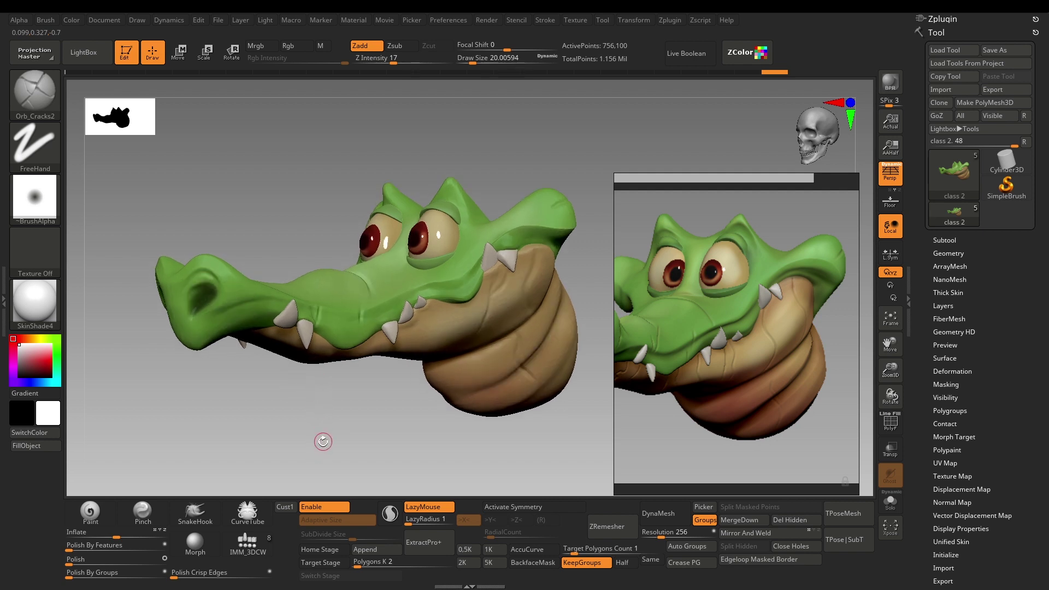
- Trim the top of the snout around the new crease with the TrimDynamic brush at a draw size of about 77
mouse_move(323, 442)
left_mouse_down()
mouse_move(323, 468)
mouse_move(406, 412)
mouse_move(416, 437)
left_mouse_up()
key("b")
key("t")
key("d")
key("s")
mouse_move(300, 299)
left_mouse_down()
mouse_move(335, 284)
mouse_move(318, 306)
mouse_move(370, 230)
left_mouse_up()
mouse_move(342, 269)
left_mouse_down()
mouse_move(365, 234)
mouse_move(370, 316)
left_mouse_up()
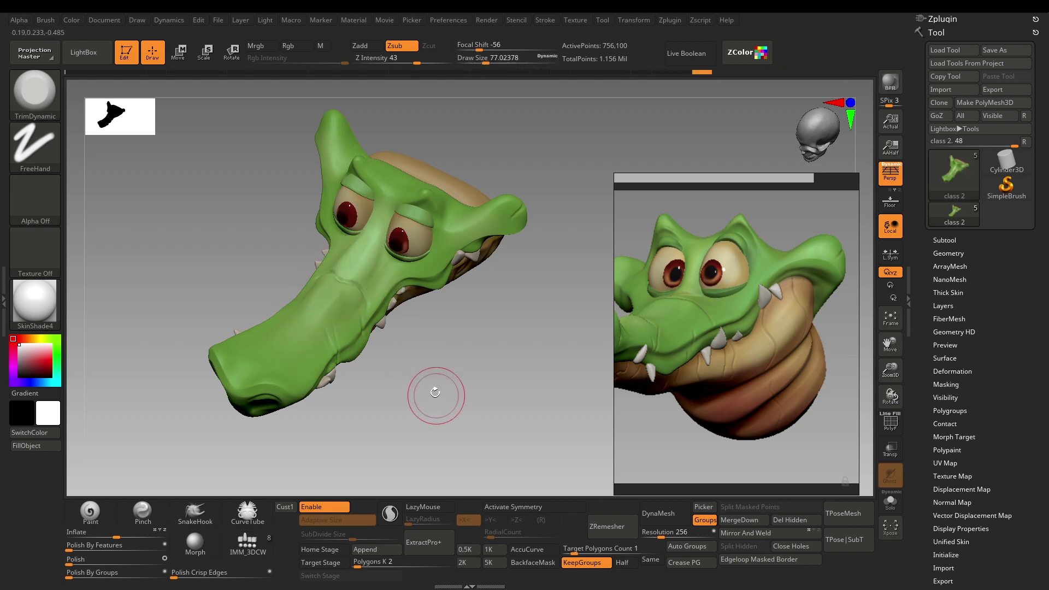
- Select the Khatripinch brush and set its draw size to about 35 for the snout crease
key("b")
key("k")
key("h")
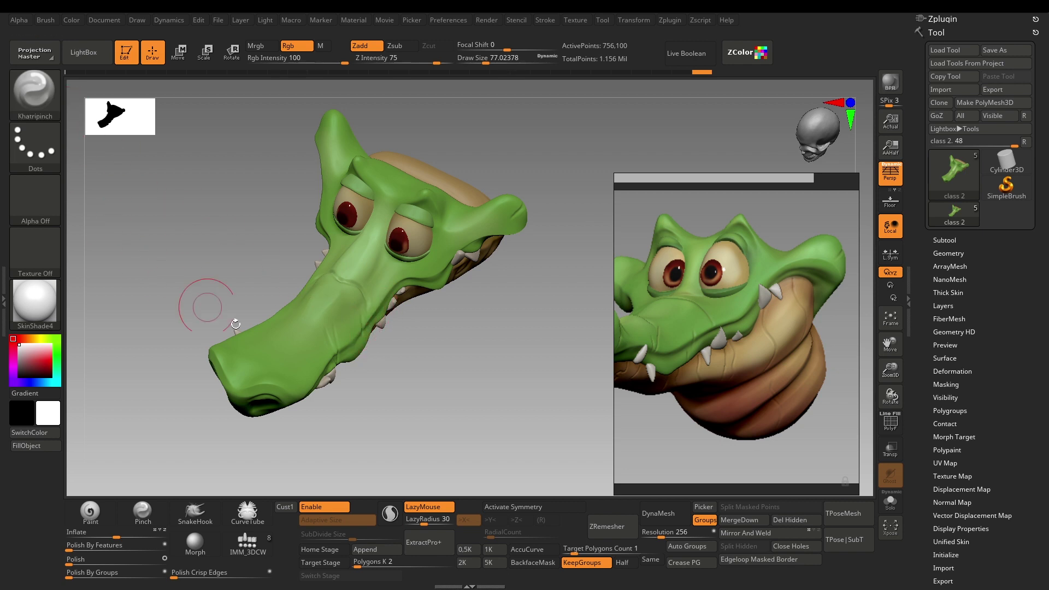
right_click_drag(412, 379, 401, 433, "ctrl")
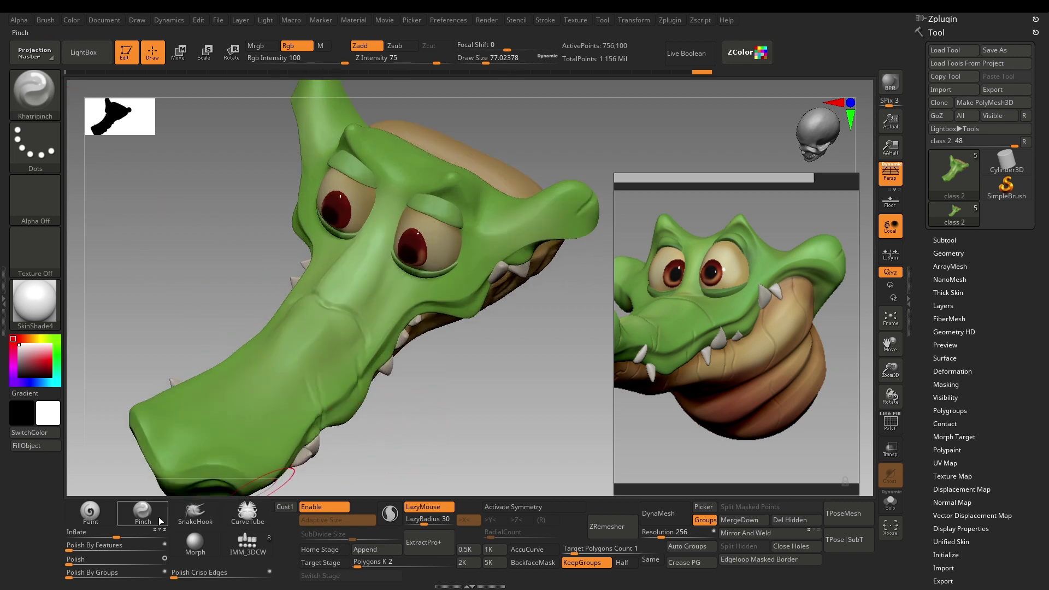
left_click_drag(445, 438, 447, 425)
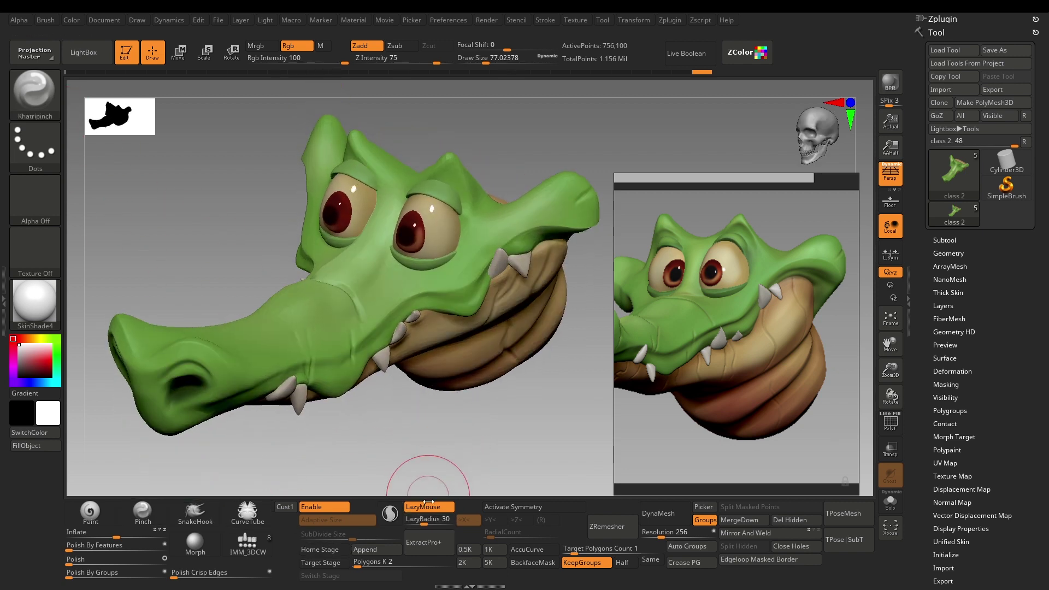
left_click_drag(388, 463, 395, 394)
key("s")
left_click_drag(364, 274, 353, 274)
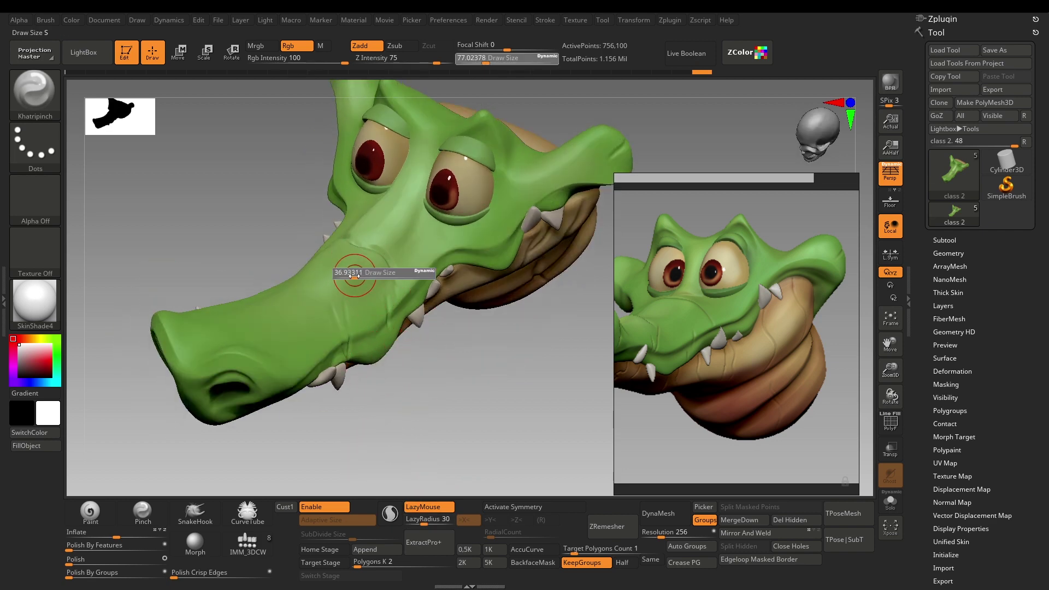
- Turn on X symmetry and sharpen the crease across the snout with Khatripinch, reducing the draw size to about 17
key("x")
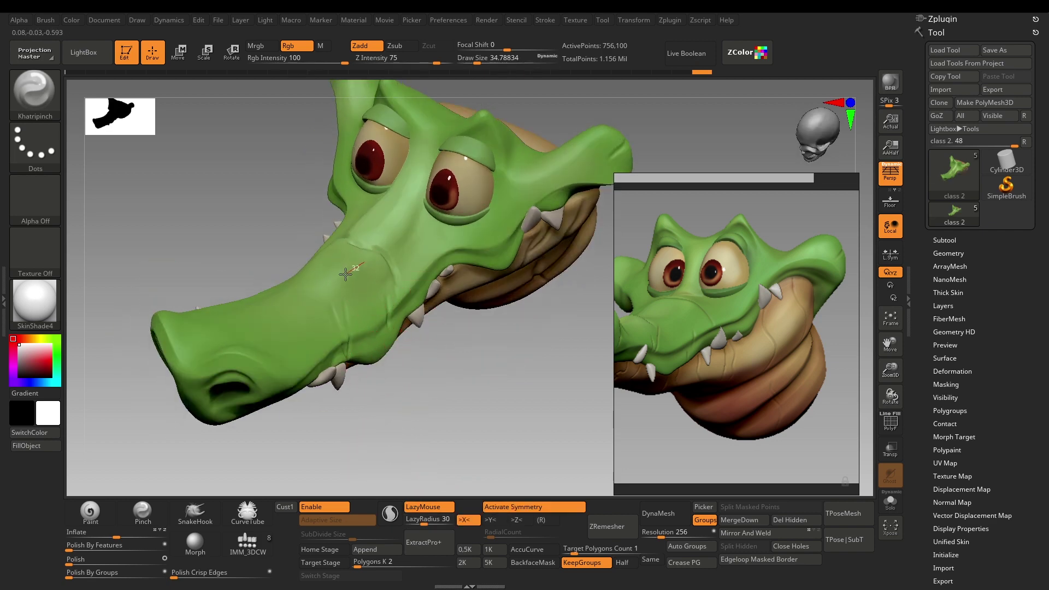
left_click_drag(327, 289, 329, 289)
key("bracketleft")
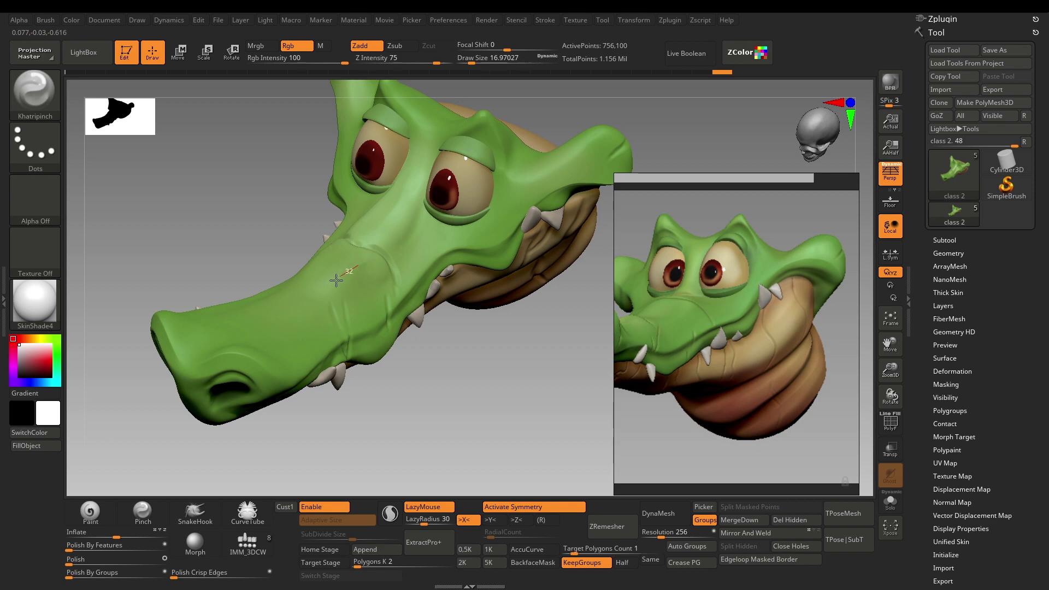
left_click_drag(428, 161, 422, 184)
left_click_drag(401, 226, 386, 246)
mouse_move(471, 440)
left_mouse_down()
mouse_move(480, 363)
mouse_move(478, 423)
mouse_move(467, 417)
mouse_move(489, 388)
mouse_move(518, 434)
left_mouse_up()
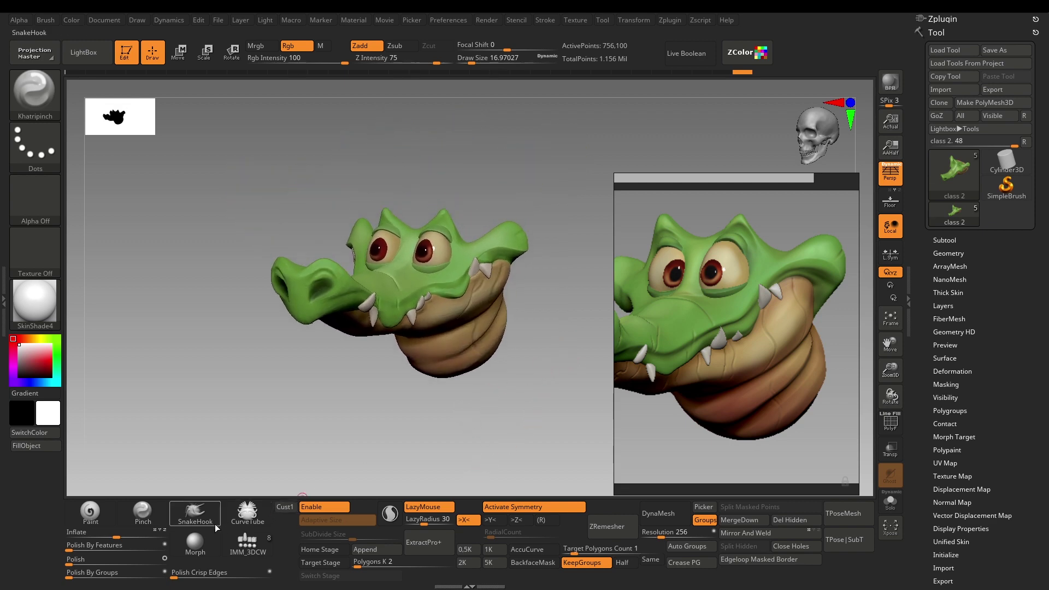
- Select Orb_Cracks2, turn symmetry off and carve small wrinkles in the tan jaw behind the middle teeth at a draw size of about 17
key("b")
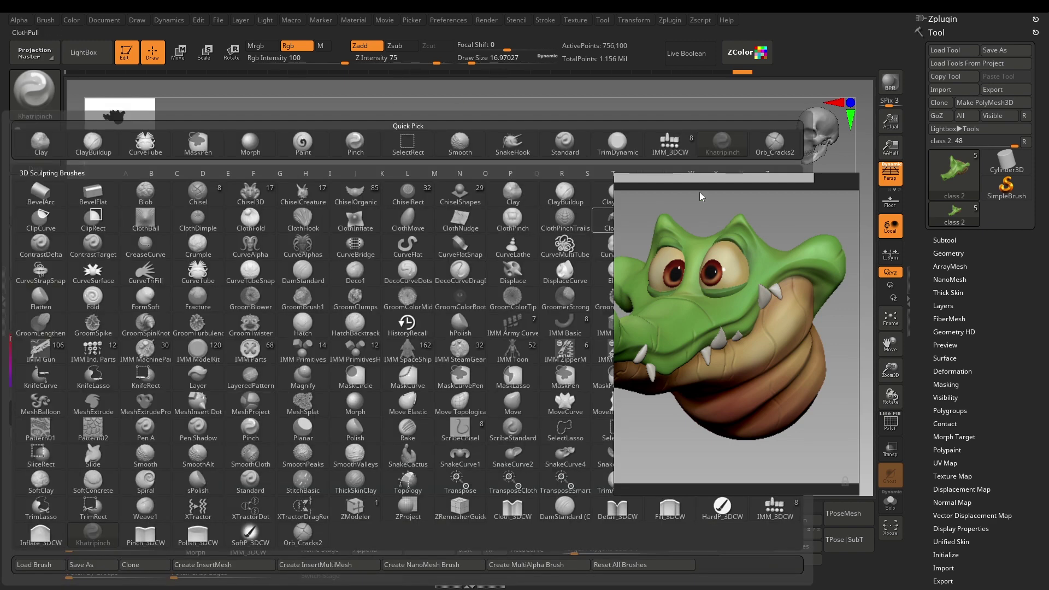
left_click(775, 142)
left_click_drag(490, 457, 501, 370)
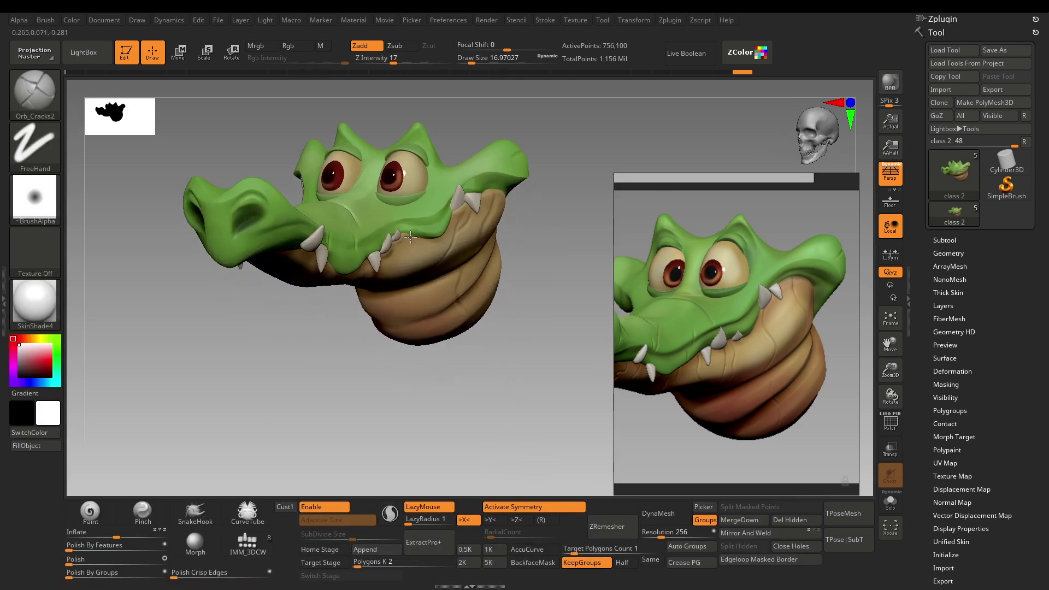
key("x")
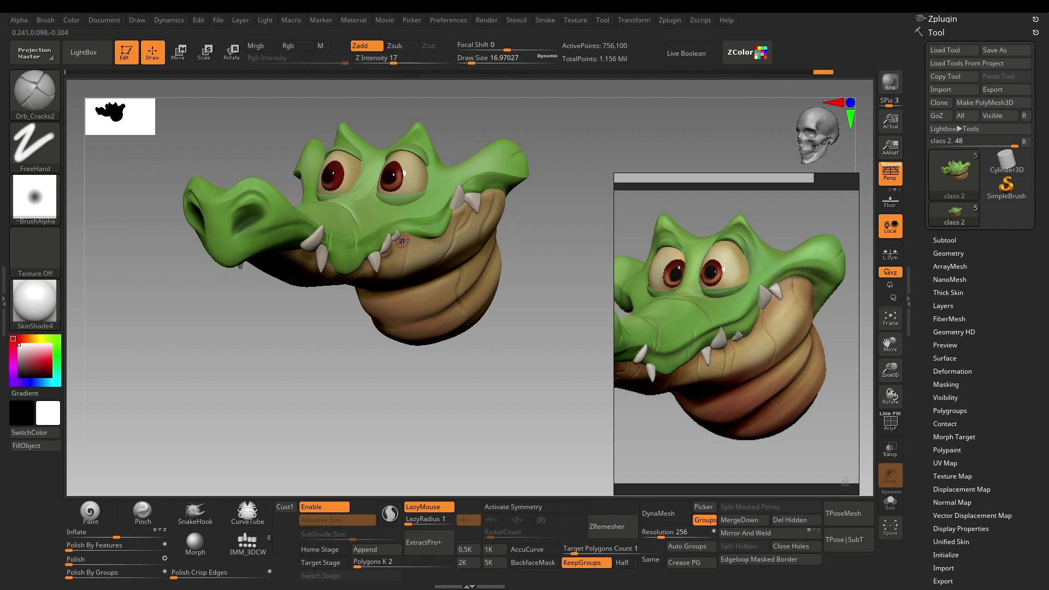
- Turn on X symmetry and carve creases in the throat folds with Orb_Cracks2 at draw sizes of about 39 and 27
mouse_move(367, 365)
right_mouse_down("ctrl")
mouse_move(360, 382)
mouse_move(360, 369)
right_mouse_up("ctrl")
left_click_drag(360, 369, 413, 328, "alt")
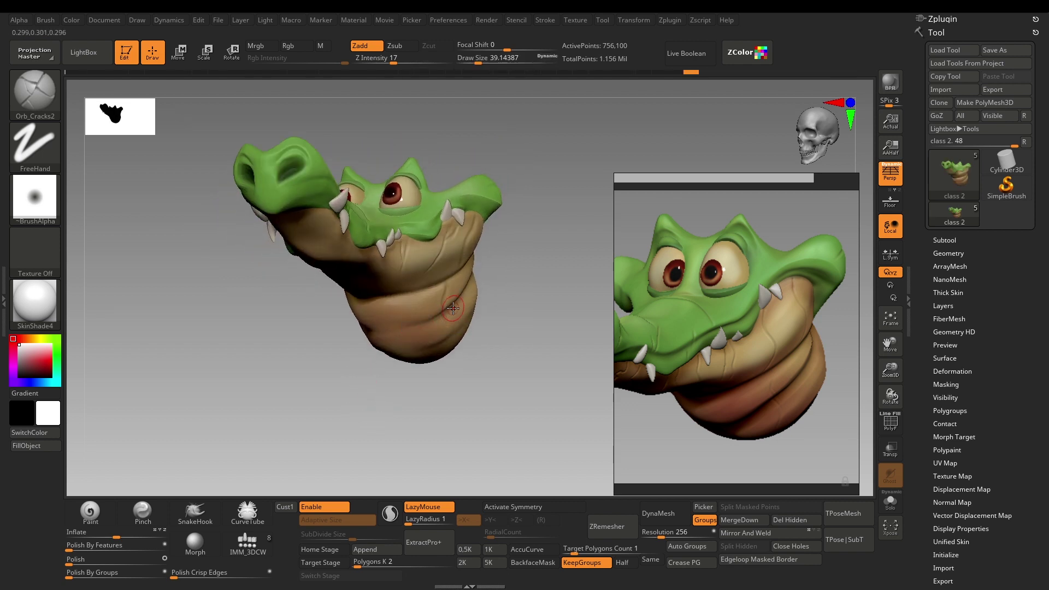
key("x")
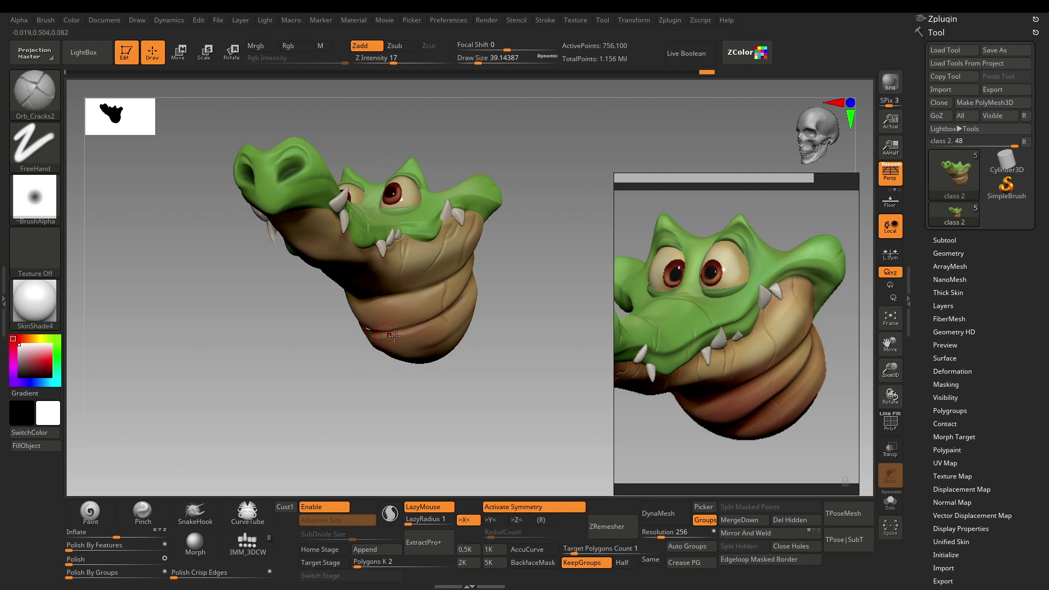
mouse_move(374, 408)
left_mouse_down()
mouse_move(390, 435)
mouse_move(446, 438)
left_mouse_up()
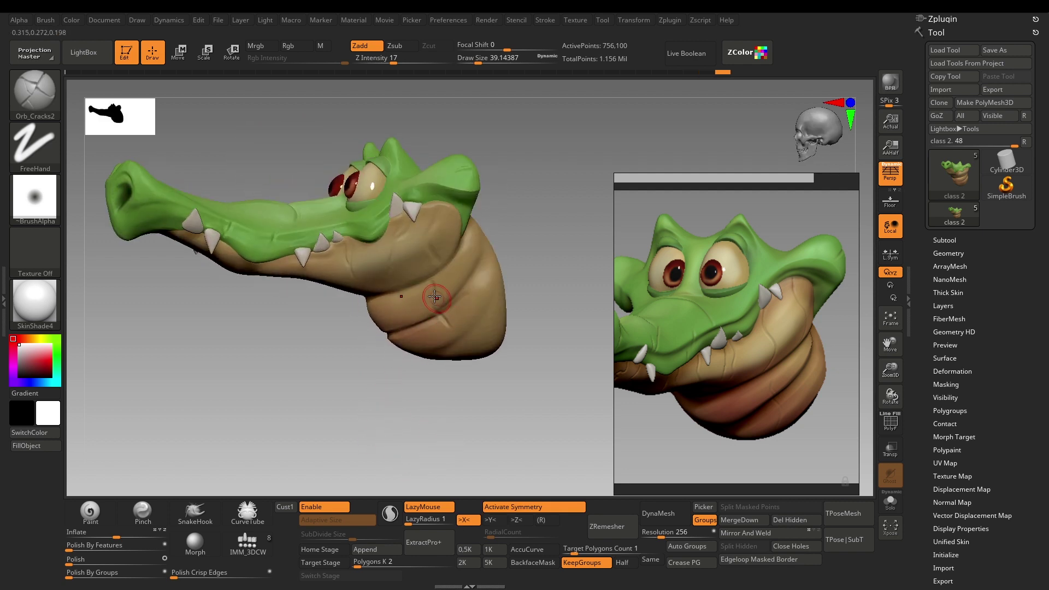
mouse_move(400, 409)
left_mouse_down()
mouse_move(391, 402)
mouse_move(414, 357)
left_mouse_up()
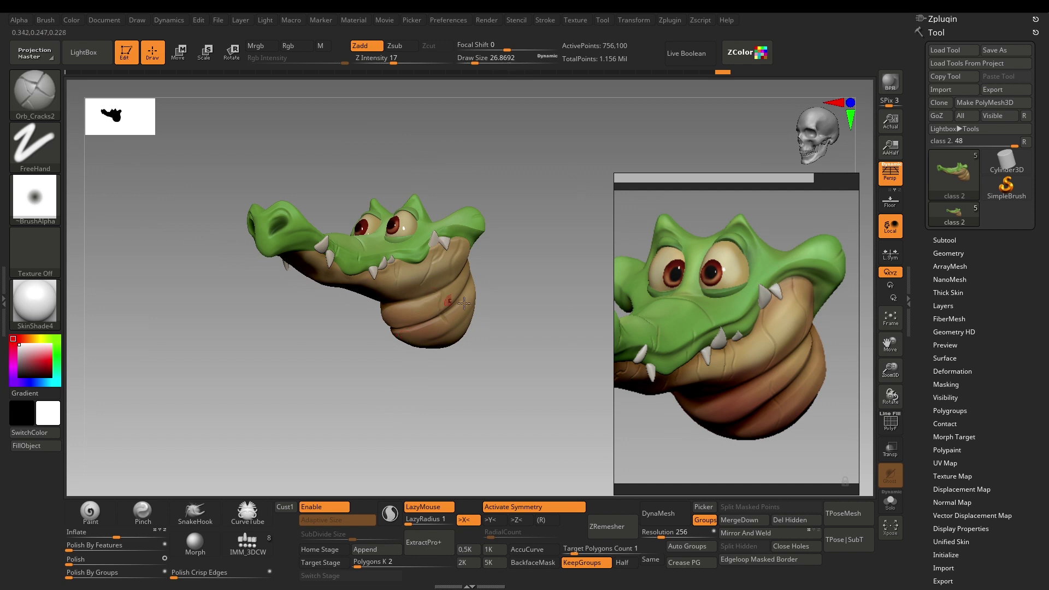
left_click_drag(464, 303, 544, 344)
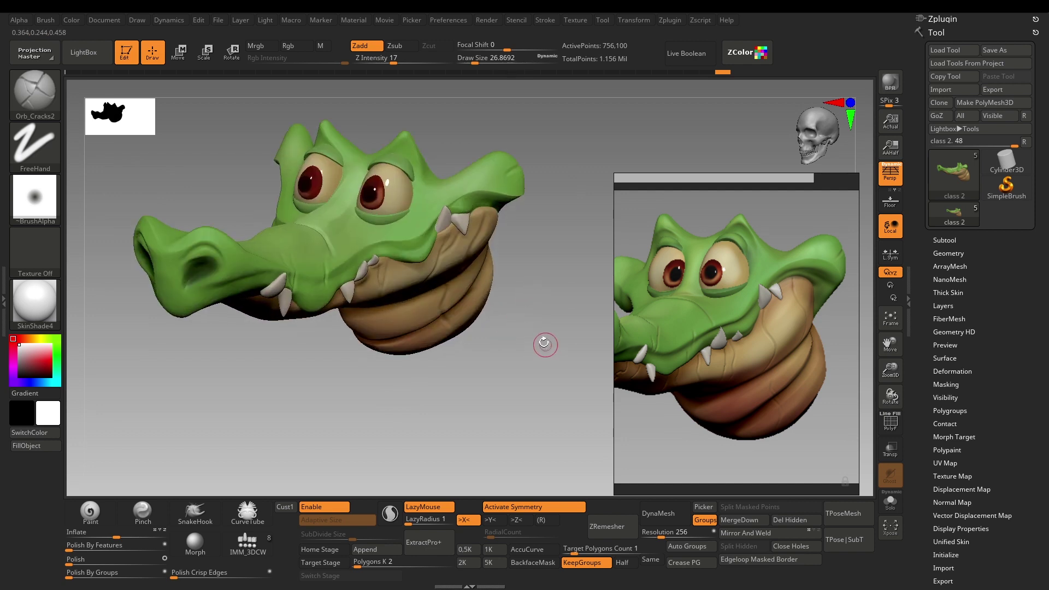
- Select the Standard brush and lower the head mesh by two subdivision levels
mouse_move(539, 295)
left_mouse_down()
mouse_move(586, 363)
mouse_move(529, 309)
left_mouse_up()
key("b")
key("s")
key("t")
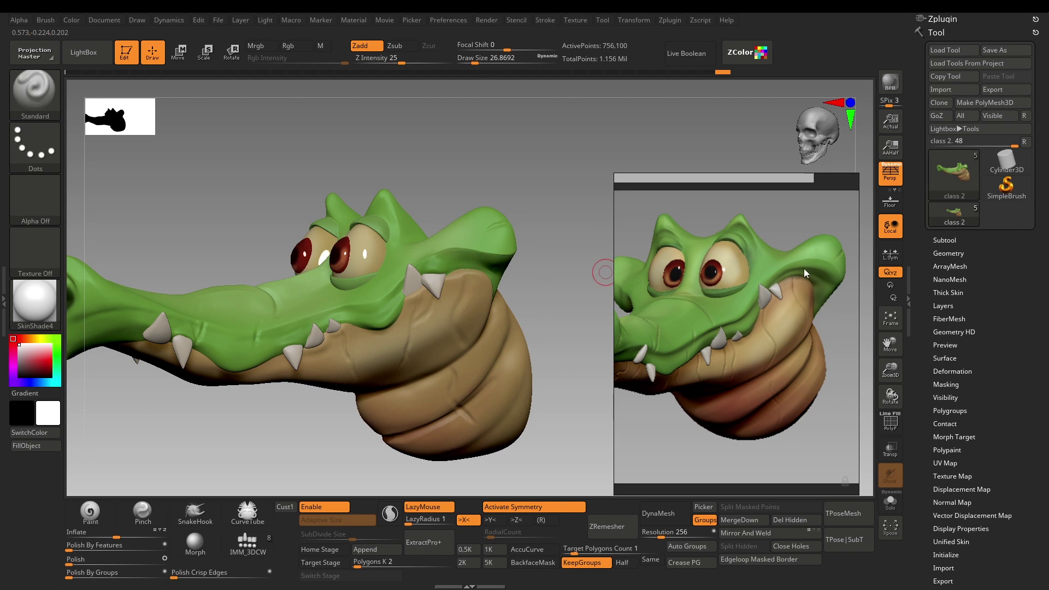
left_click_drag(590, 306, 539, 264)
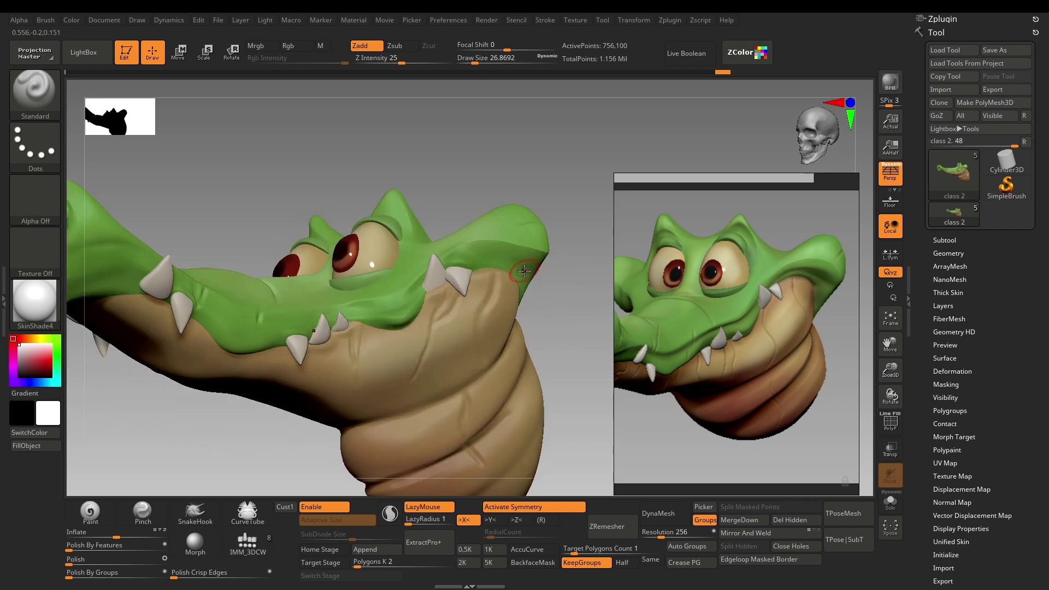
key("shift")
key("shift+d")
key("shift+d")
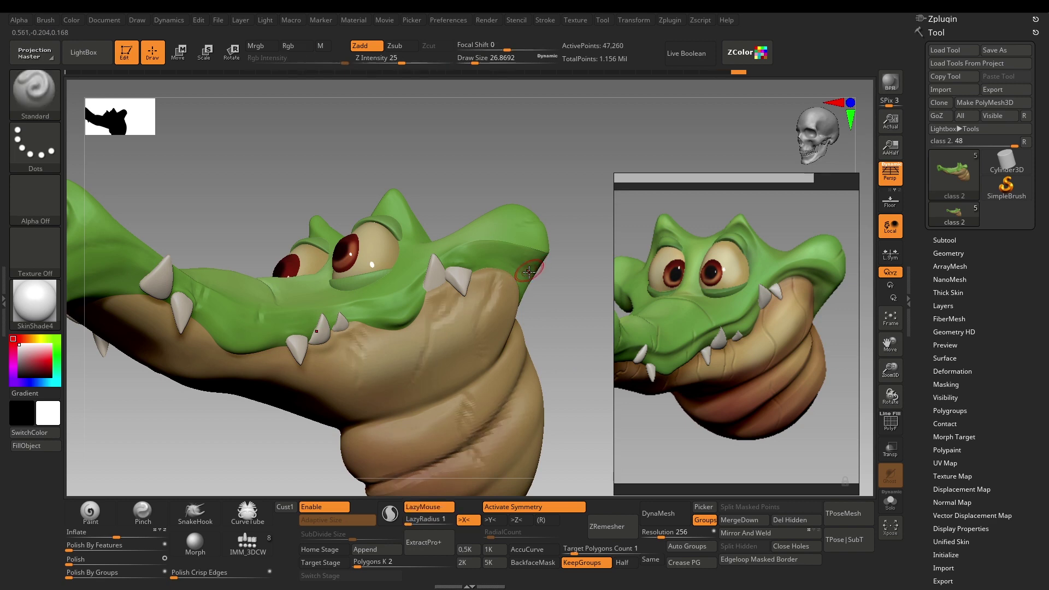
- Sculpt the green area behind the rear teeth with the Standard brush at a draw size of about 31, raising the mesh one subdivision level
key("s")
left_click(532, 276)
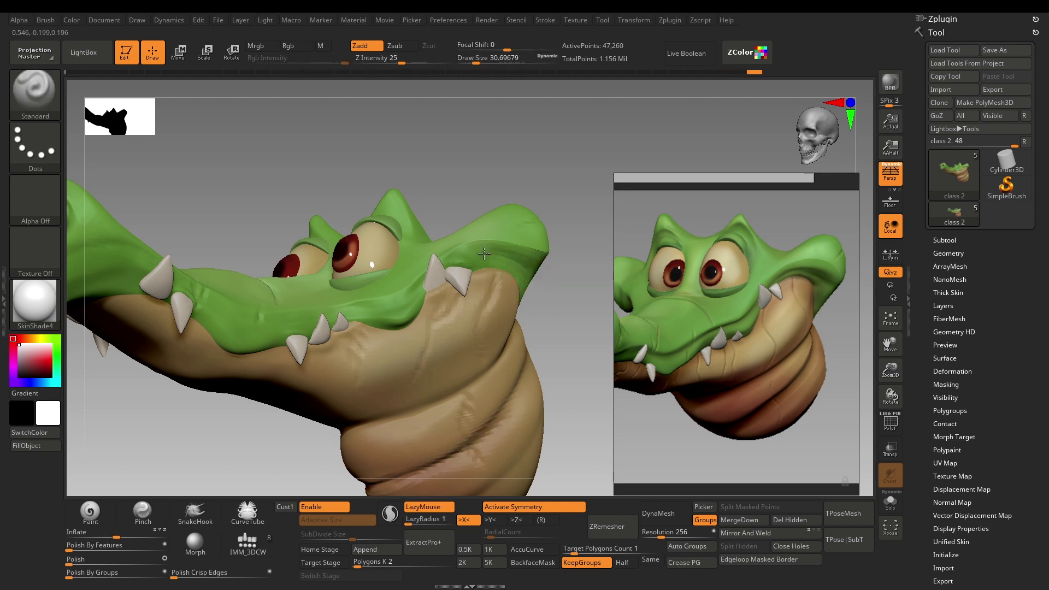
left_click_drag(484, 254, 494, 266)
key("d")
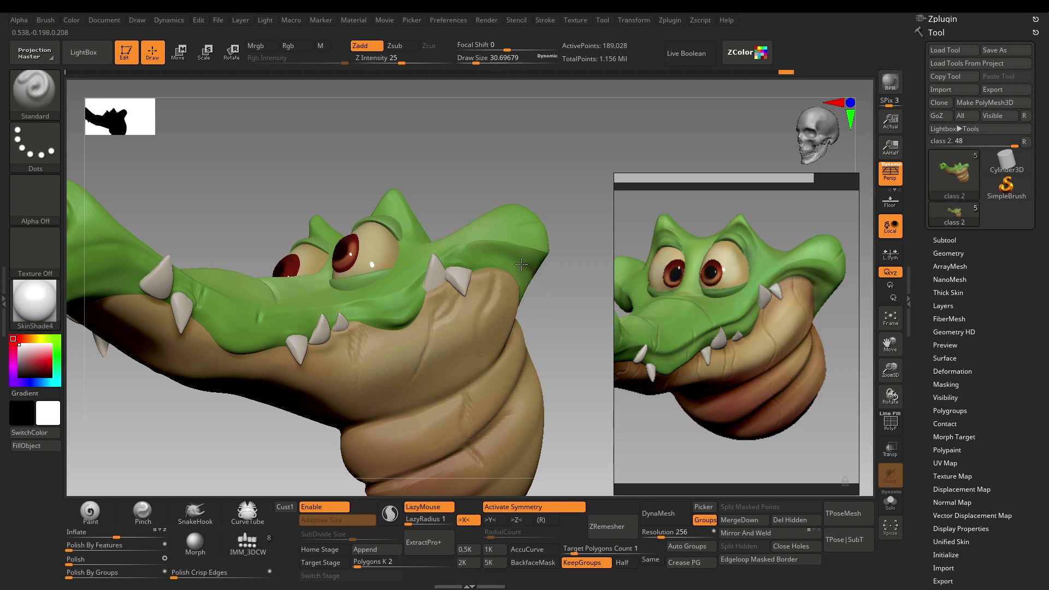
left_click_drag(581, 311, 533, 272)
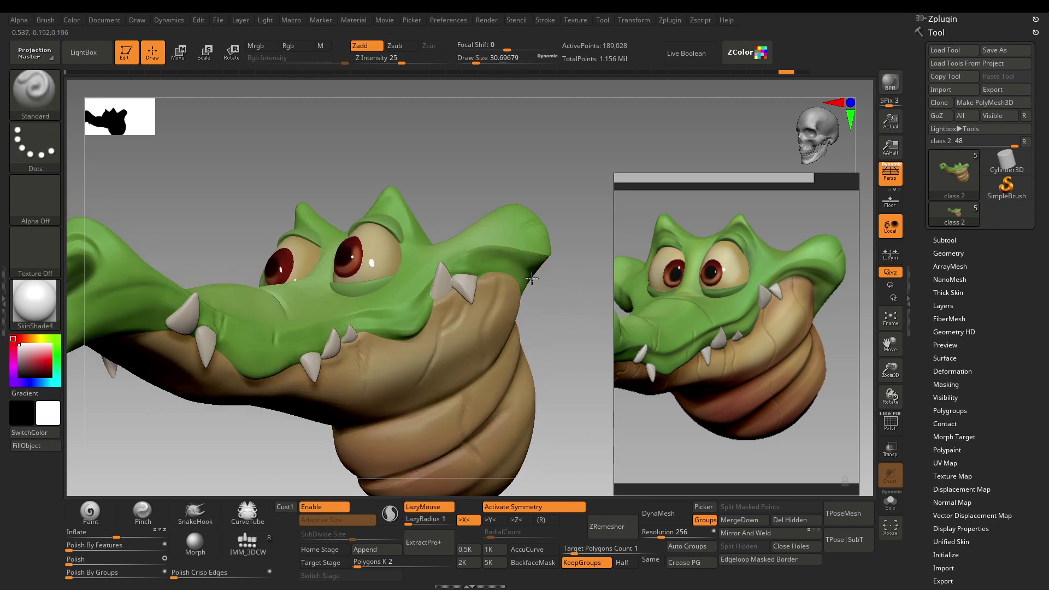
left_click_drag(468, 272, 473, 275)
- Switch to the TrimDynamic brush with a draw size of about 49 and undo the last stroke behind the rear teeth
mouse_move(560, 328)
left_mouse_down("alt")
mouse_move(572, 335)
mouse_move(543, 310)
mouse_move(590, 323)
mouse_move(553, 292)
mouse_move(566, 325)
mouse_move(539, 293)
mouse_move(427, 290)
mouse_move(572, 335)
mouse_move(548, 306)
mouse_move(501, 295)
left_mouse_up("alt")
key("b")
key("t")
key("d")
key("ctrl+z")
mouse_move(582, 259)
left_mouse_down("alt")
mouse_move(573, 234)
mouse_move(595, 412)
mouse_move(574, 366)
mouse_move(445, 440)
mouse_move(571, 442)
mouse_move(585, 475)
mouse_move(504, 421)
left_mouse_up("alt")
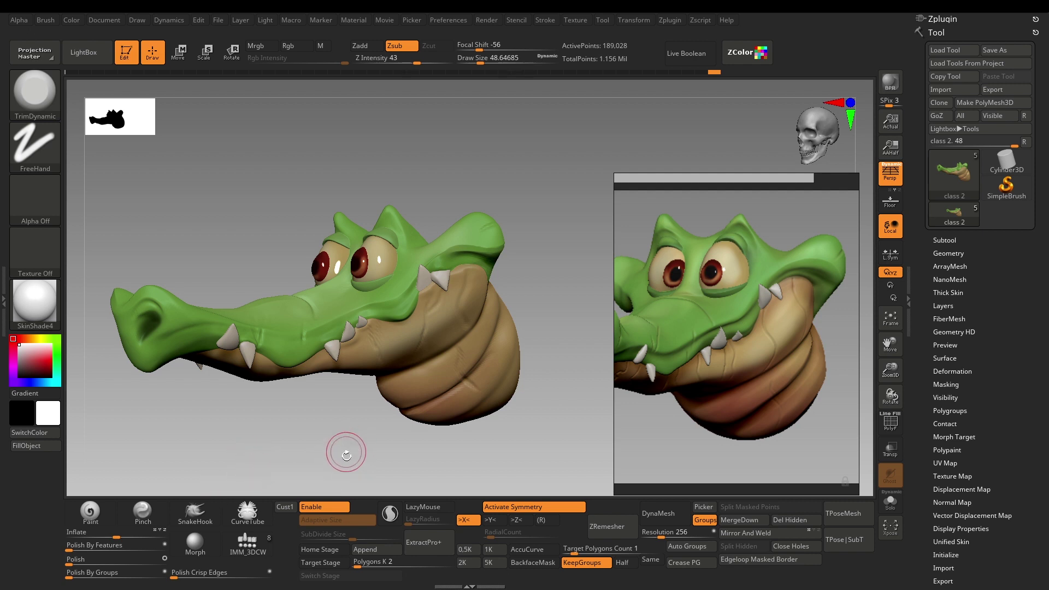
- Raise the head mesh one subdivision level and reshape the rim behind the nostril with the Move Topological brush at a draw size of about 27
left_click_drag(346, 452, 350, 471, "alt")
left_click_drag(543, 387, 557, 356)
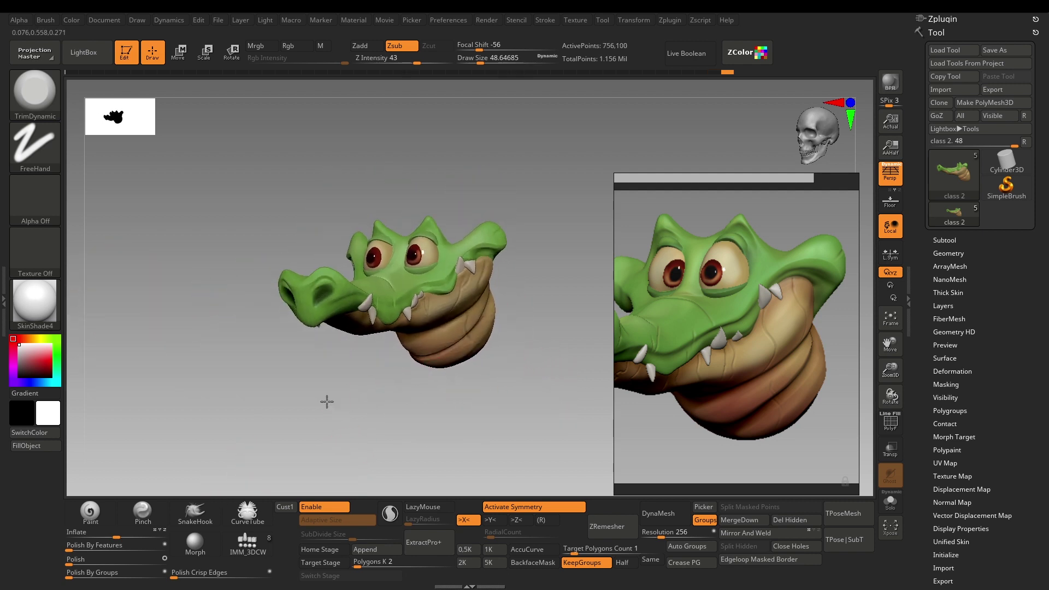
mouse_move(327, 403)
left_mouse_down("alt")
mouse_move(272, 434)
mouse_move(405, 382)
mouse_move(370, 375)
mouse_move(390, 428)
mouse_move(400, 421)
left_mouse_up("alt")
key("s")
left_click_drag(322, 297, 315, 297)
key("b")
key("m")
key("t")
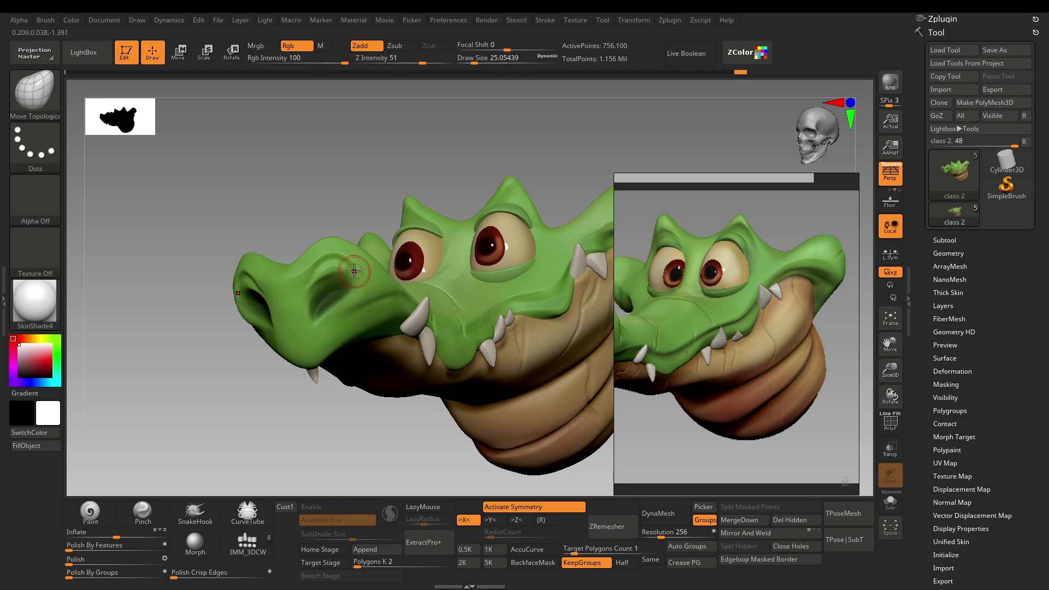
key("s")
left_click_drag(334, 254, 359, 270)
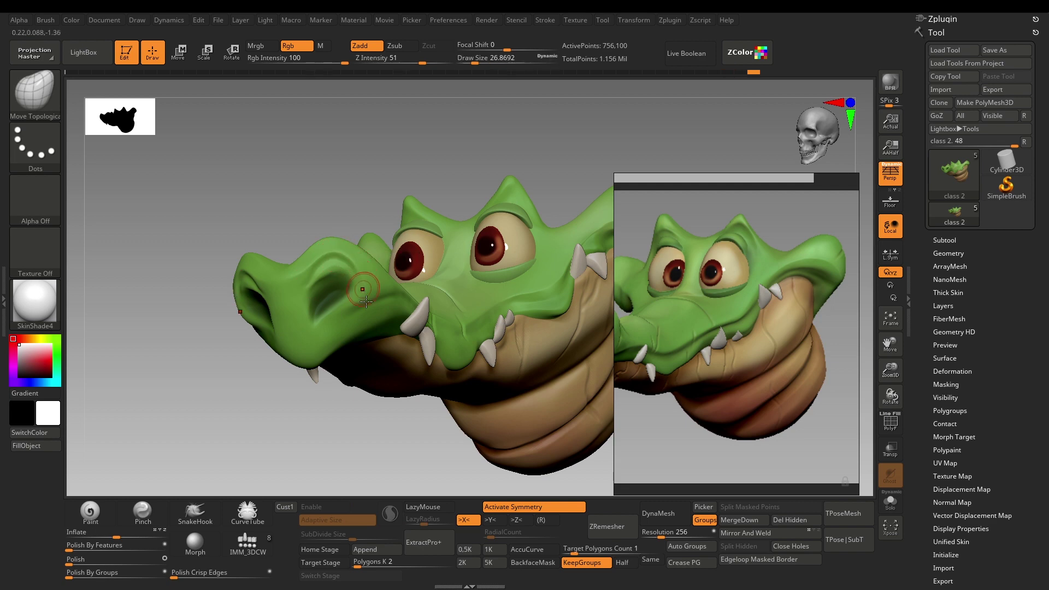
- Select the Teeth subtool and flatten the two front teeth with the TrimDynamic brush at draw sizes of about 25 and 35
left_click_drag(376, 440, 363, 402, "alt")
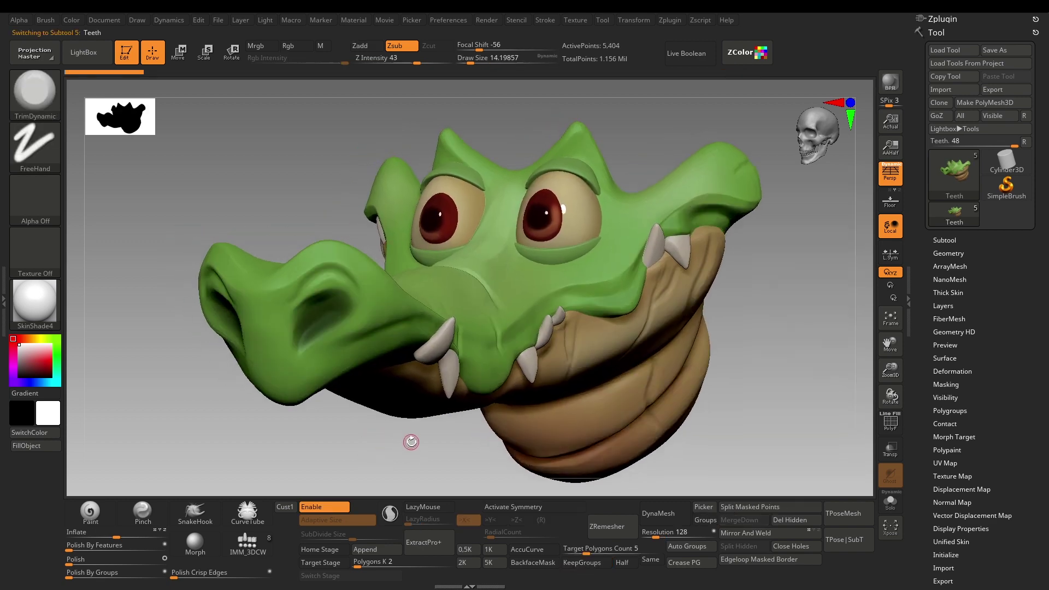
left_click_drag(428, 354, 442, 337)
left_click_drag(389, 438, 387, 465, "alt")
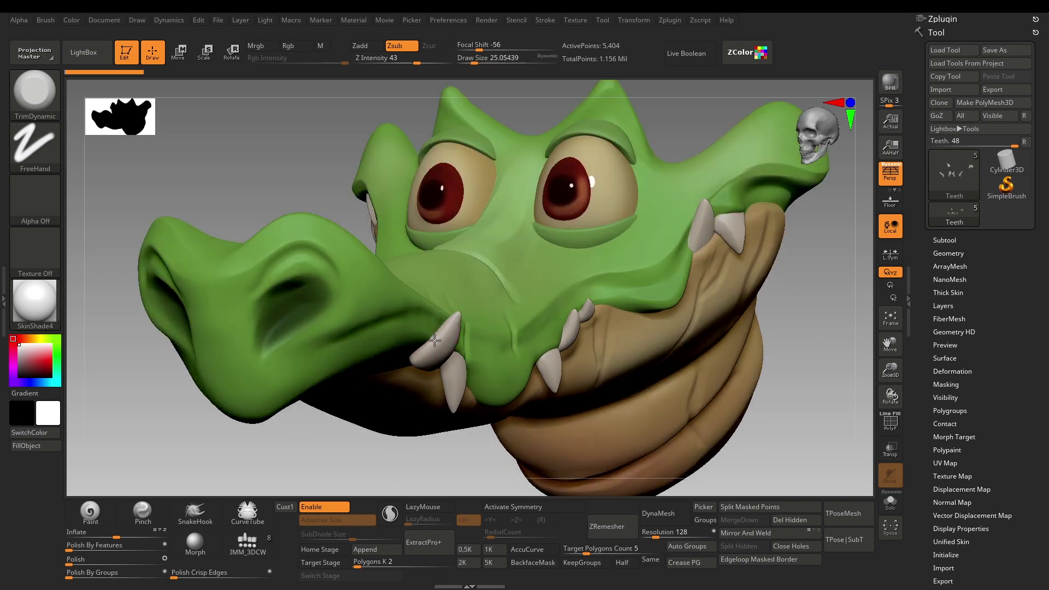
left_click_drag(367, 453, 432, 411)
key("s")
left_click_drag(463, 319, 473, 330)
left_click_drag(533, 412, 464, 418)
left_click_drag(468, 345, 459, 330)
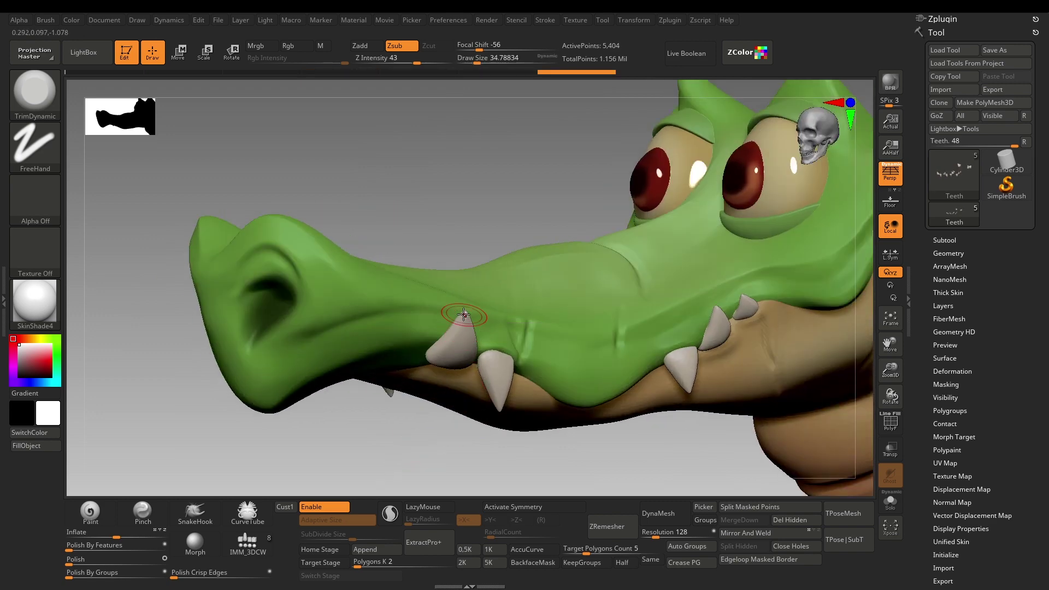
right_click_drag(468, 398, 482, 391)
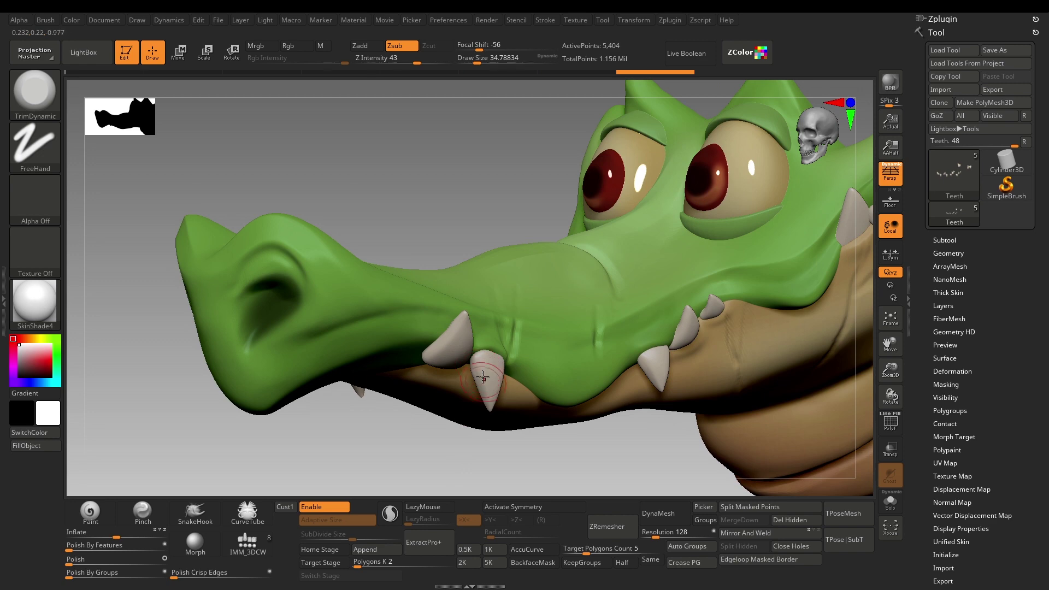
- Trim the smaller teeth farther back along the jaw with TrimDynamic at a draw size of about 41
mouse_move(612, 456)
right_mouse_down("ctrl")
mouse_move(580, 494)
mouse_move(579, 452)
mouse_move(651, 415)
mouse_move(618, 448)
mouse_move(615, 481)
right_mouse_up("ctrl")
mouse_move(759, 429)
right_mouse_down()
mouse_move(711, 441)
mouse_move(721, 383)
right_mouse_up()
key("s")
left_click_drag(721, 270, 715, 269)
key("s")
right_click_drag(671, 460, 728, 356)
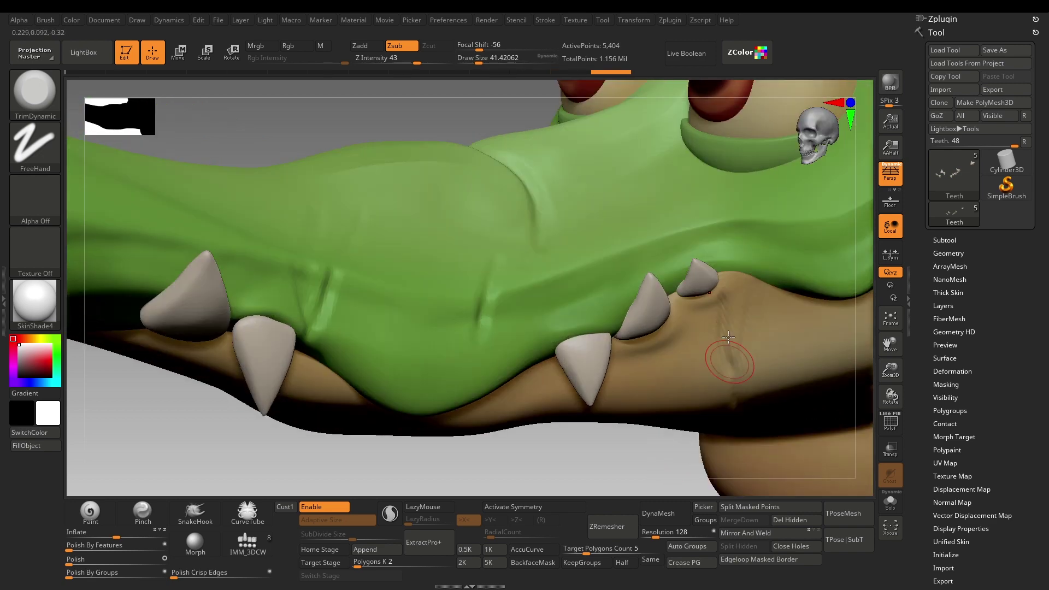
left_click_drag(708, 276, 689, 265)
- Switch back to the head subtool class 2 and set the TrimDynamic draw size to about 46
right_click_drag(625, 479, 600, 424)
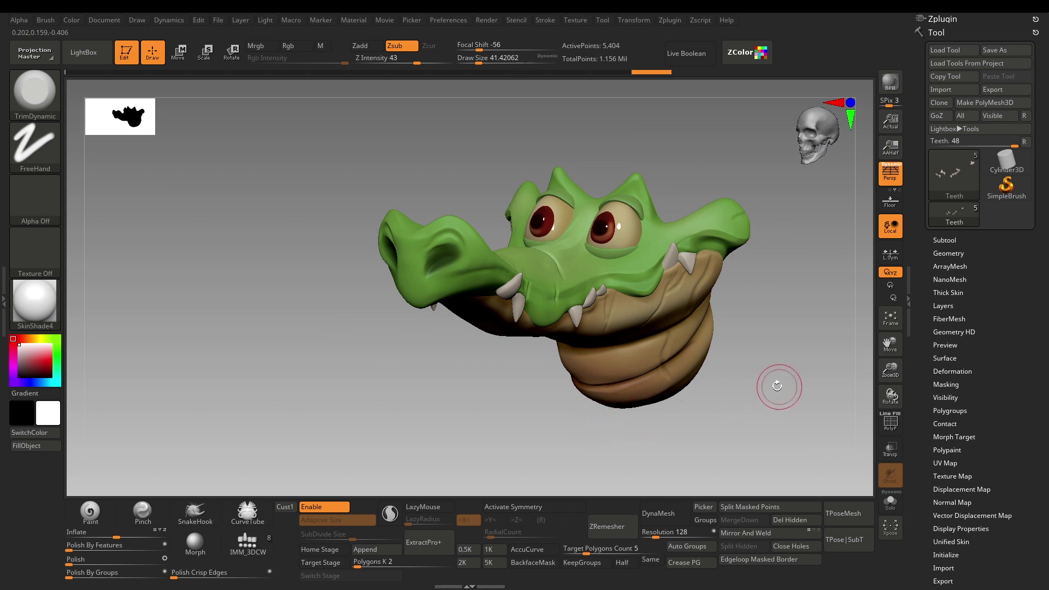
right_click_drag(778, 382, 811, 377)
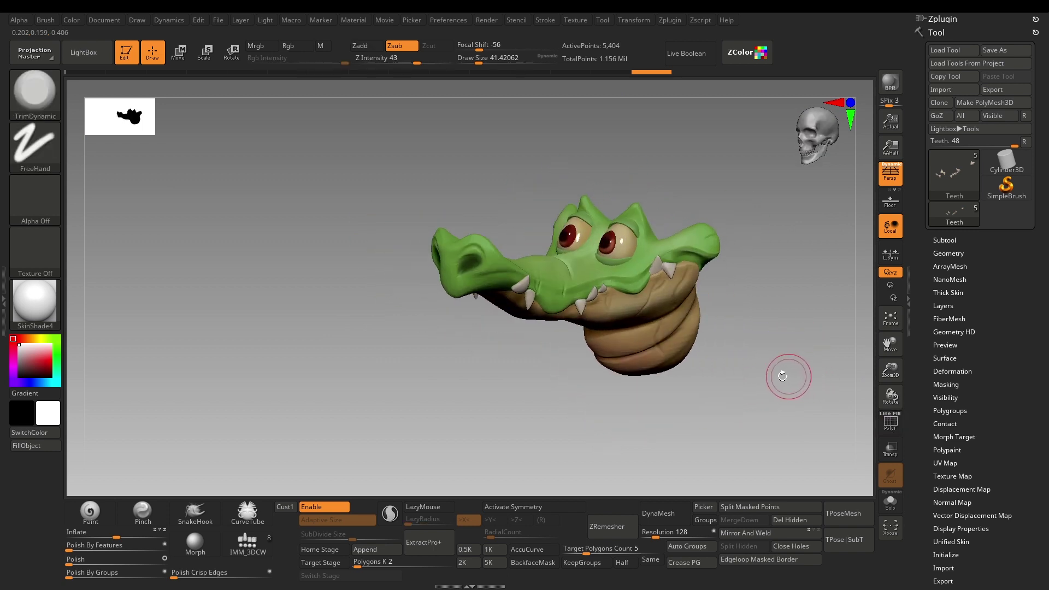
mouse_move(793, 340)
right_mouse_down()
mouse_move(801, 386)
mouse_move(792, 382)
mouse_move(792, 398)
mouse_move(796, 384)
mouse_move(771, 387)
mouse_move(787, 370)
mouse_move(796, 375)
mouse_move(799, 403)
mouse_move(813, 363)
mouse_move(803, 387)
right_mouse_up()
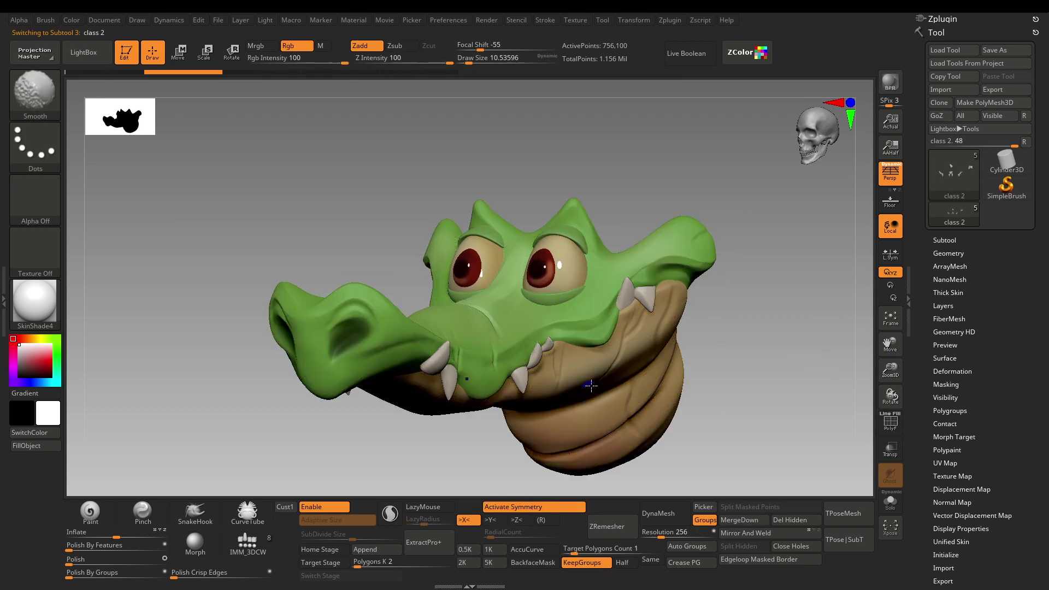
key("shift+f")
right_click_drag(736, 422, 774, 396, "ctrl")
key("shift+f")
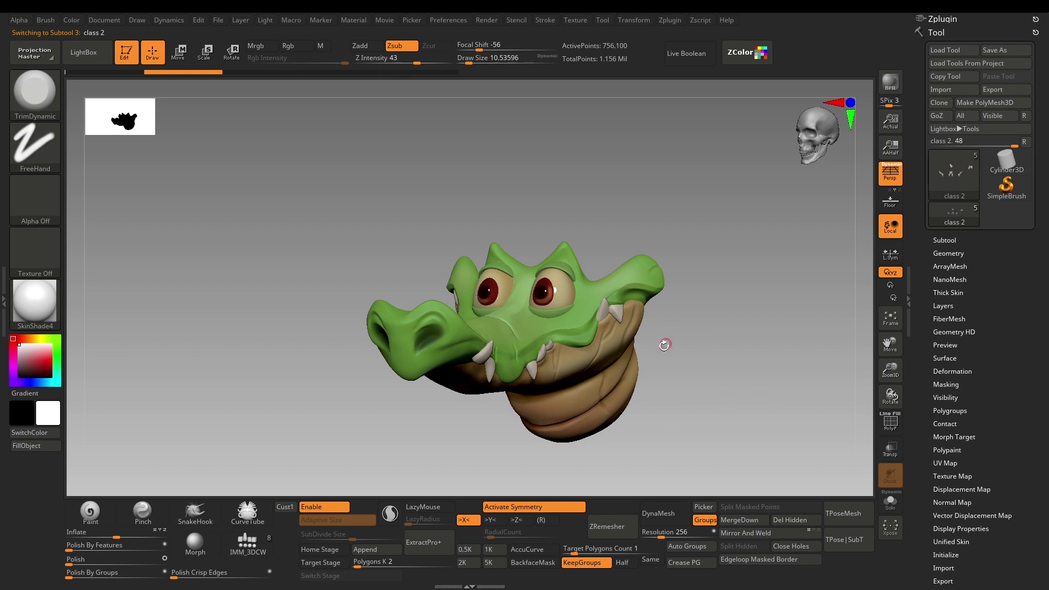
right_click_drag(664, 324, 670, 352)
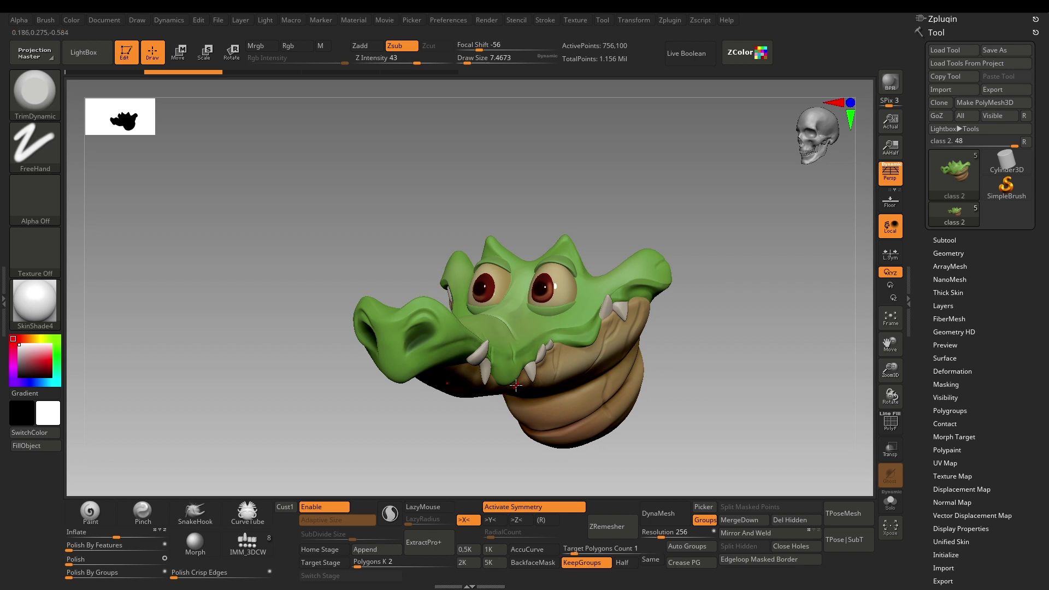
right_click_drag(714, 412, 727, 406, "ctrl")
key("s")
left_click_drag(618, 311, 632, 312)
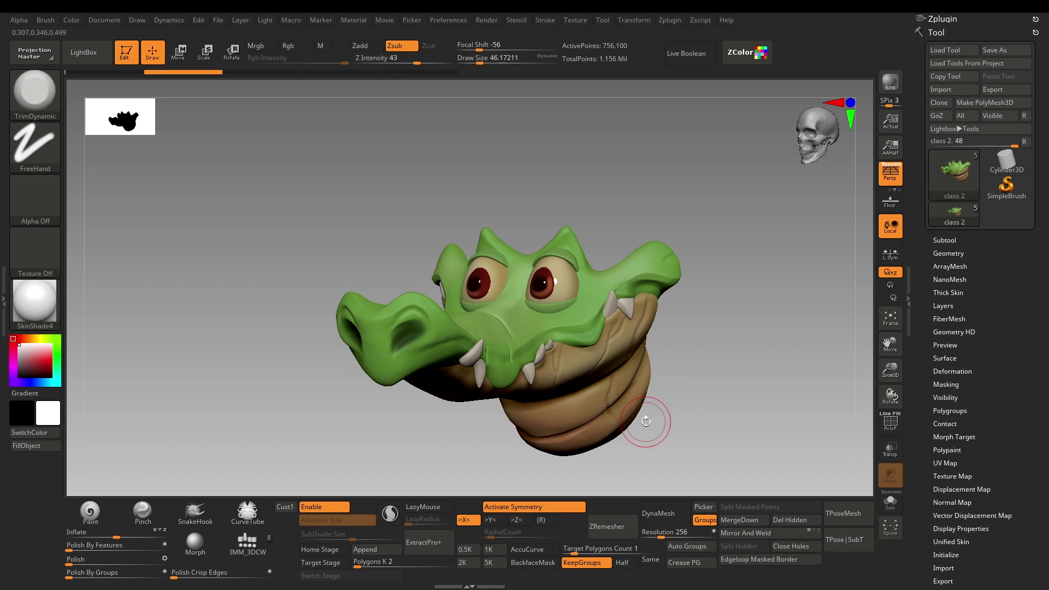
- Select the Paint brush, quick-save the project and set the reddish brown of the reference throat as the main color with ZColor
right_click_drag(752, 403, 727, 377, "alt")
right_click_drag(703, 300, 739, 358)
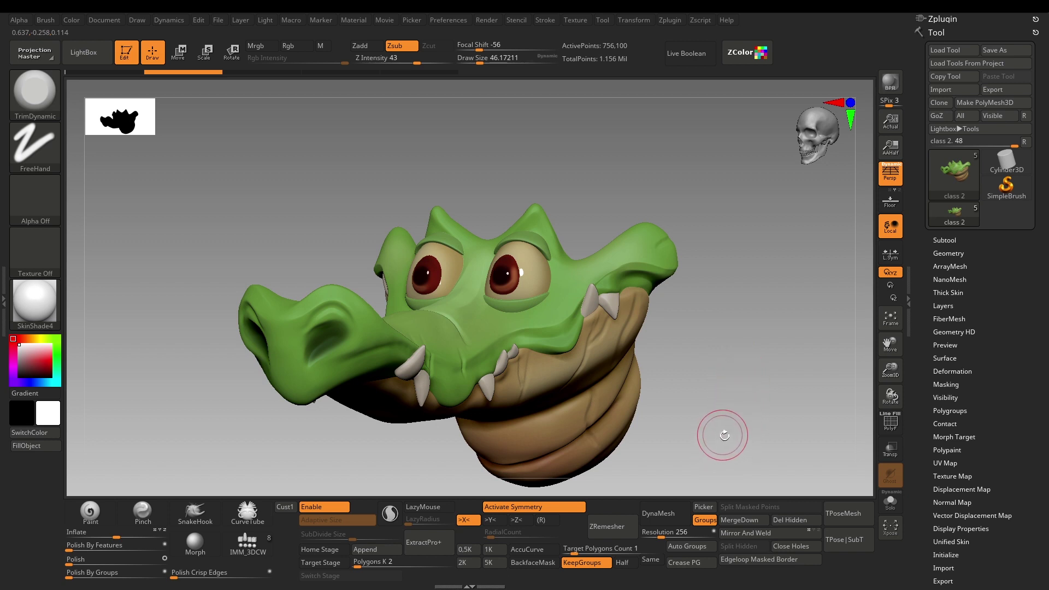
right_click_drag(722, 436, 745, 389)
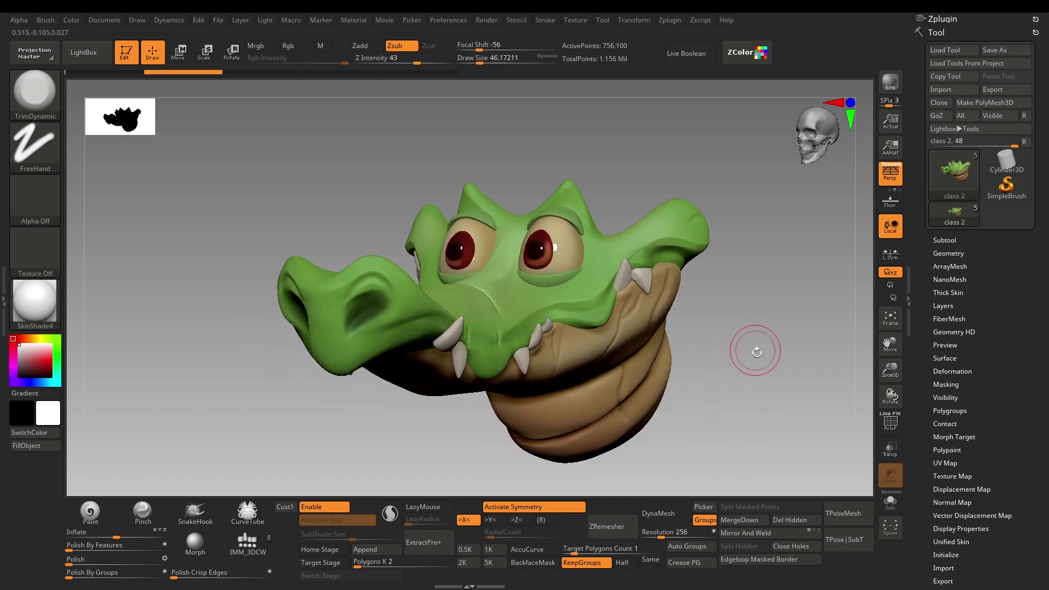
right_click_drag(756, 350, 684, 347)
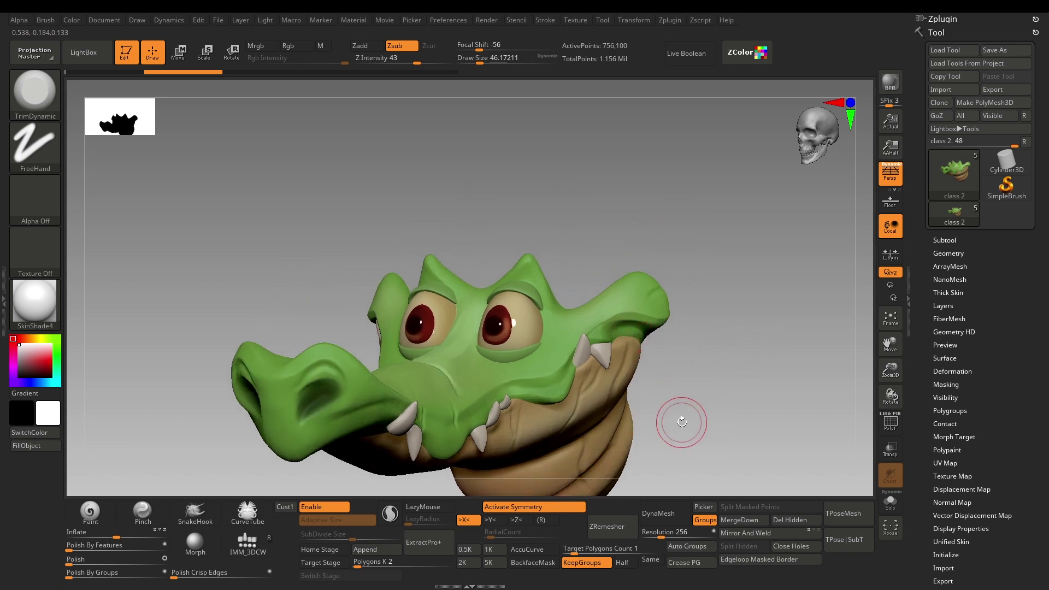
right_click_drag(712, 422, 737, 383)
left_click(90, 511)
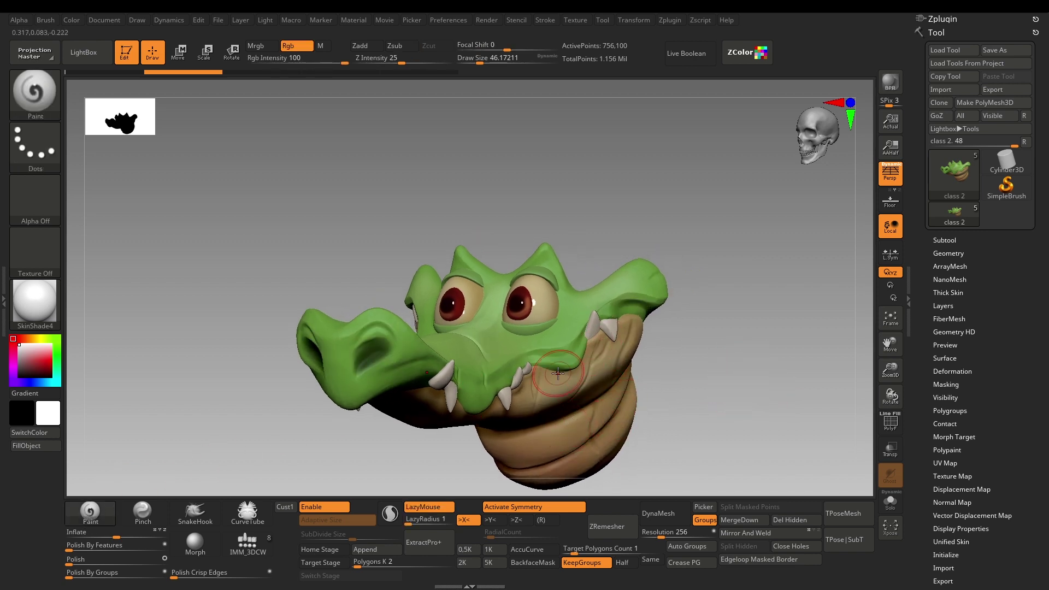
key("alt+Tab")
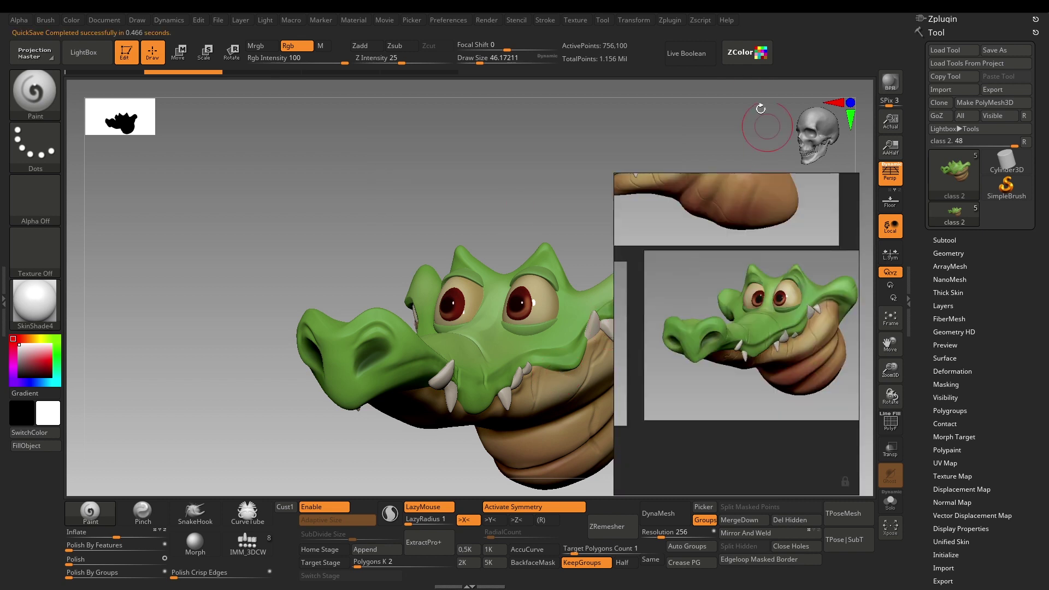
left_click(747, 55)
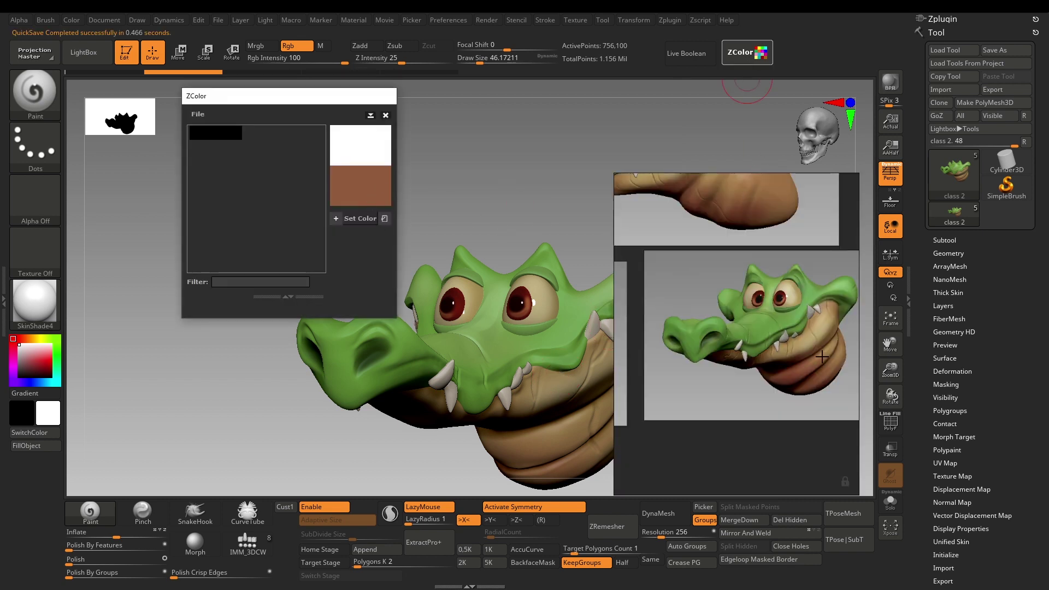
left_click(356, 219)
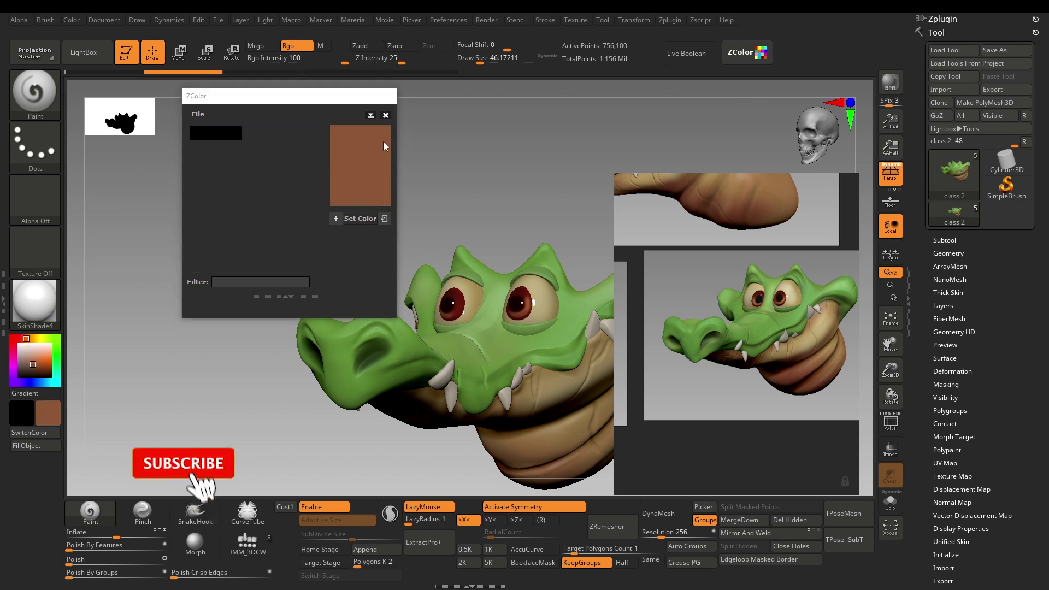
left_click(385, 116)
- Paint reddish brown over the throat folds and the skin behind the jaw with draw sizes of about 74, 56 and 44
left_click_drag(221, 295, 132, 262, "alt")
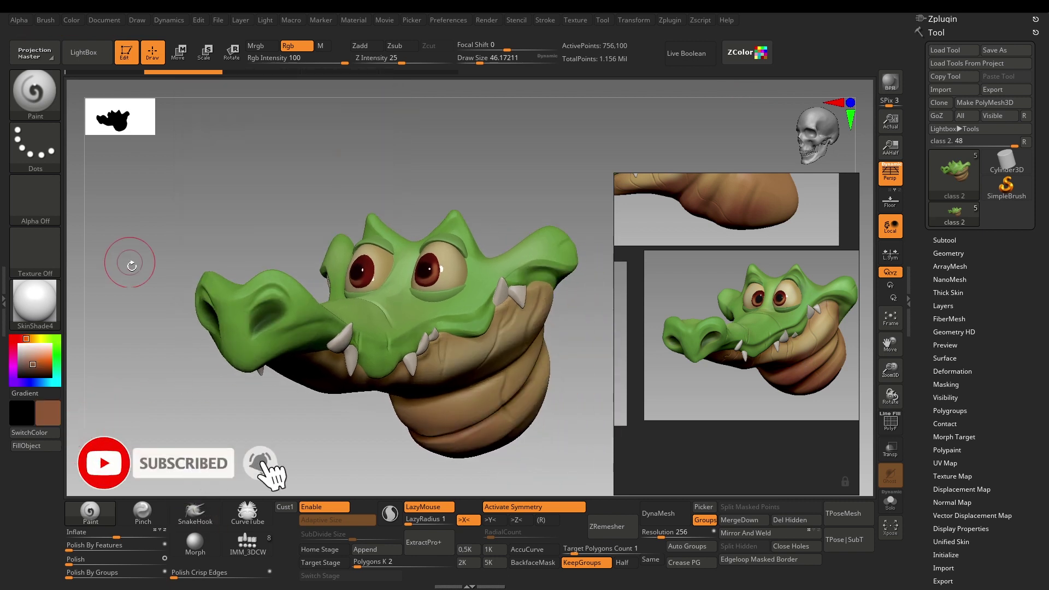
key("s")
left_click_drag(473, 401, 479, 401)
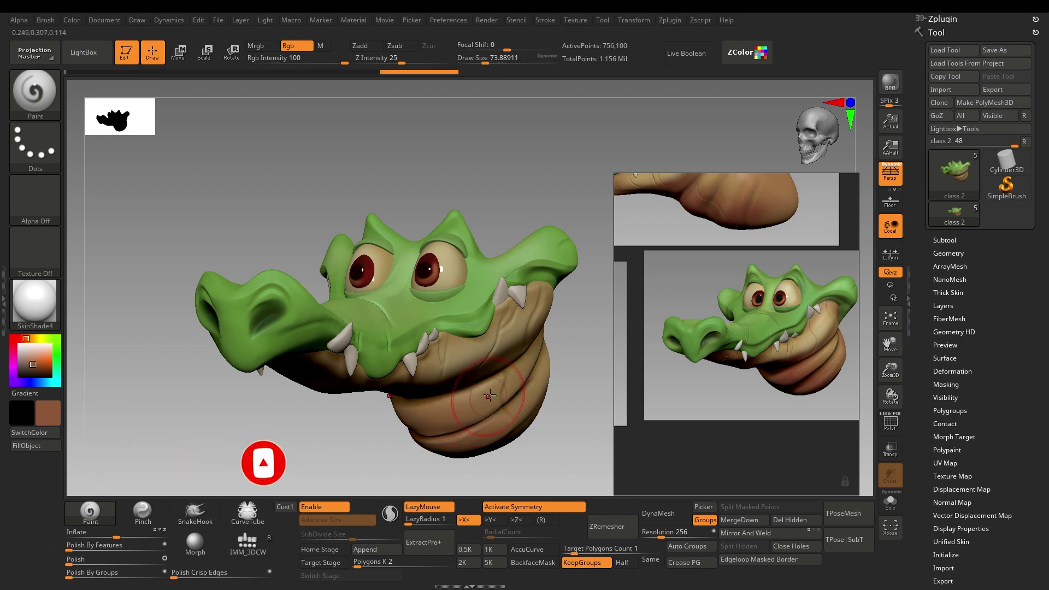
left_click_drag(495, 418, 445, 442)
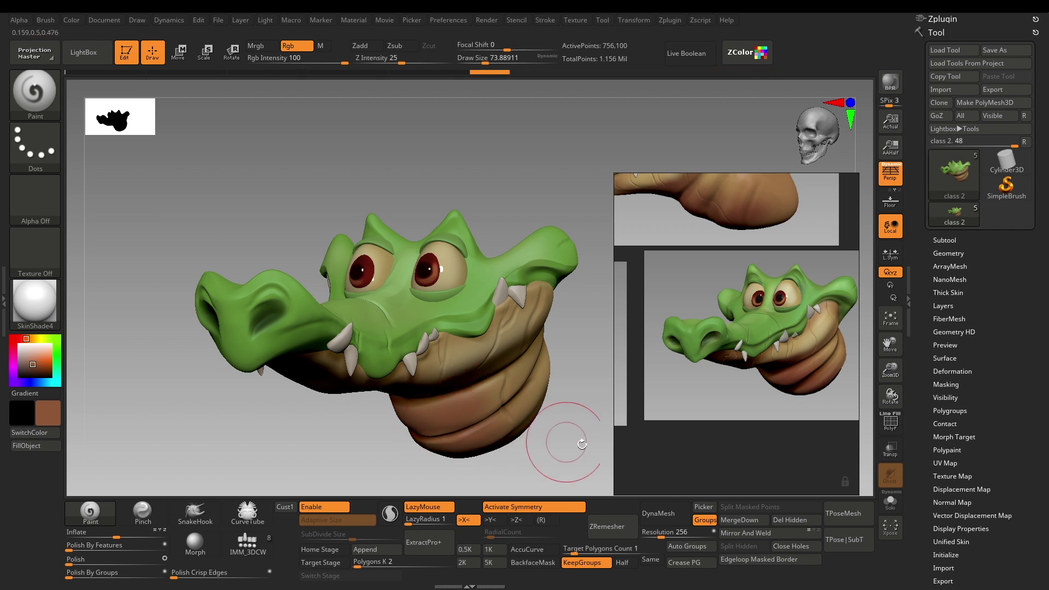
left_click_drag(562, 440, 527, 431)
key("[")
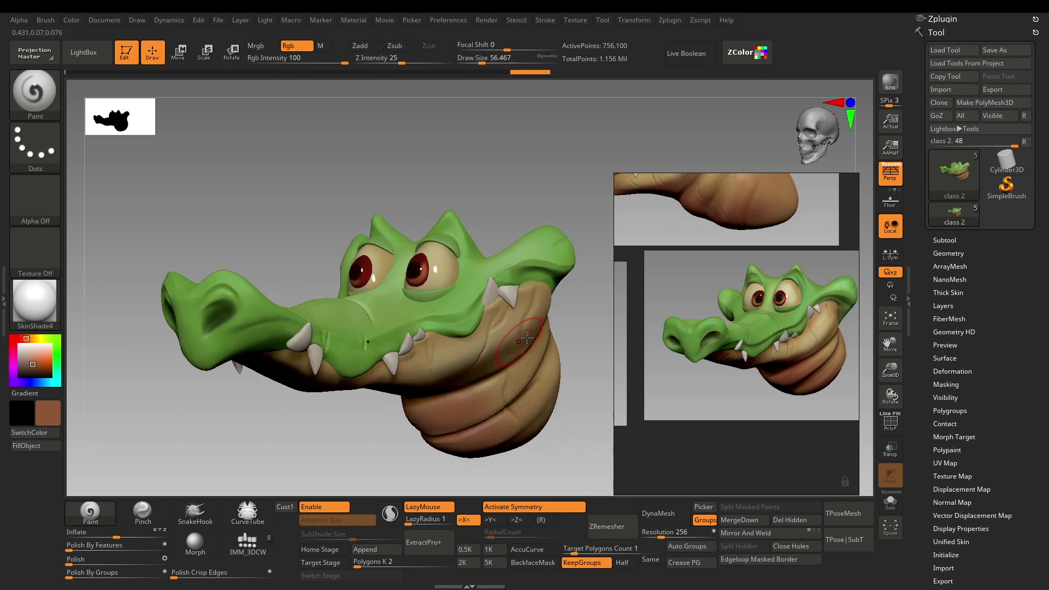
left_click_drag(363, 433, 383, 416)
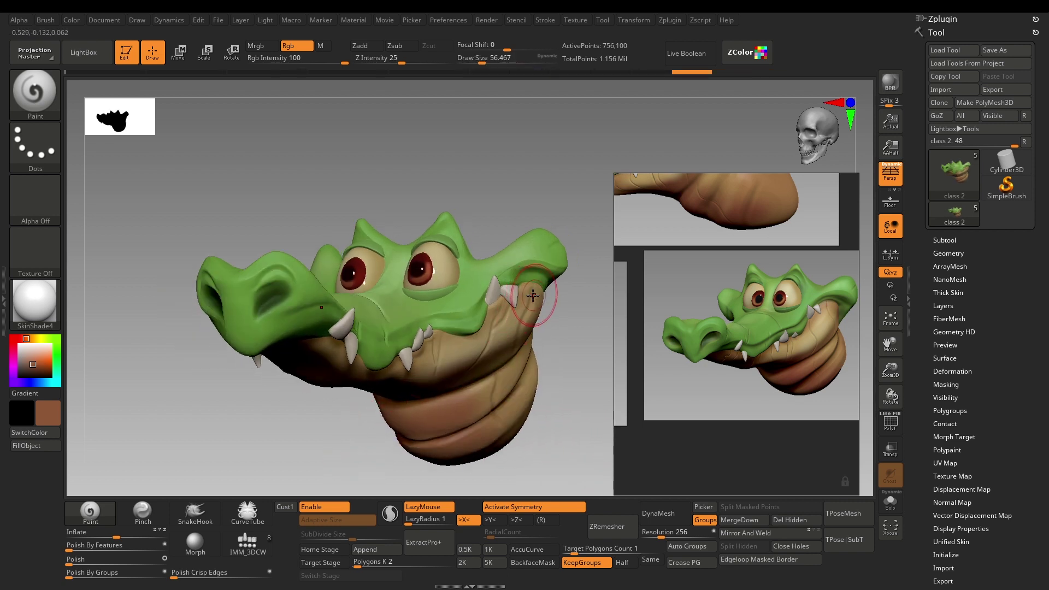
key("[")
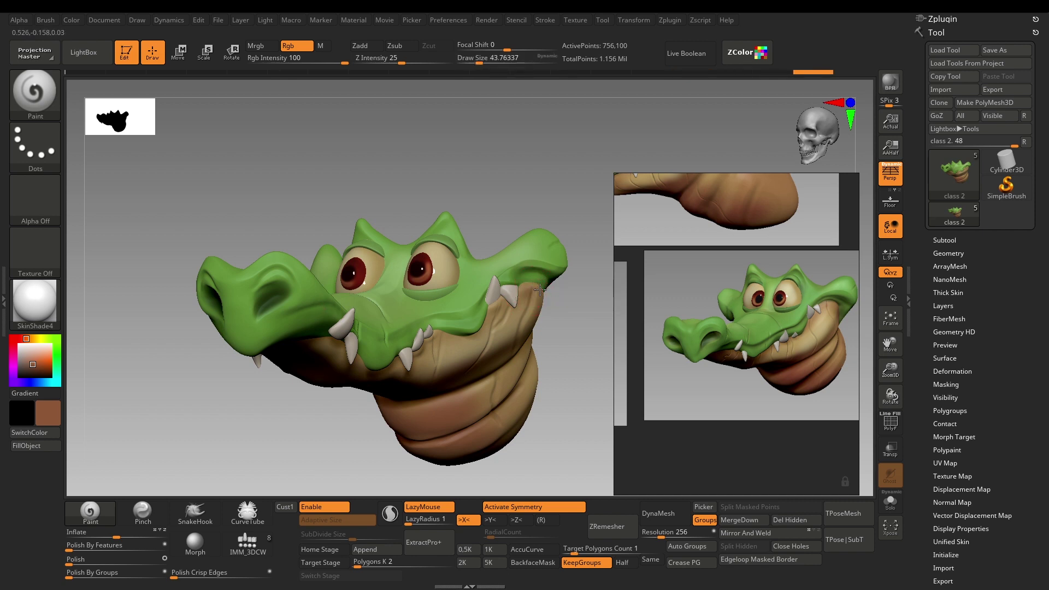
right_click_drag(579, 395, 580, 412, "ctrl")
left_click_drag(579, 412, 577, 420)
- Sample the green of the head skin and lighten it to a pale green as the main color
key("[")
key("shift+f")
key("shift+f")
right_click_drag(419, 168, 411, 241, "ctrl")
key("c")
key("space")
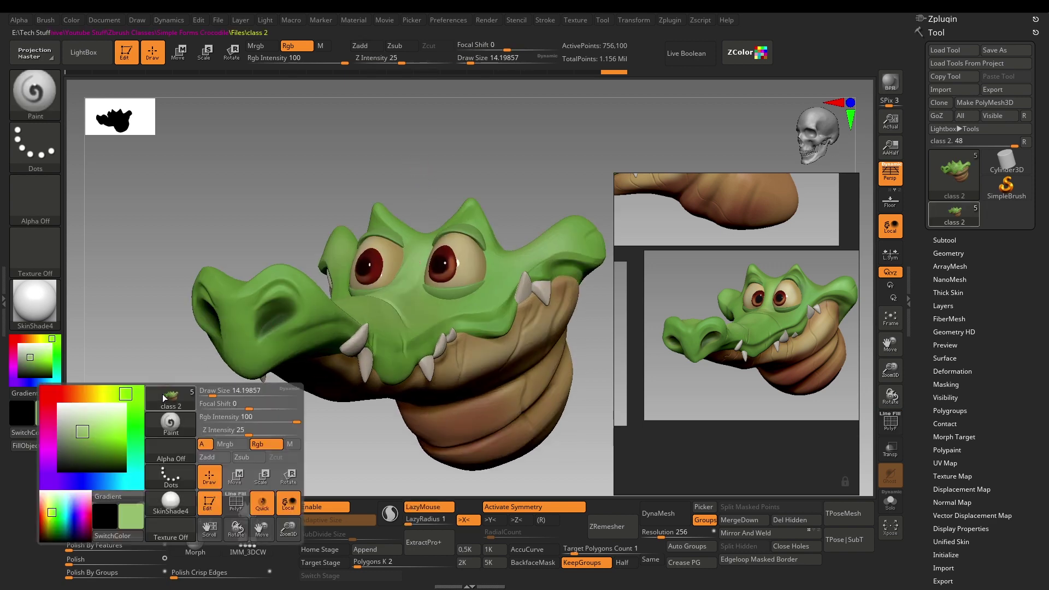
left_click(84, 428)
- Paint pale green highlights between the eyes and along the bridge of the snout at a draw size of about 68
right_click_drag(255, 175, 326, 195, "ctrl")
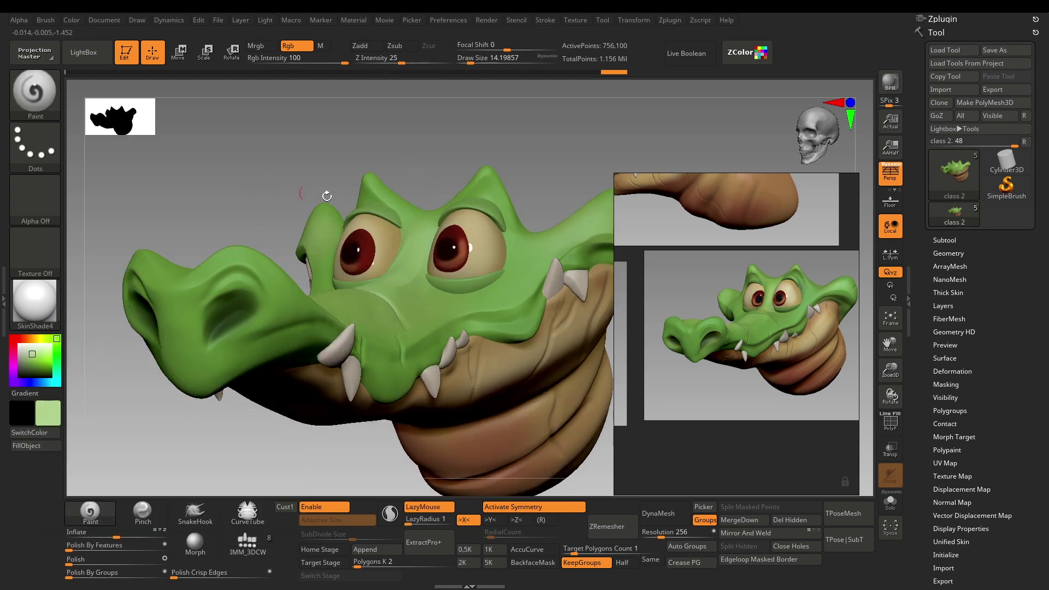
key("s")
mouse_move(399, 249)
left_mouse_down()
mouse_move(419, 240)
mouse_move(408, 250)
left_mouse_up()
left_click_drag(409, 249, 421, 215)
right_click_drag(446, 140, 411, 231)
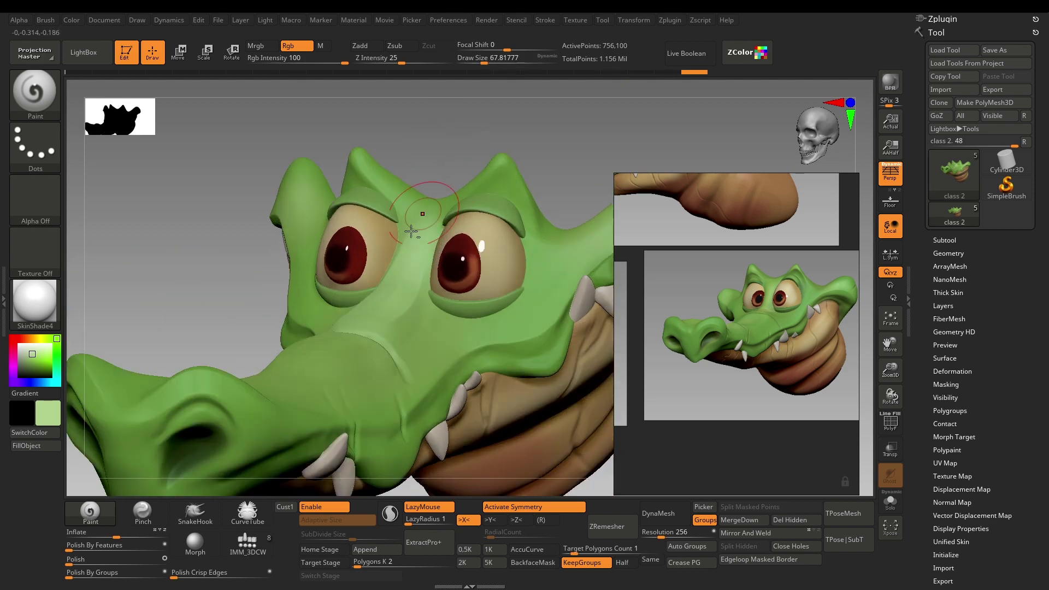
left_click_drag(405, 262, 399, 288)
left_click_drag(395, 290, 368, 311)
mouse_move(268, 287)
right_mouse_down("ctrl")
mouse_move(253, 230)
mouse_move(235, 218)
right_mouse_up("ctrl")
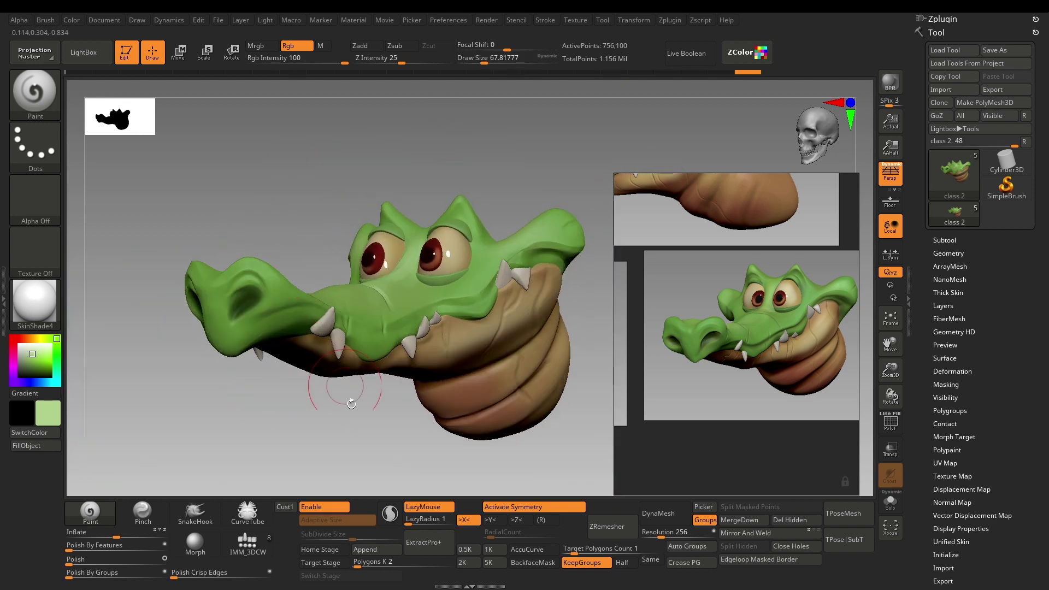
mouse_move(351, 403)
left_mouse_down()
mouse_move(339, 426)
mouse_move(347, 437)
mouse_move(374, 389)
left_mouse_up()
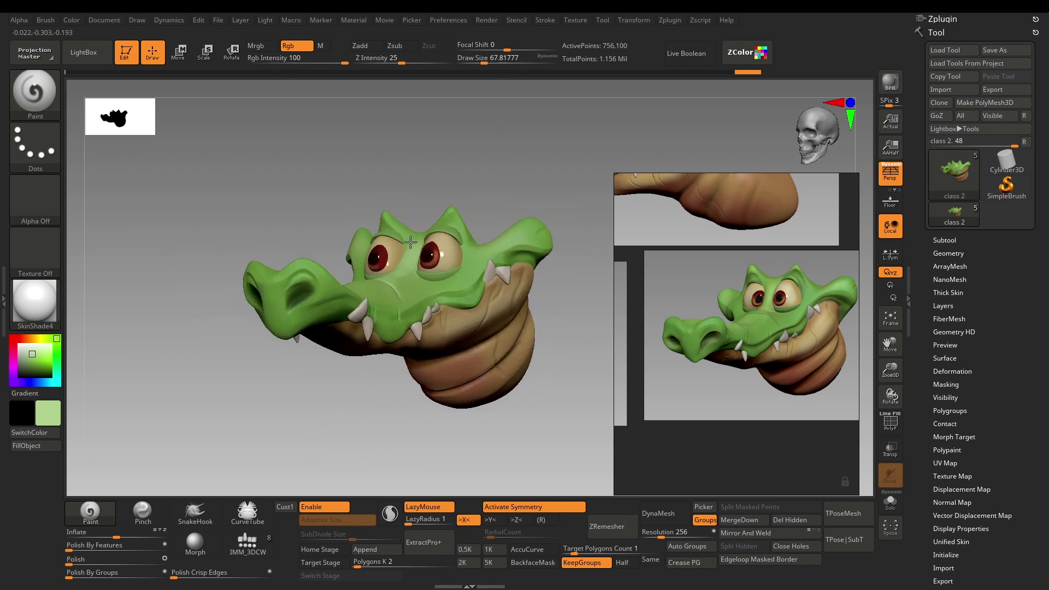
- Set a very dark green as the main color and darken the nostril cavities with the Paint brush at draw sizes of about 22 and 29
mouse_move(267, 441)
right_mouse_down("alt")
mouse_move(360, 478)
mouse_move(372, 422)
right_mouse_up("alt")
key("s")
left_click_drag(385, 369, 374, 367)
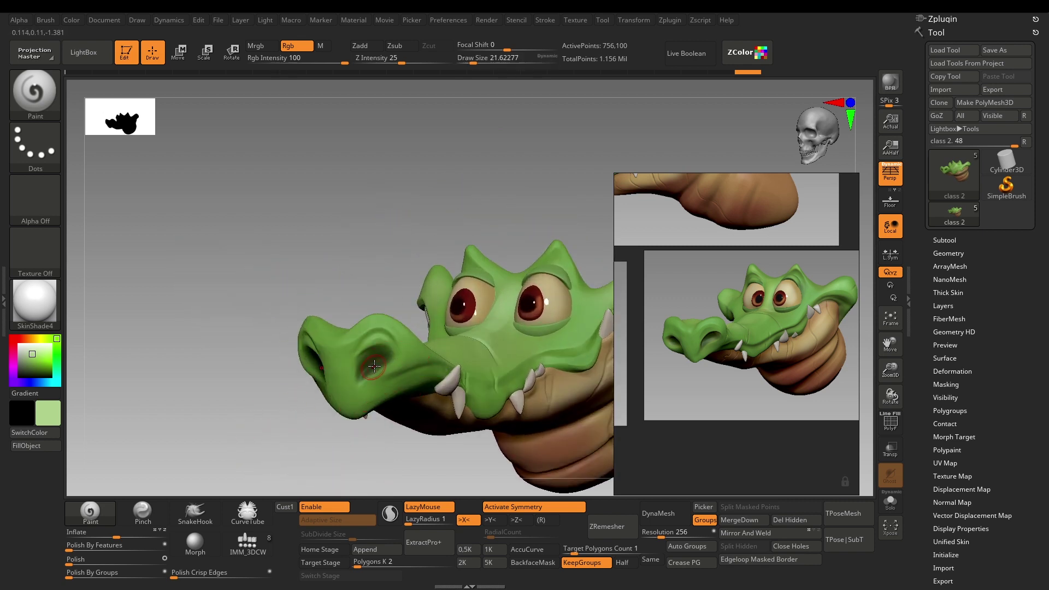
key("space")
left_click(103, 469)
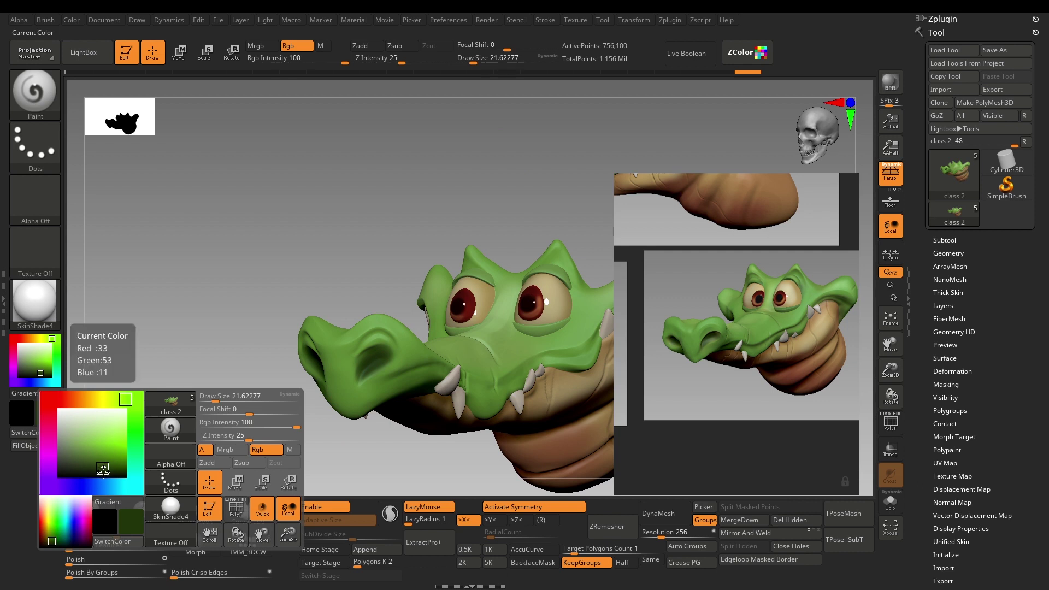
left_click_drag(103, 470, 102, 474)
right_click_drag(253, 387, 274, 418, "ctrl")
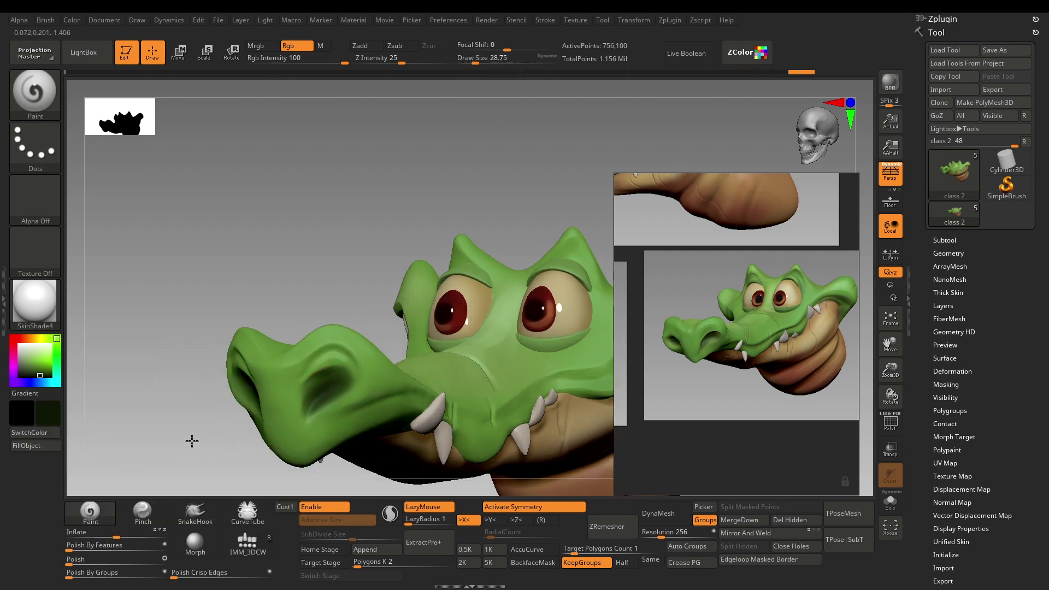
- Undo the last three paint strokes
key("ctrl+z")
key("ctrl+z")
key("ctrl+z")
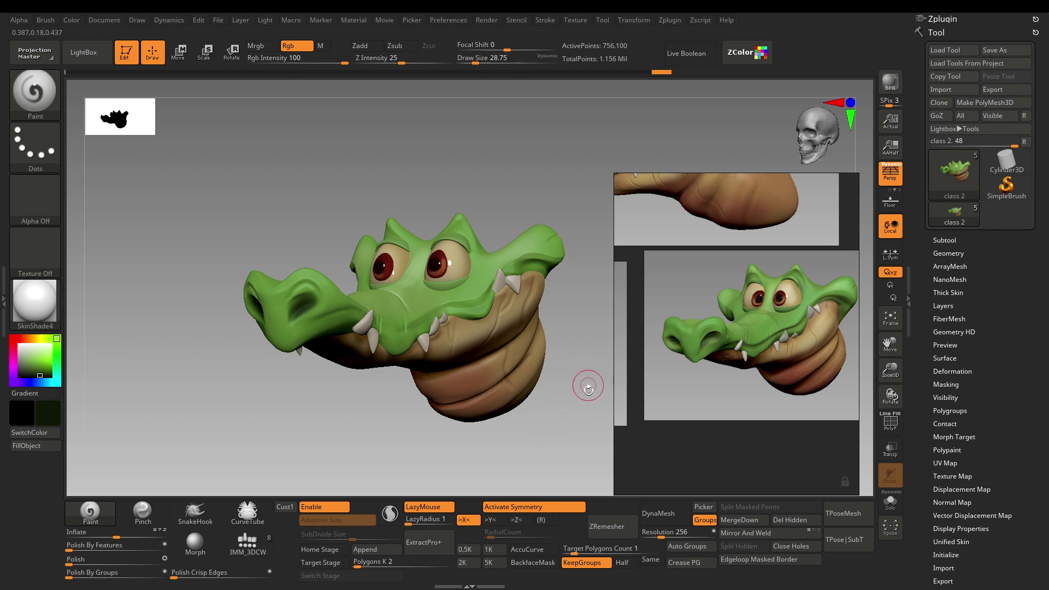
- Examine the painted crocodile head from several angles and distances, comparing its colors and forms with the reference image
left_click_drag(588, 389, 550, 417)
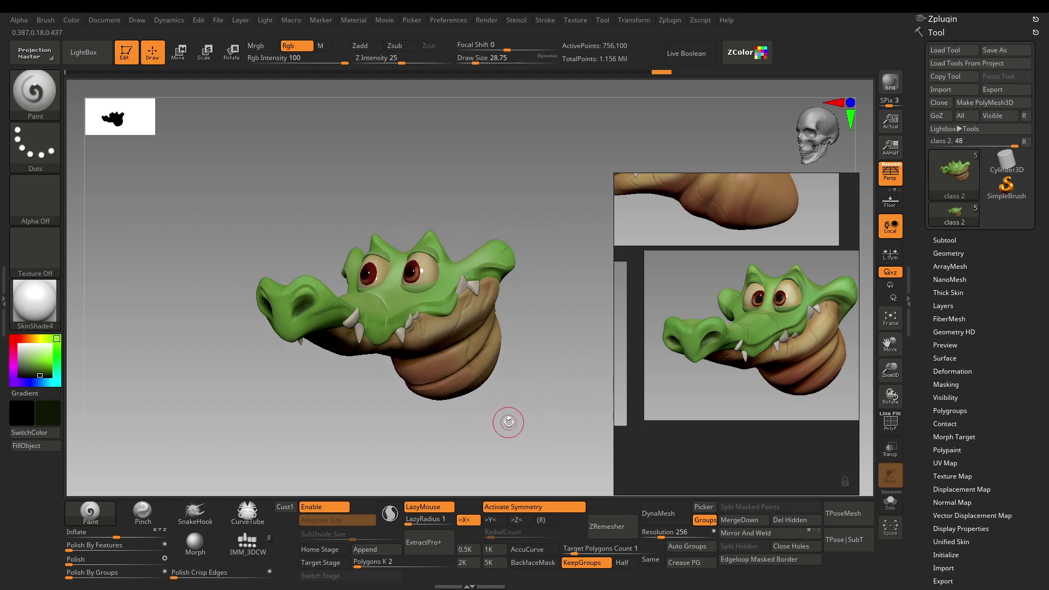
left_click_drag(574, 359, 573, 414, "alt")
left_click_drag(436, 457, 456, 387)
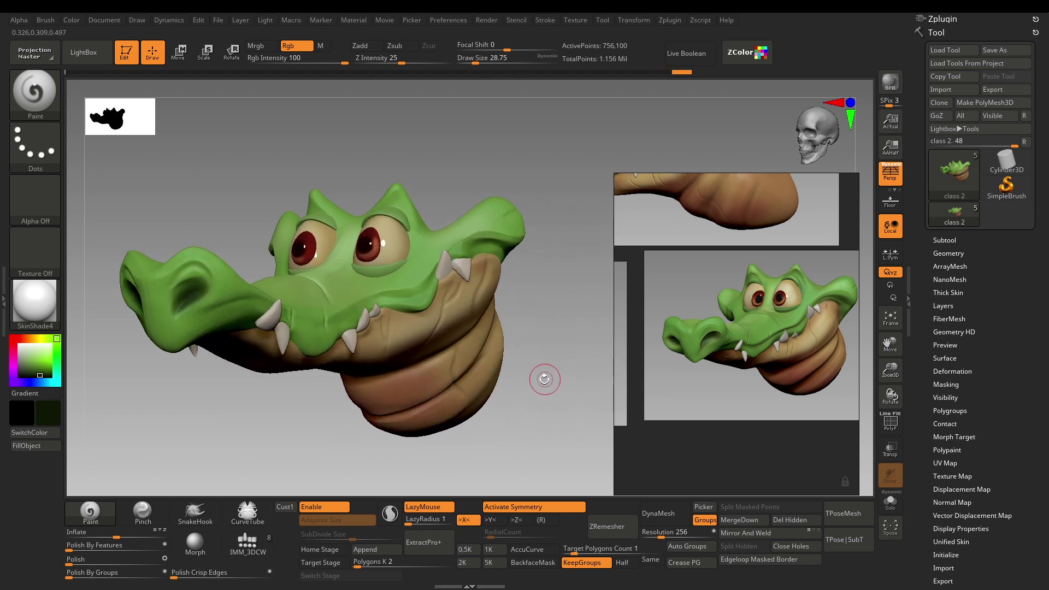
left_click_drag(543, 377, 580, 383)
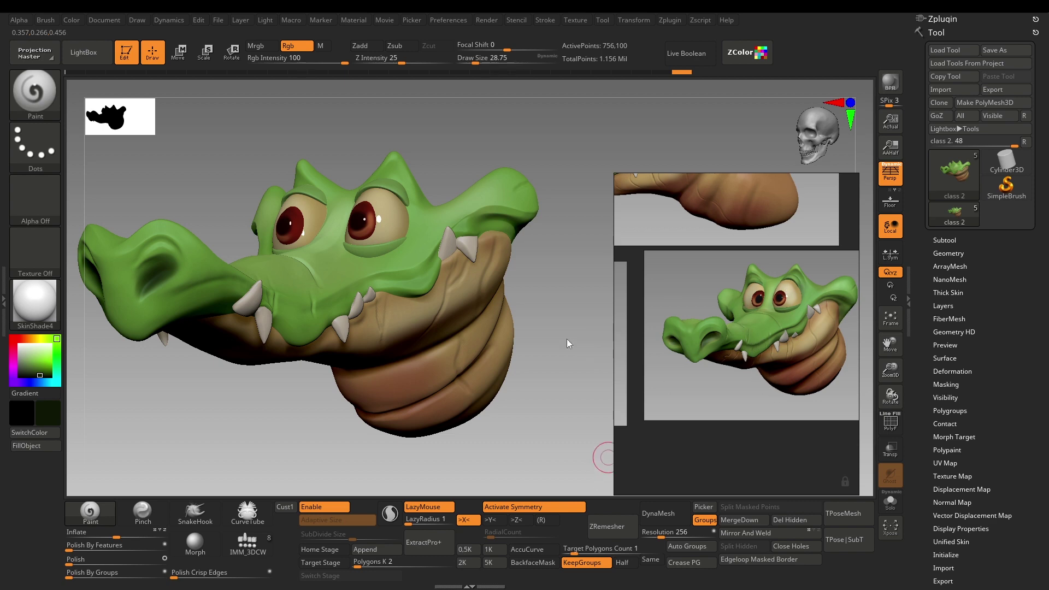
left_click_drag(566, 339, 526, 408)
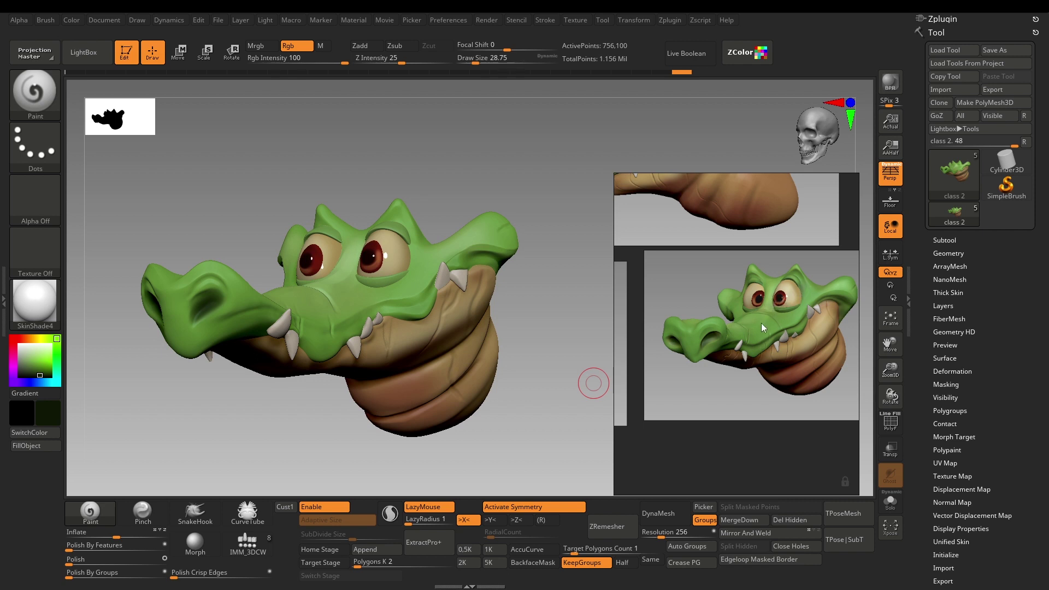
left_click_drag(541, 321, 509, 262)
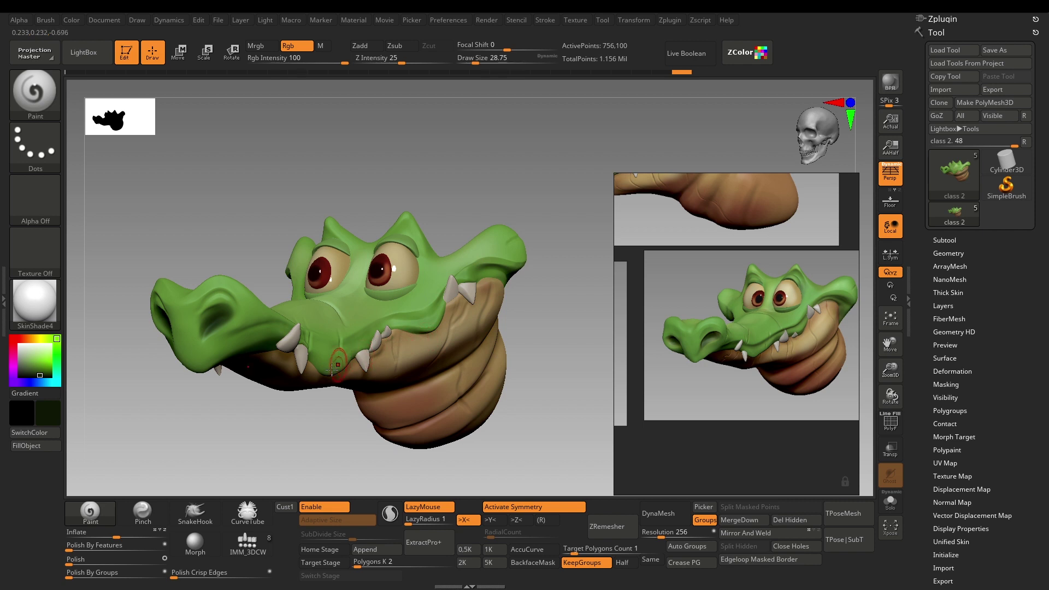
left_click_drag(277, 445, 571, 394)
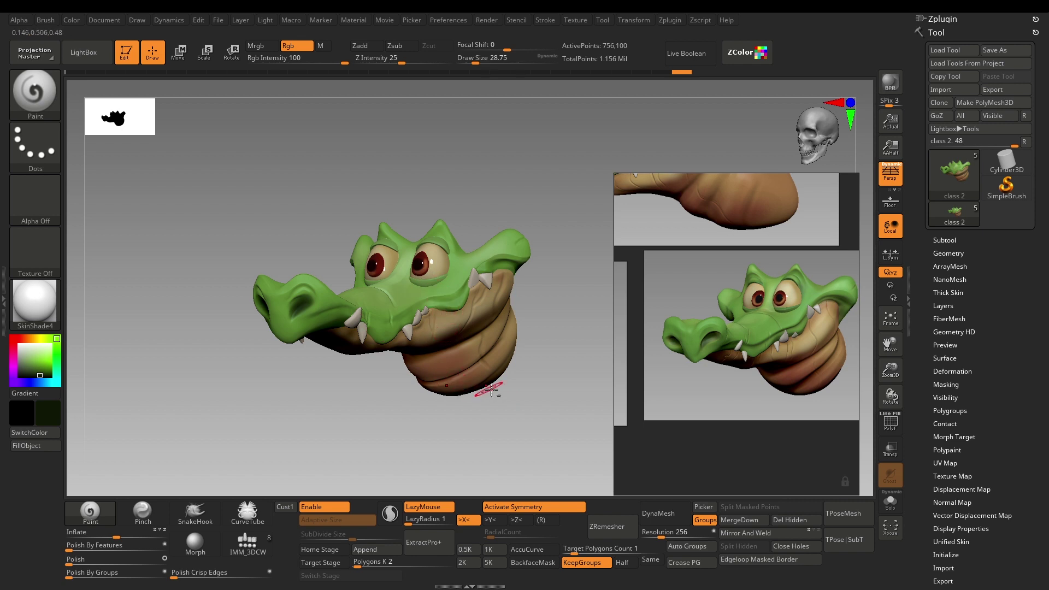
right_click_drag(513, 413, 490, 372, "ctrl")
left_click_drag(518, 368, 527, 382, "alt")
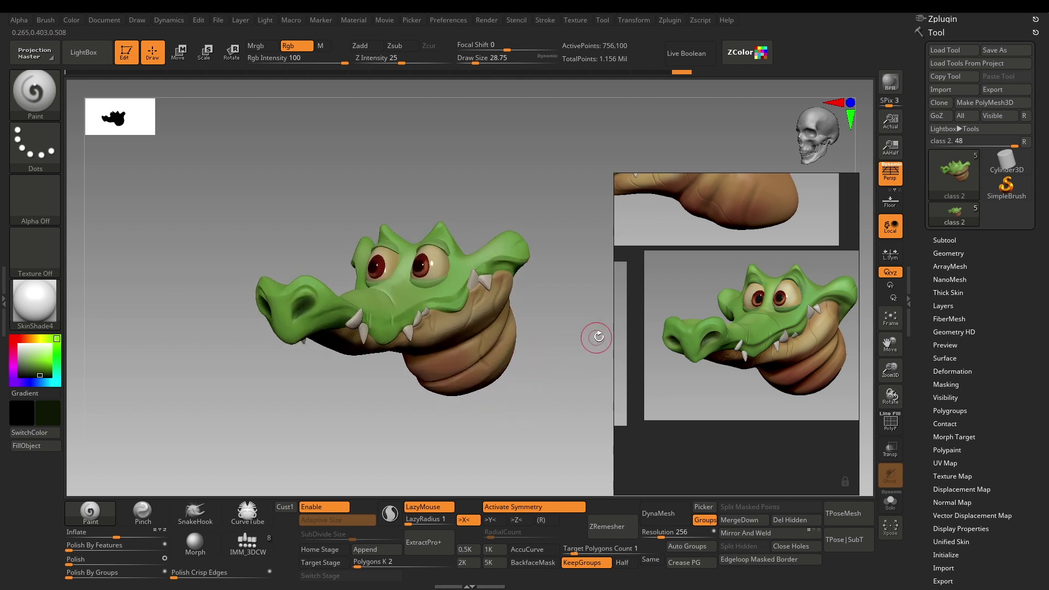
left_click_drag(592, 341, 552, 351)
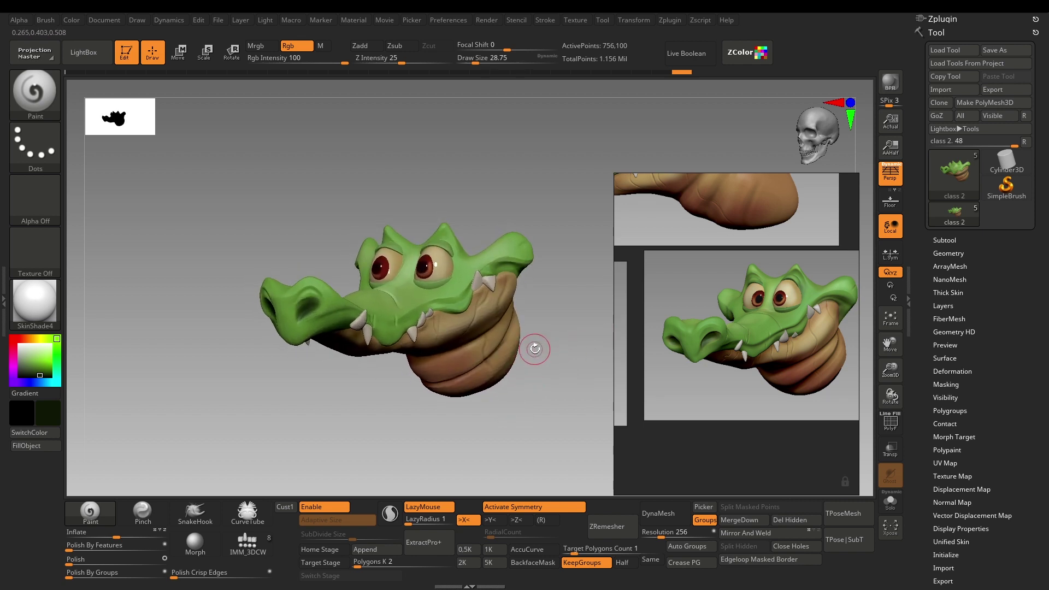